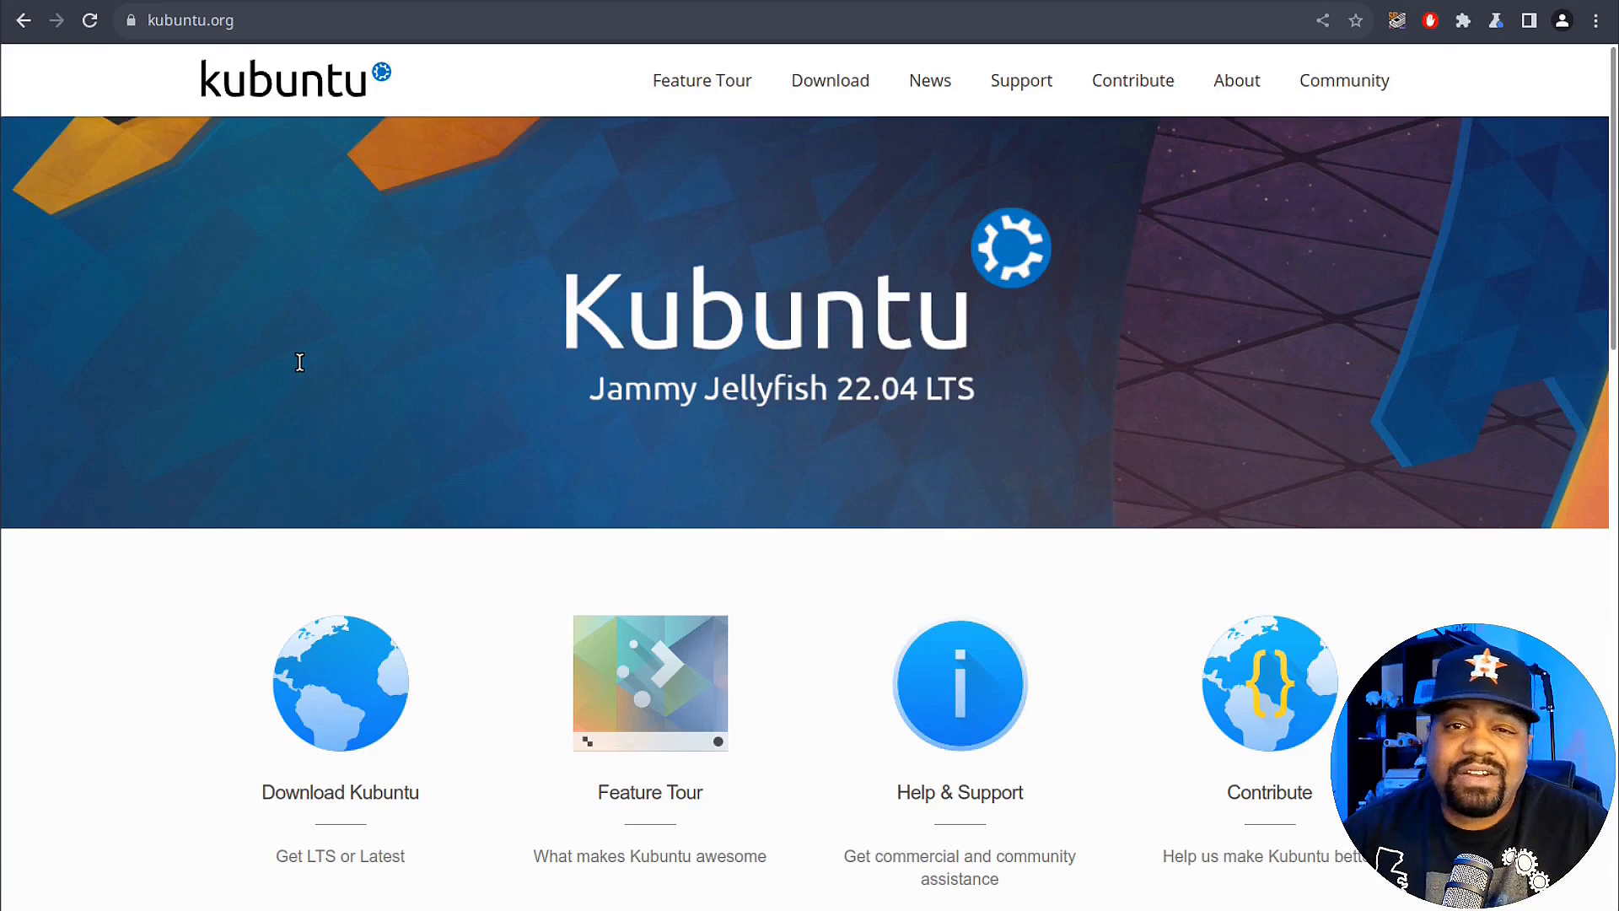
Step: Go back to the kubuntu.org homepage in Chrome
key("alt+Left")
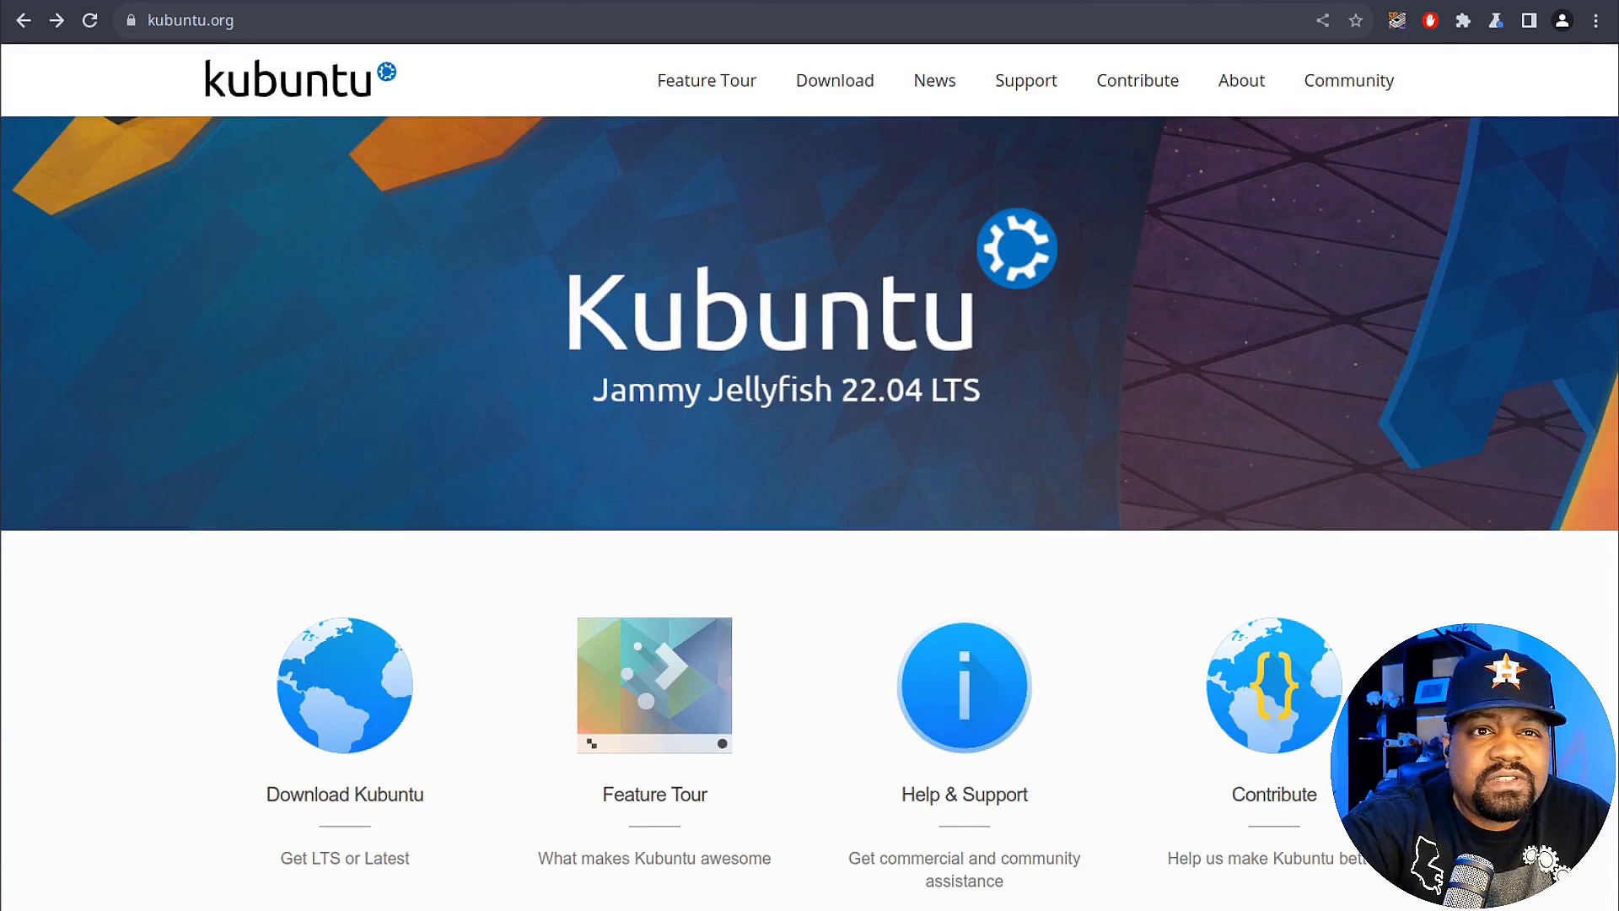
left_click(852, 93)
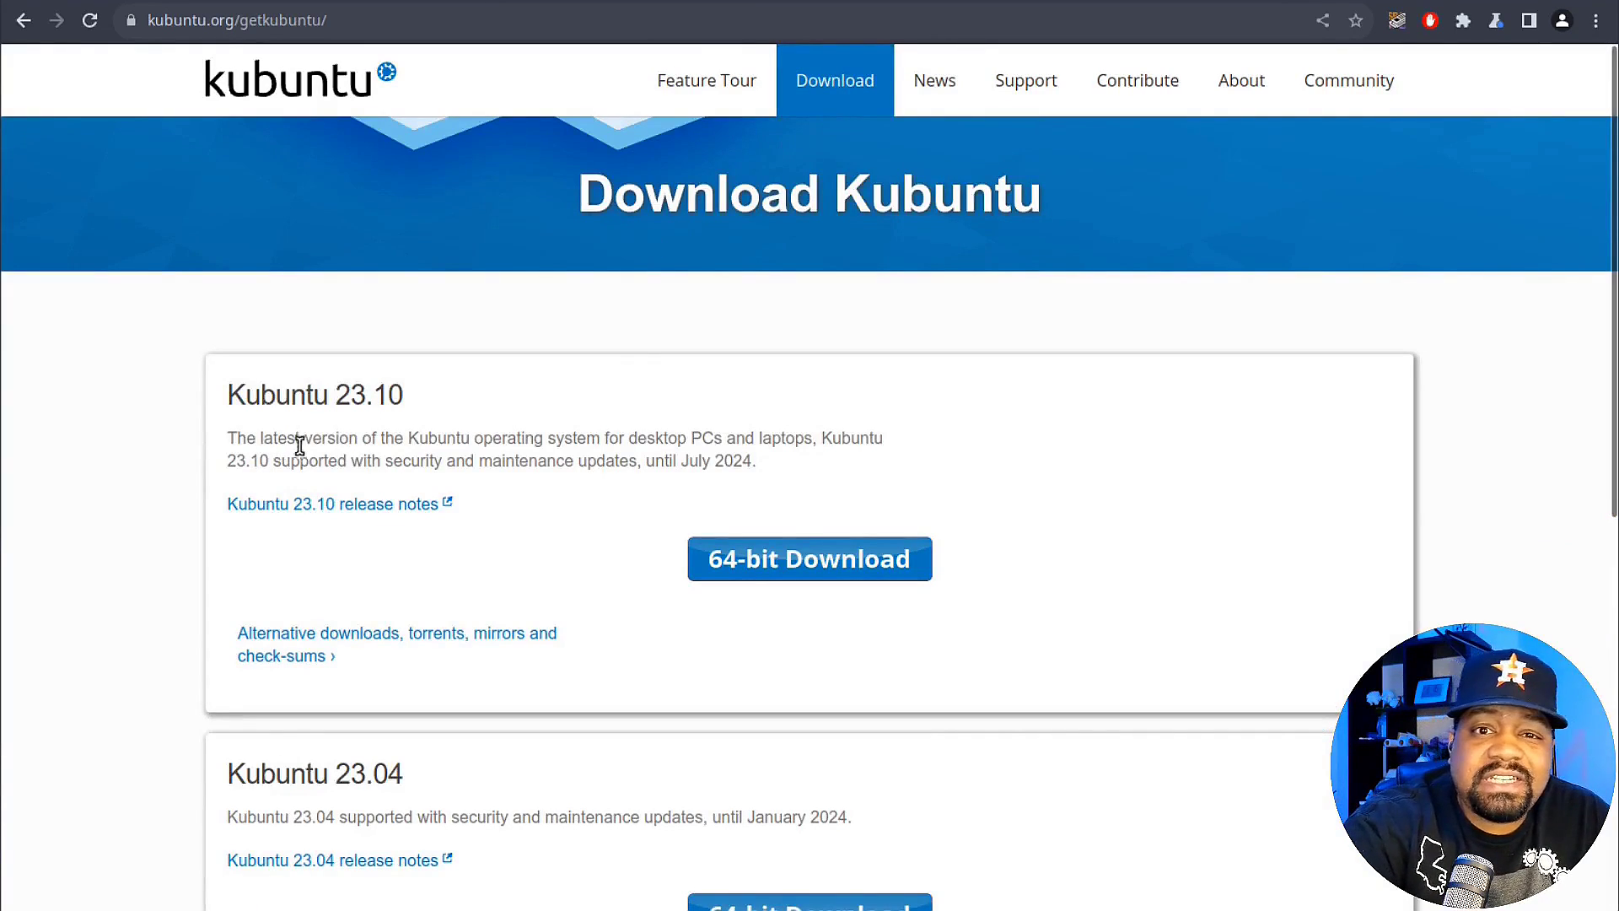
left_click(325, 507)
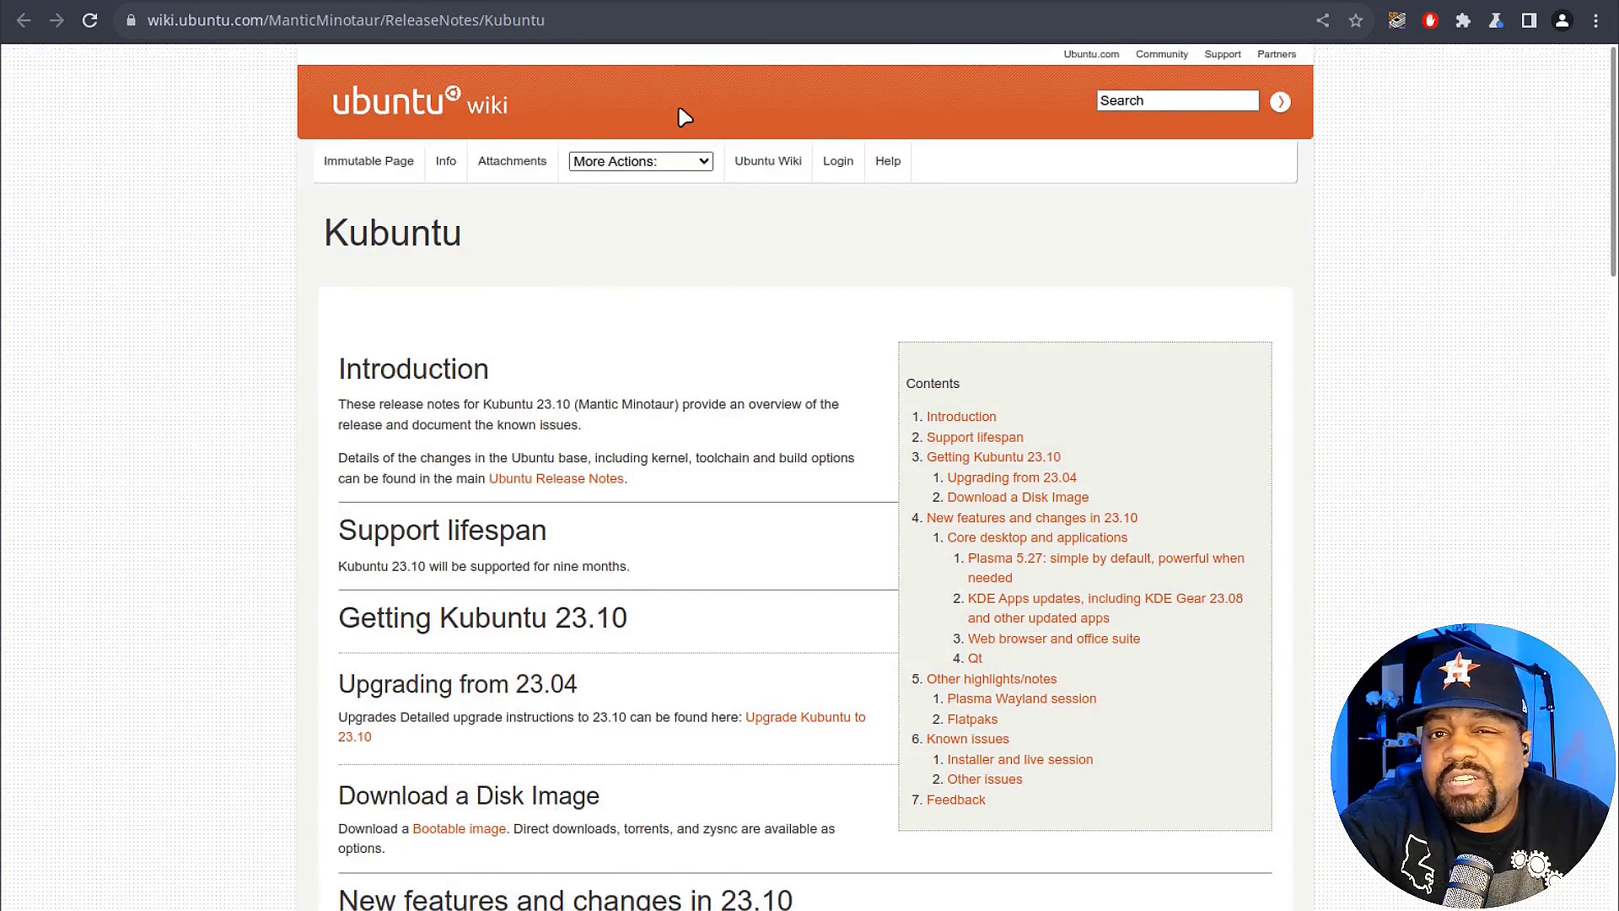
scroll(734, 565, "down", 8)
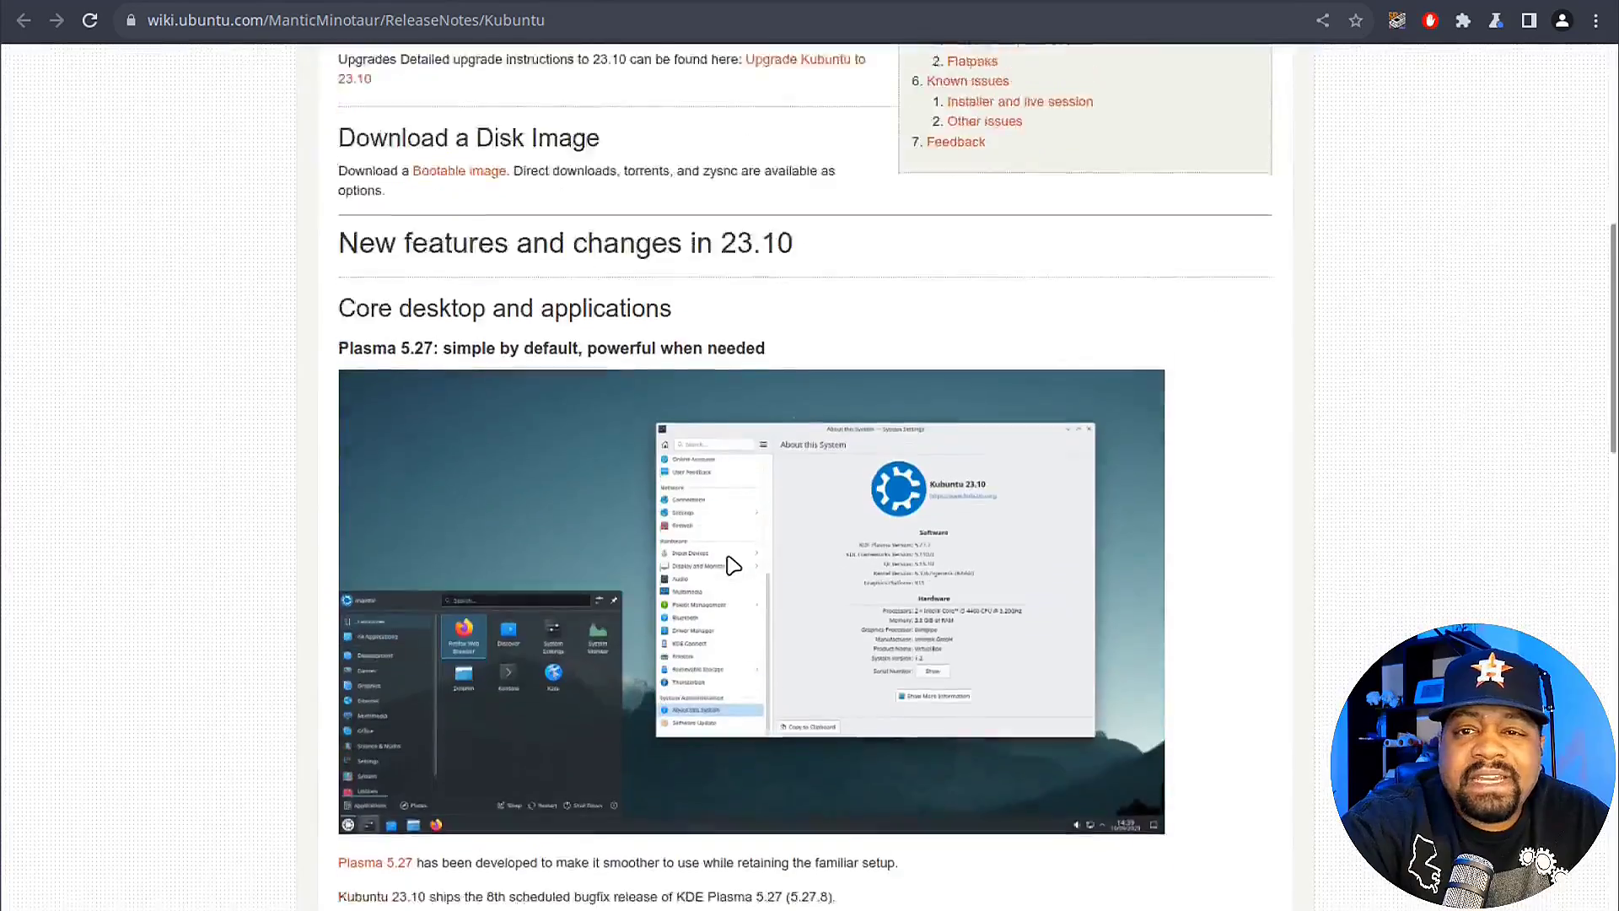
scroll(726, 557, "down", 12)
scroll(726, 557, "up", 20)
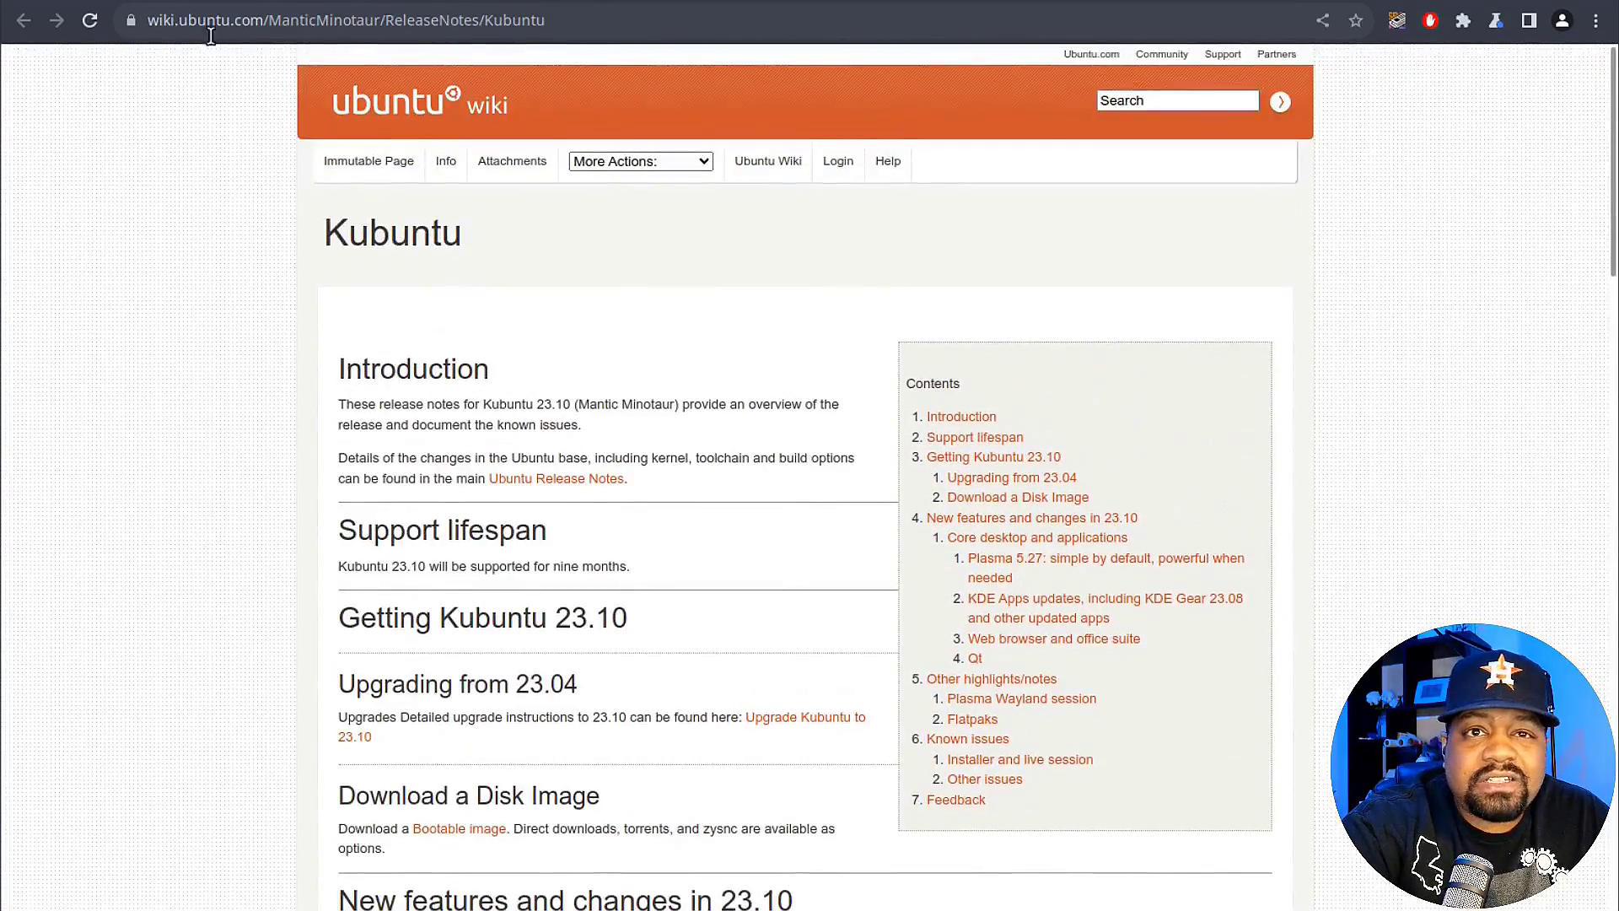
left_click(123, 2)
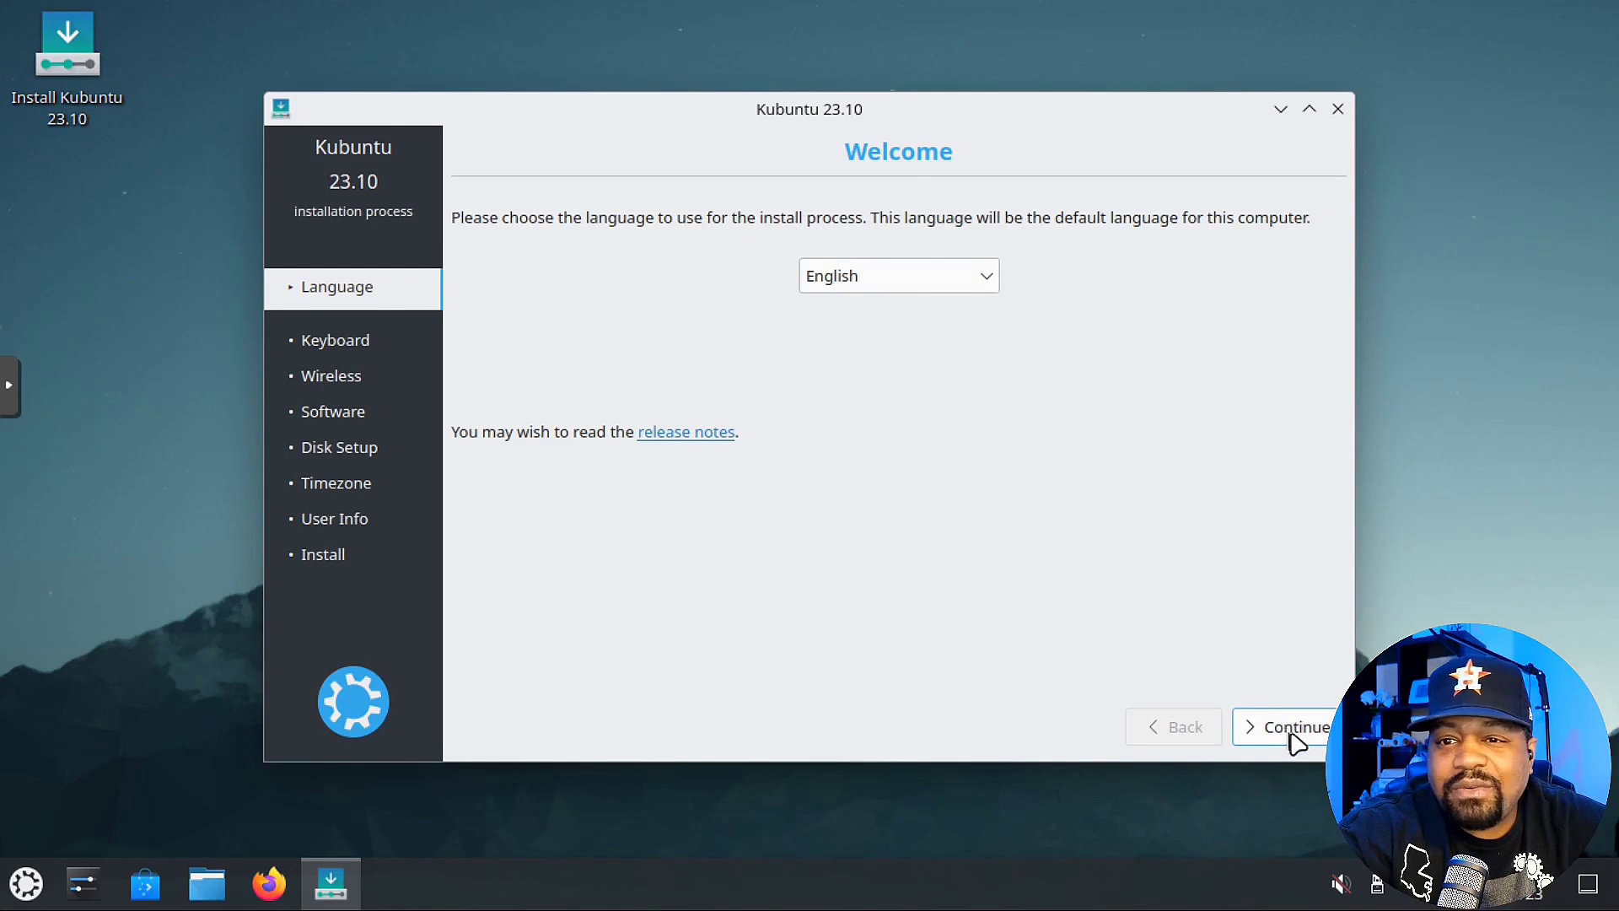
Step: Accept English as the language and English (US) as the keyboard layout
left_click(1294, 727)
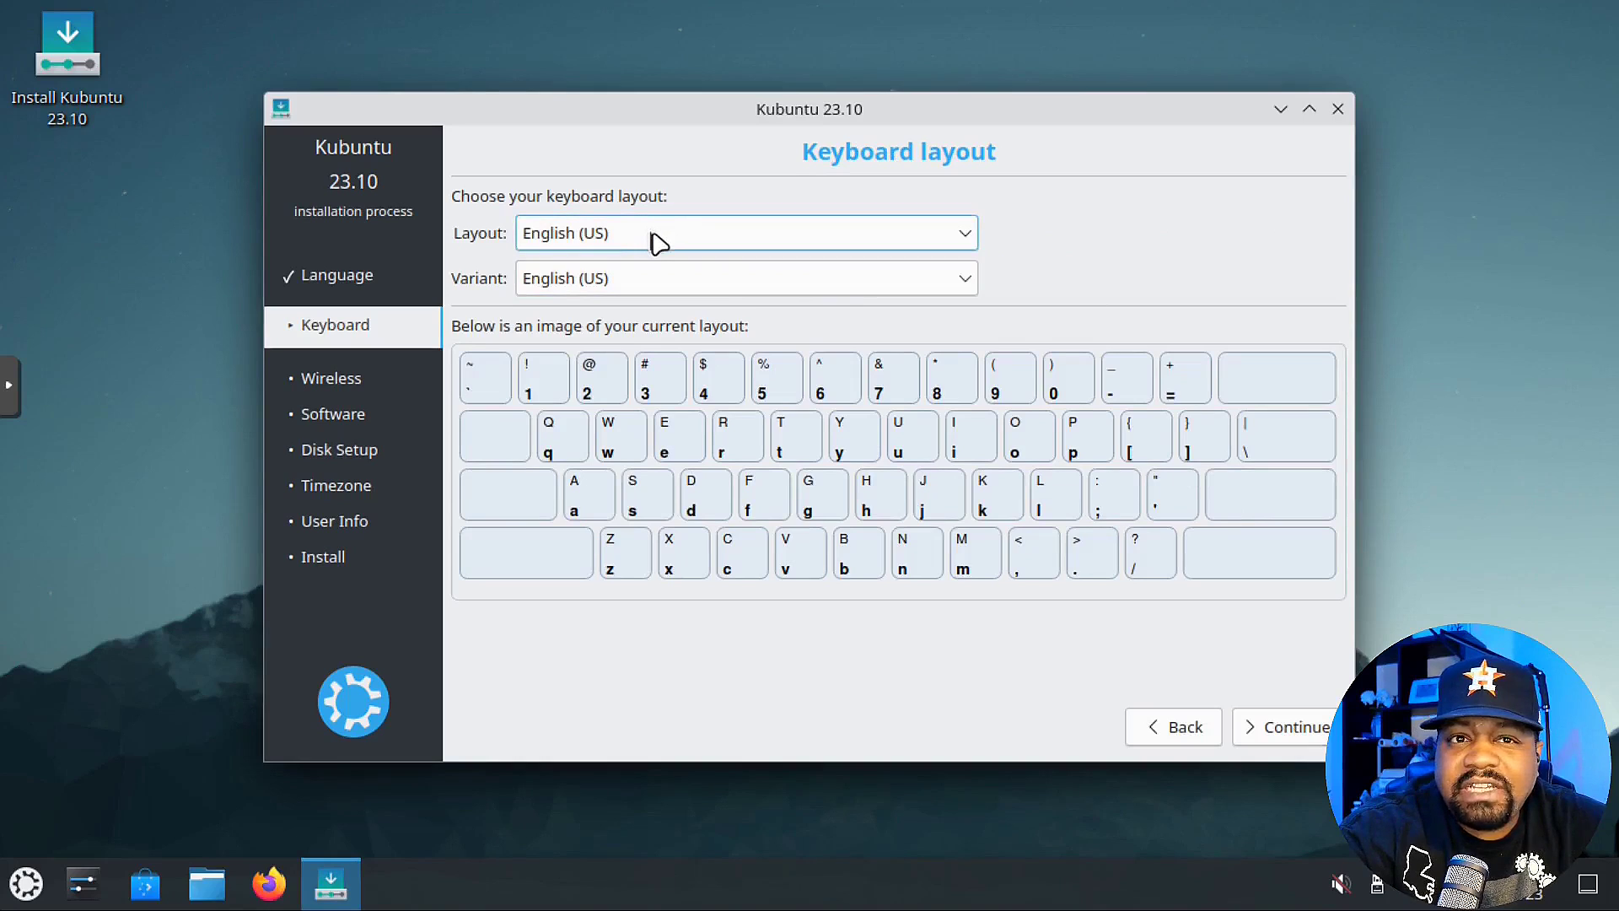
left_click(1288, 732)
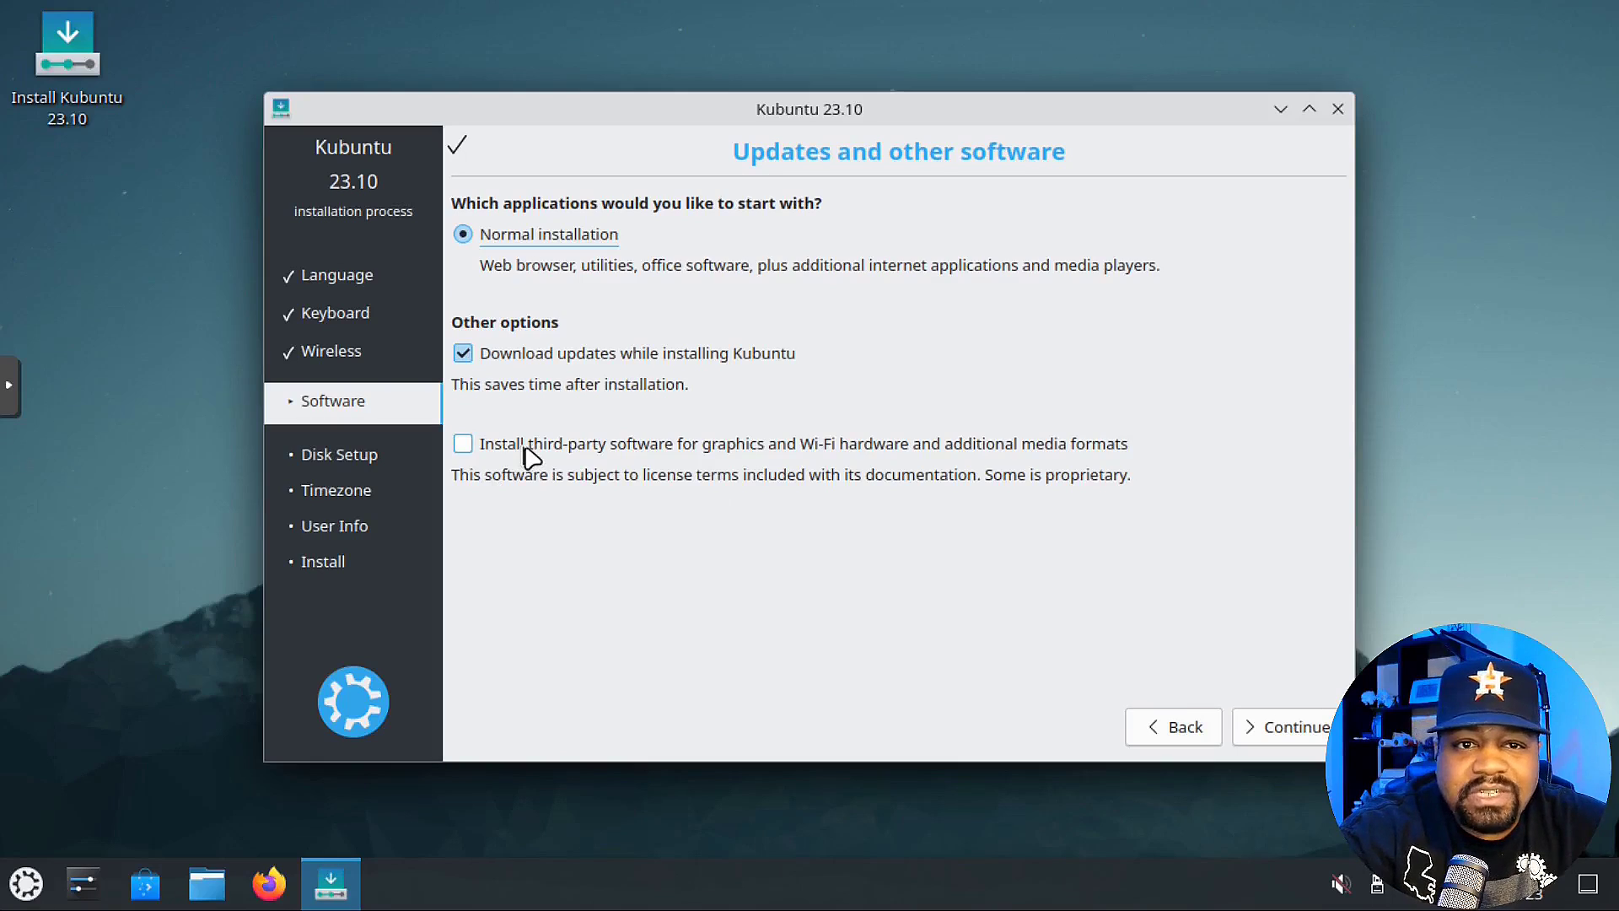
Step: Keep normal installation with updates, then install using the entire Virtual disk 1
left_click(1282, 739)
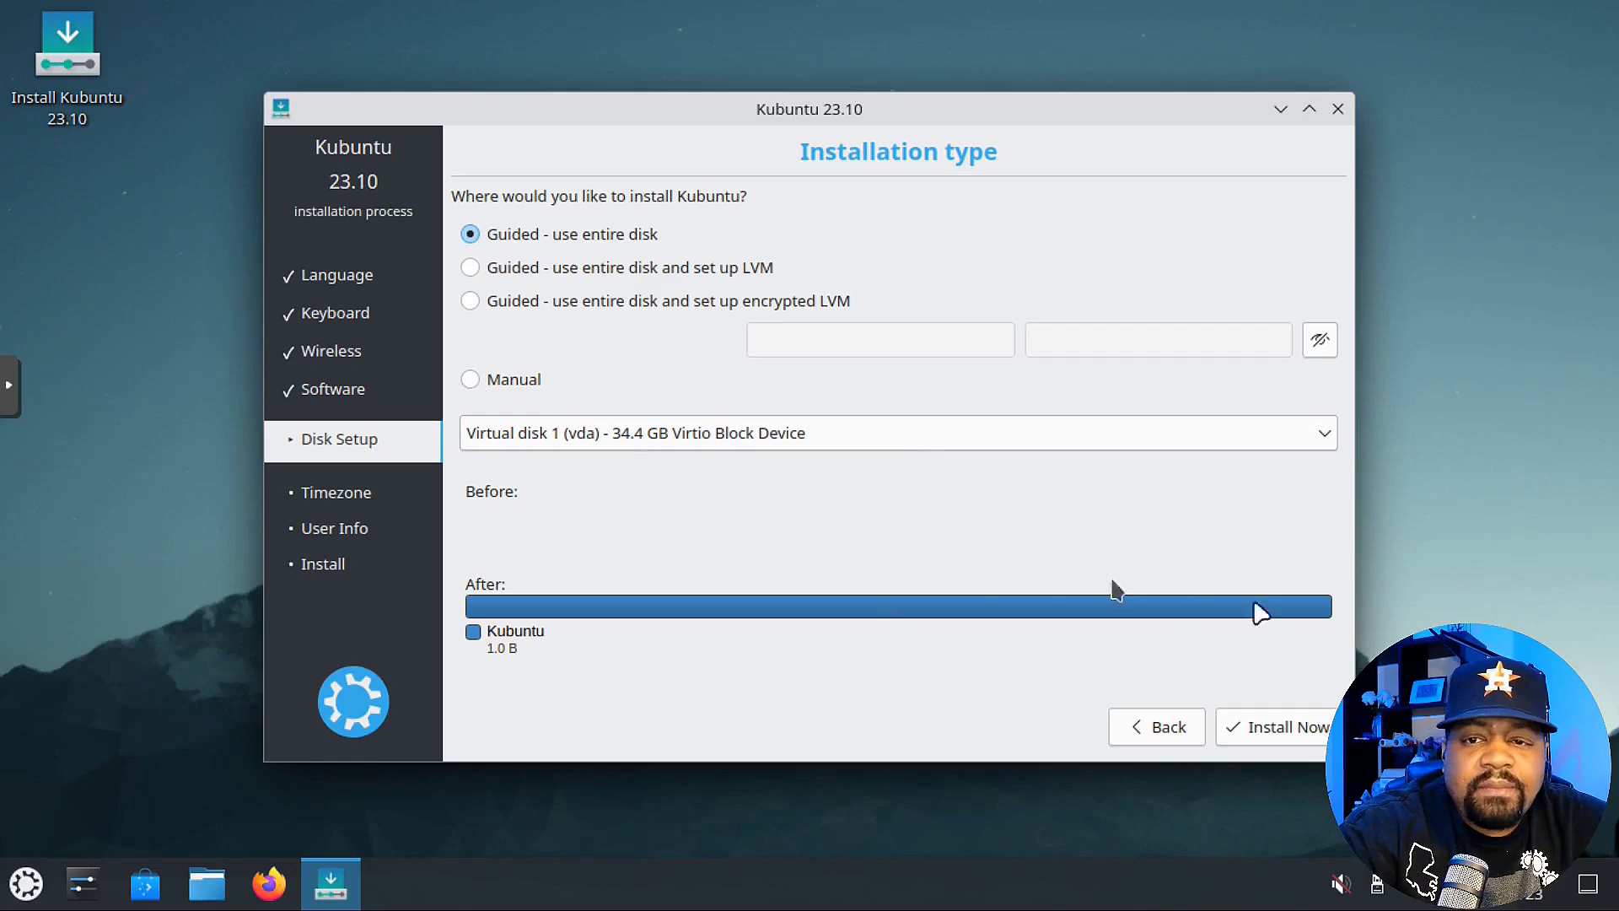
left_click(1292, 729)
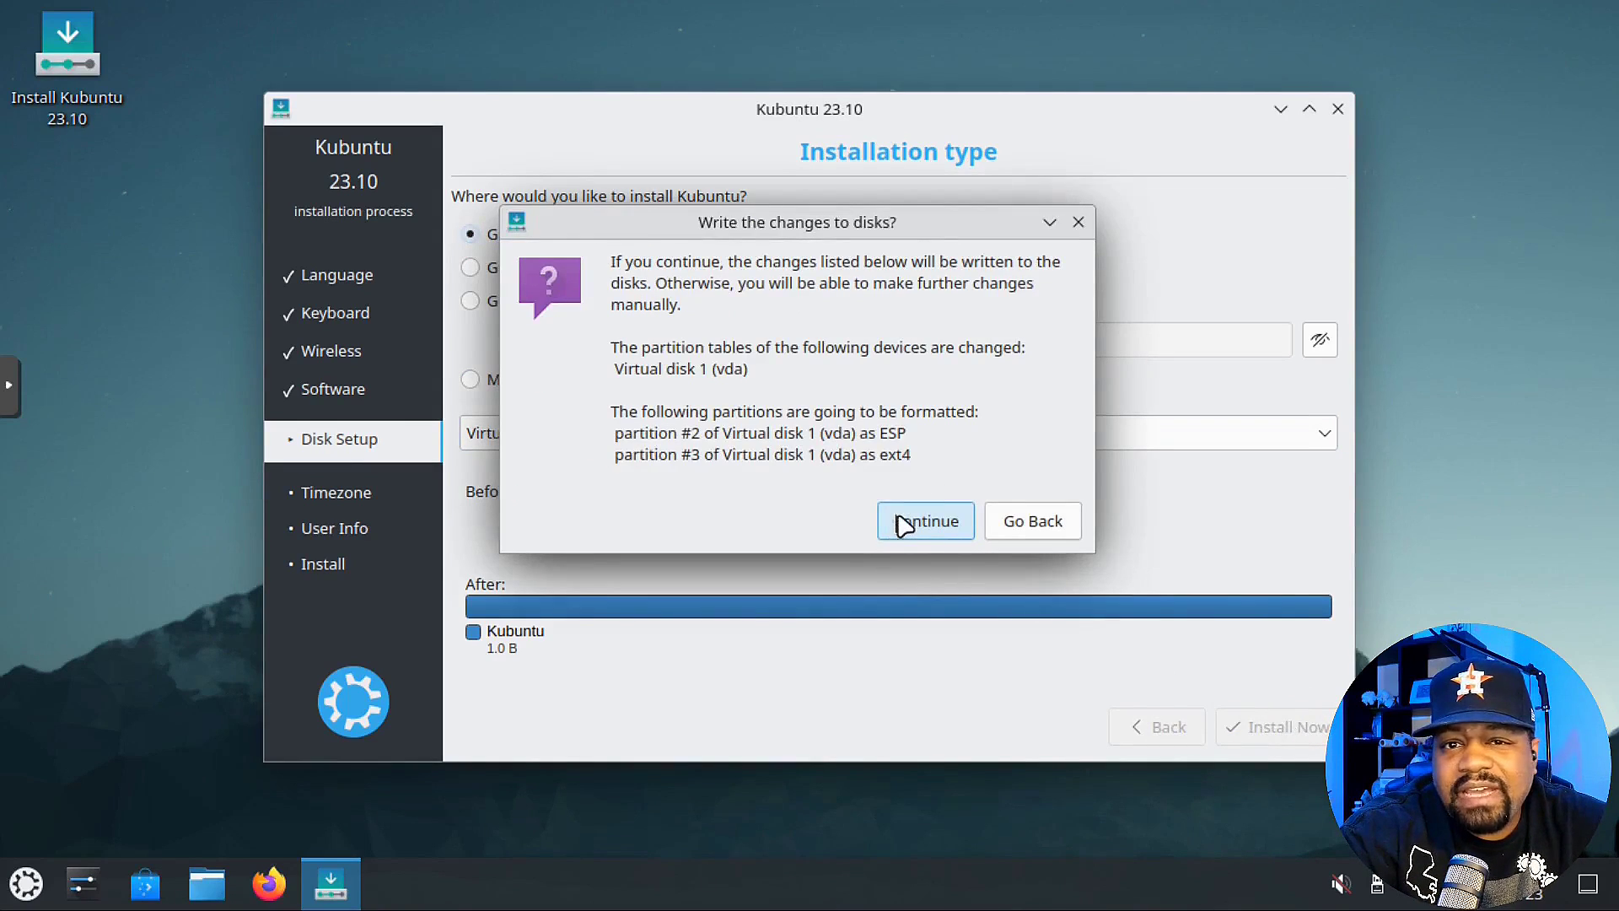
Step: Confirm writing the partition changes and accept the Los Angeles time zone
left_click(904, 523)
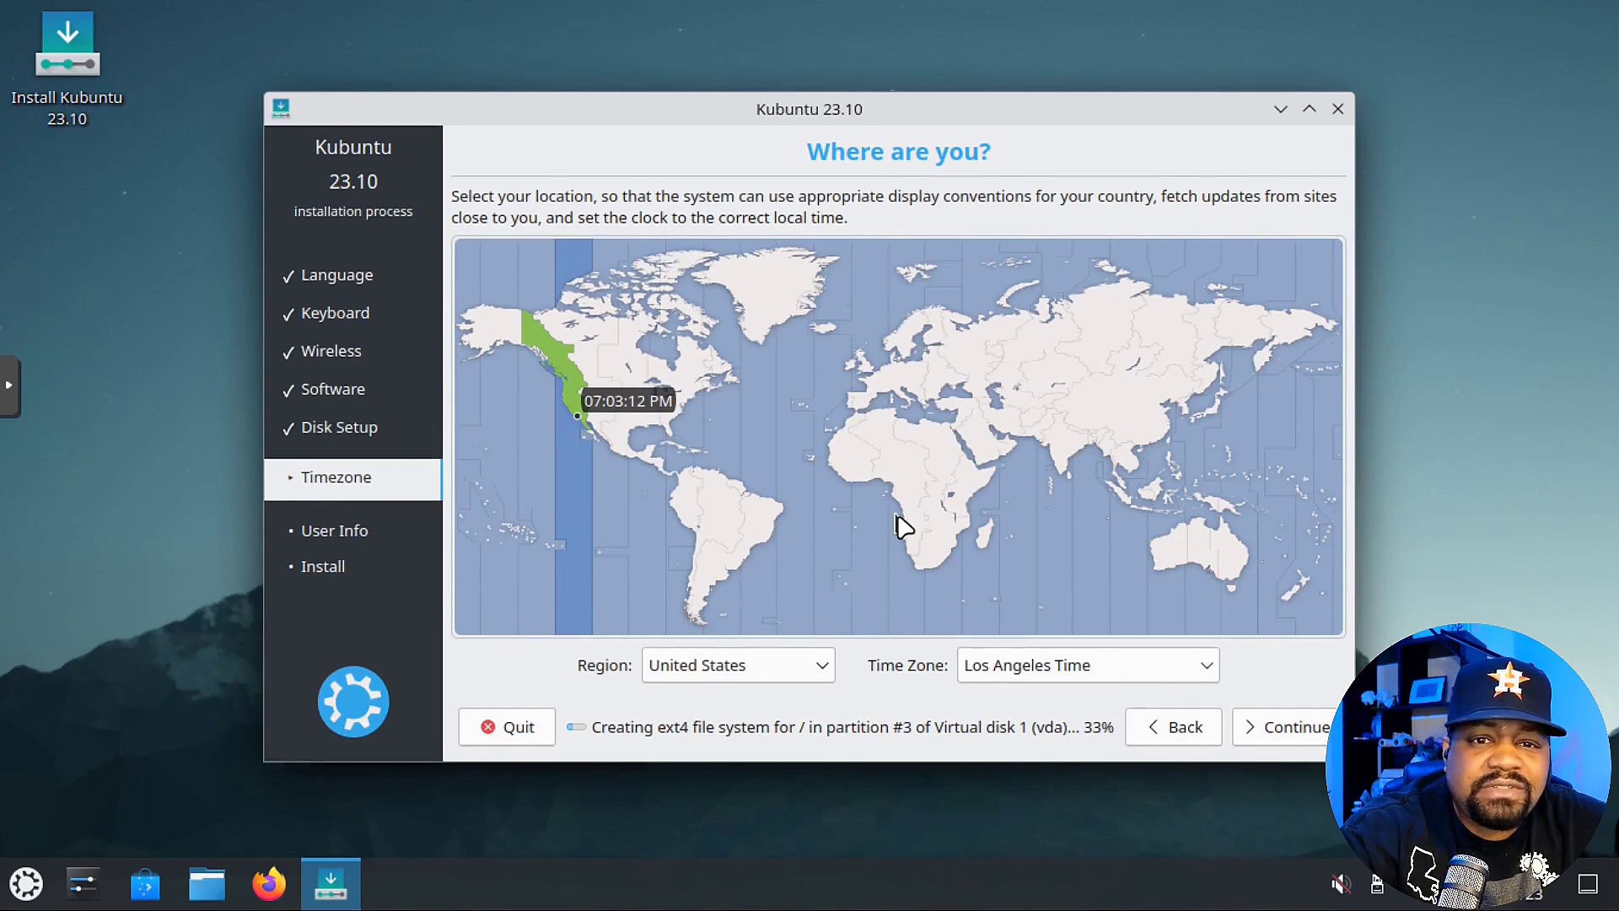
left_click(1292, 727)
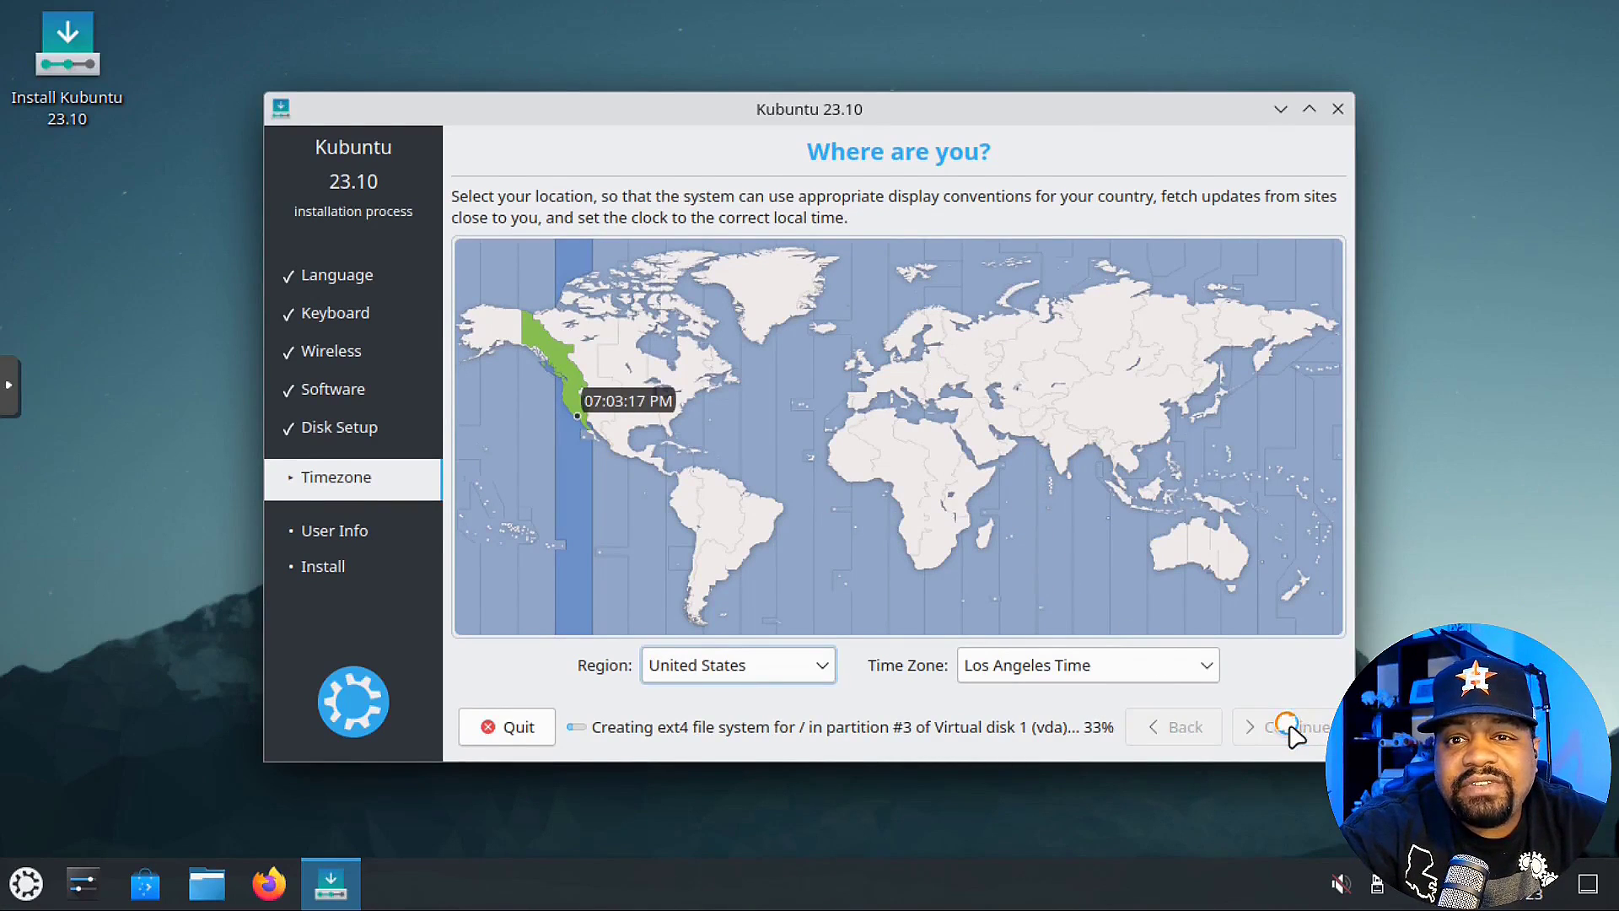
Step: Enter the user's name and matching passwords, set computer name kubuntu, and continue
left_click(591, 245)
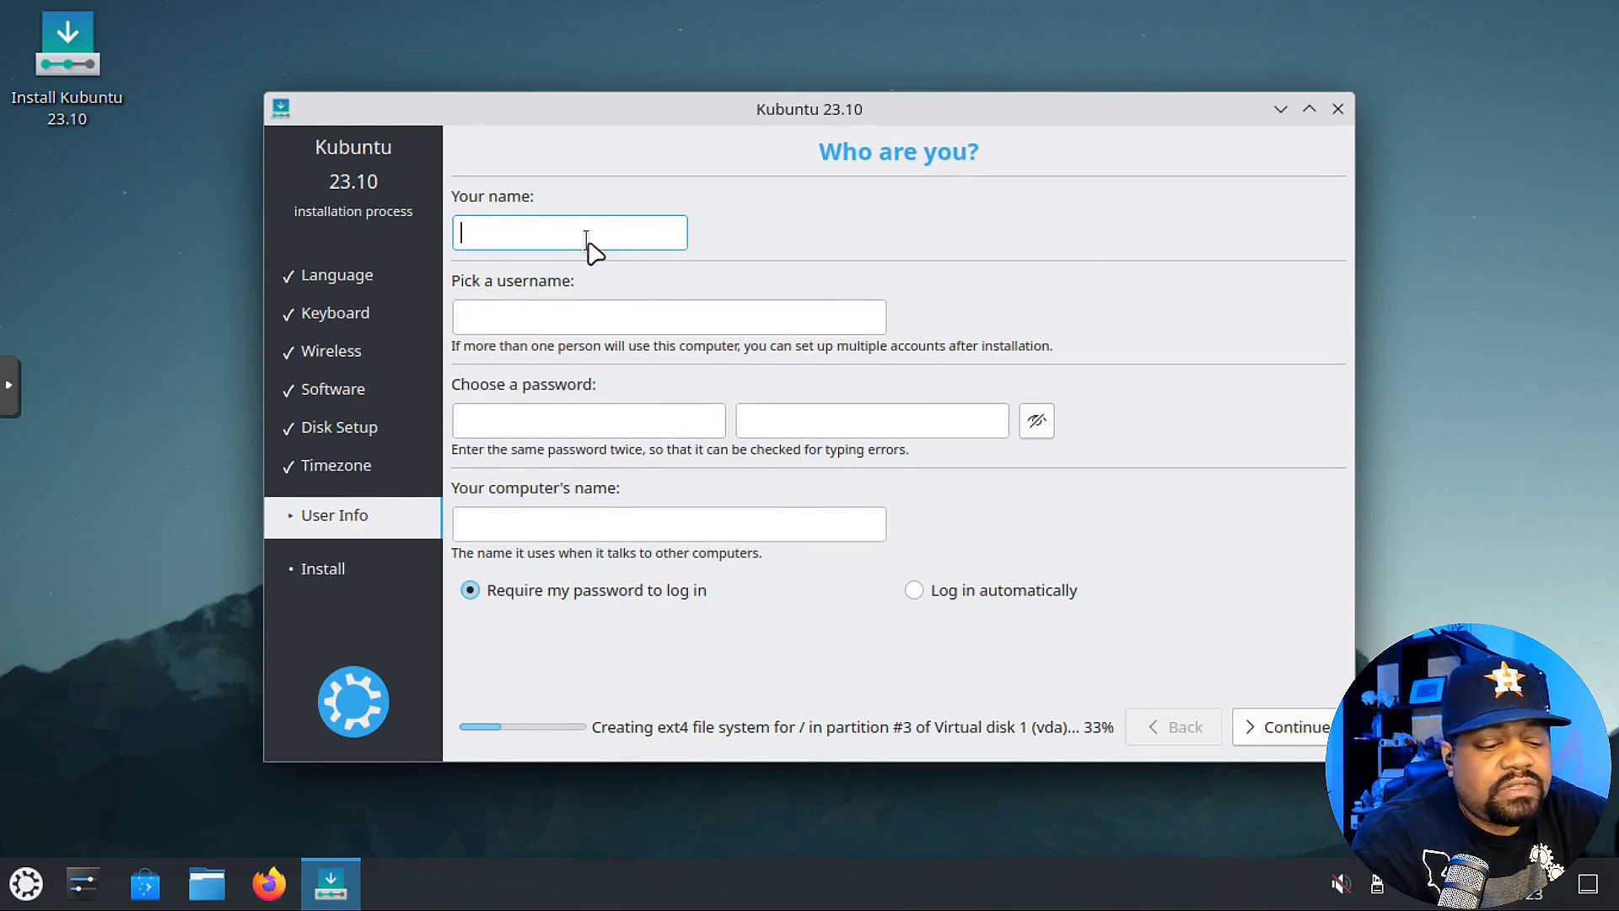
type("josh")
key("Tab")
type("**********")
key("Tab")
type("**********")
key("Tab")
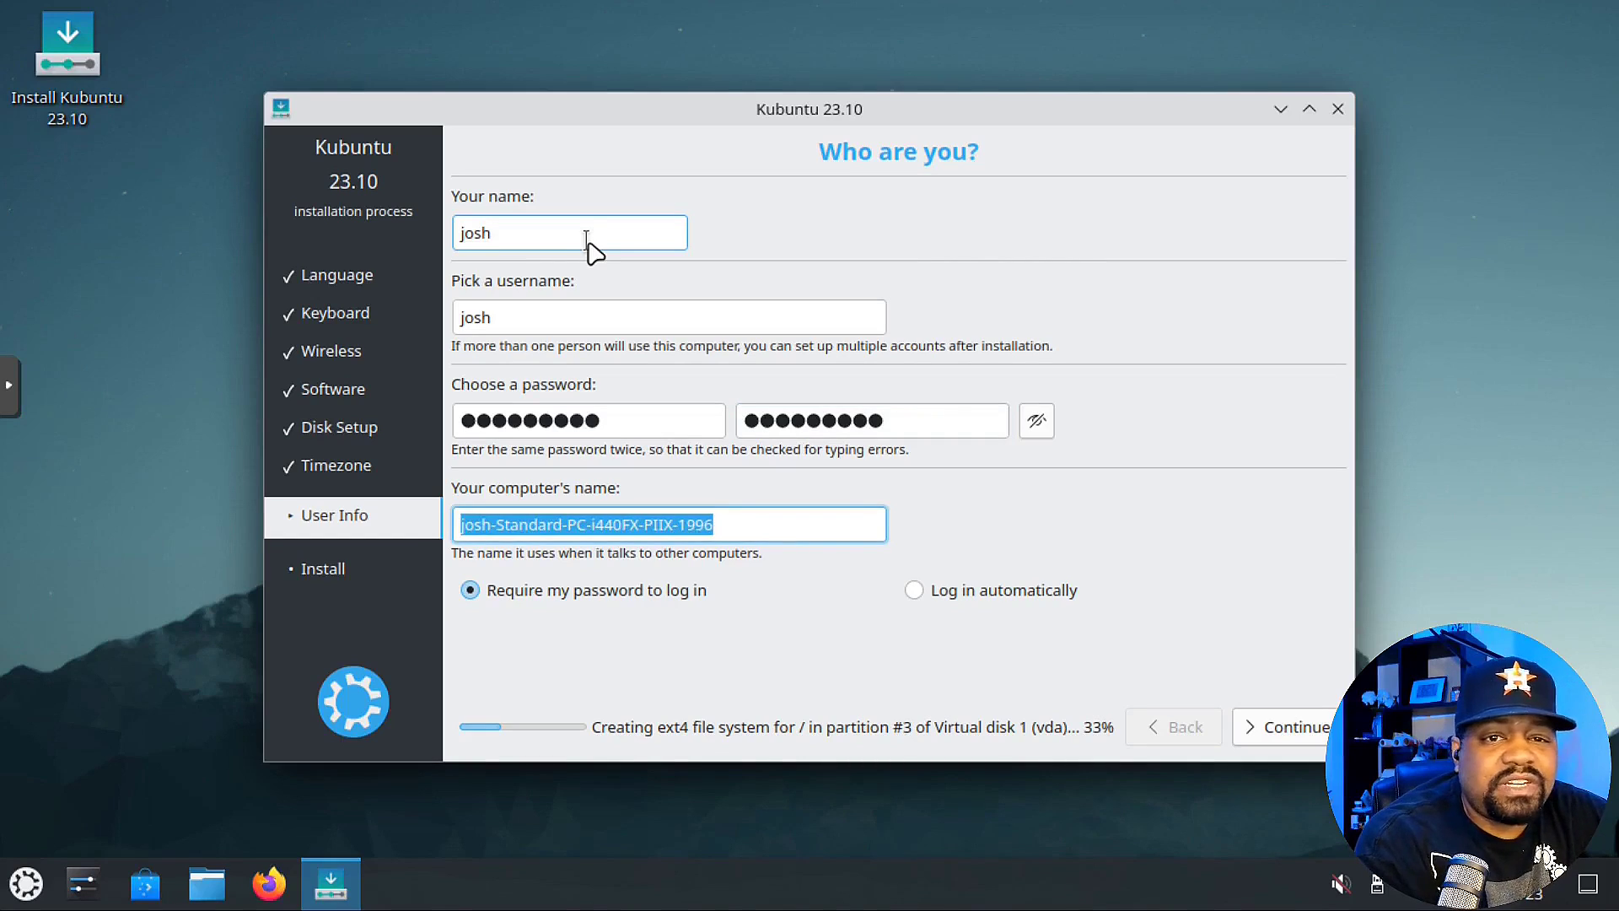
type("kubuntu")
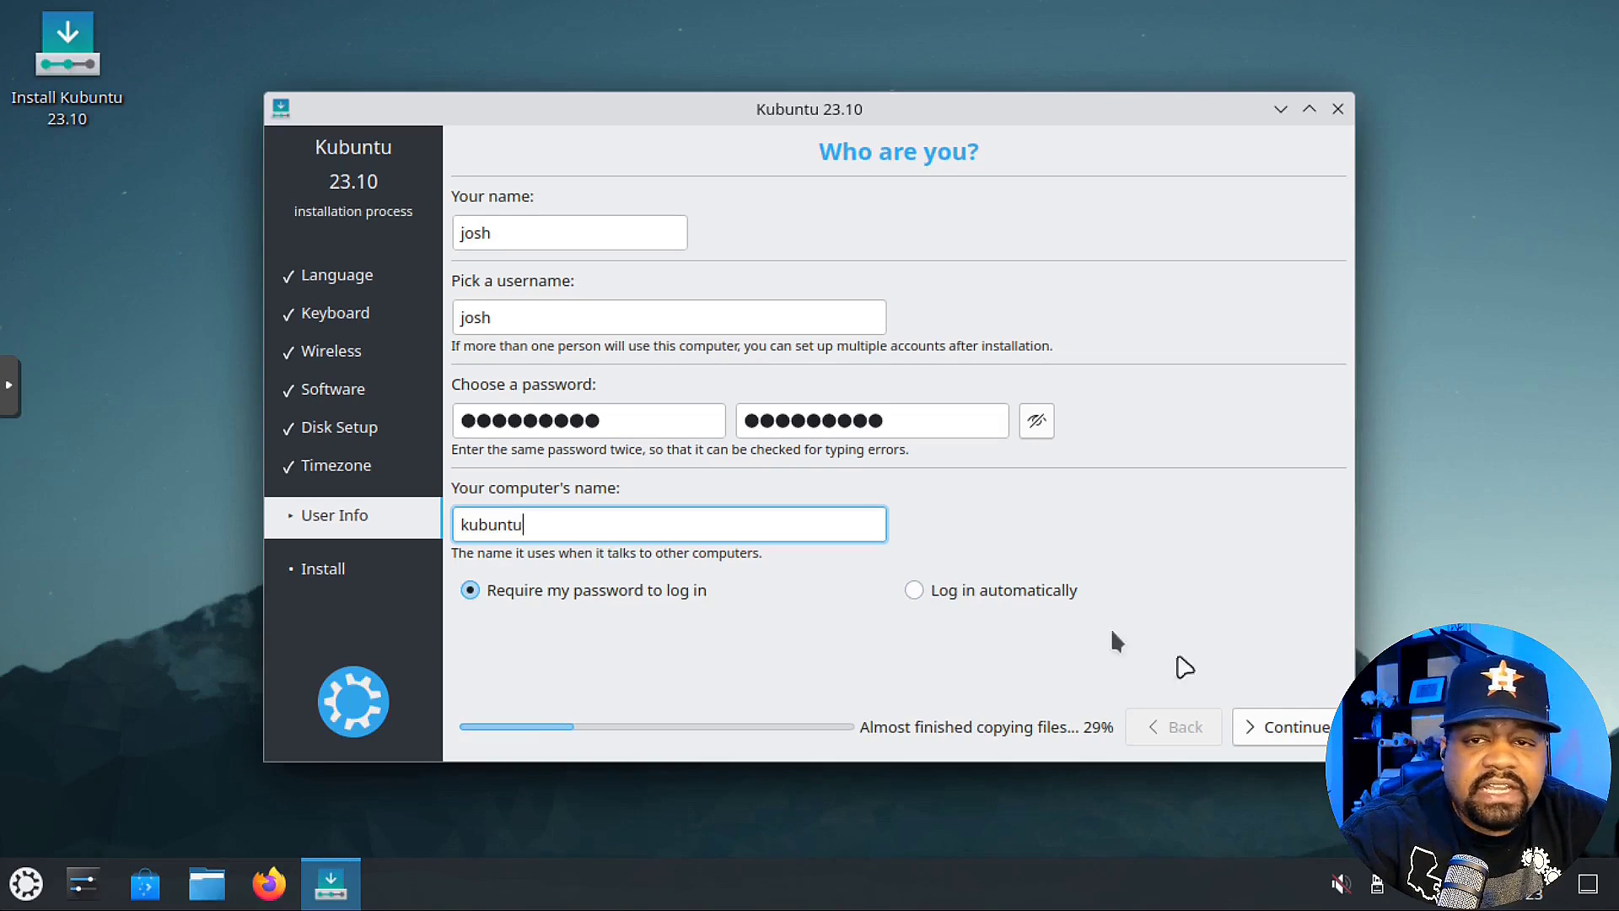
left_click(1293, 727)
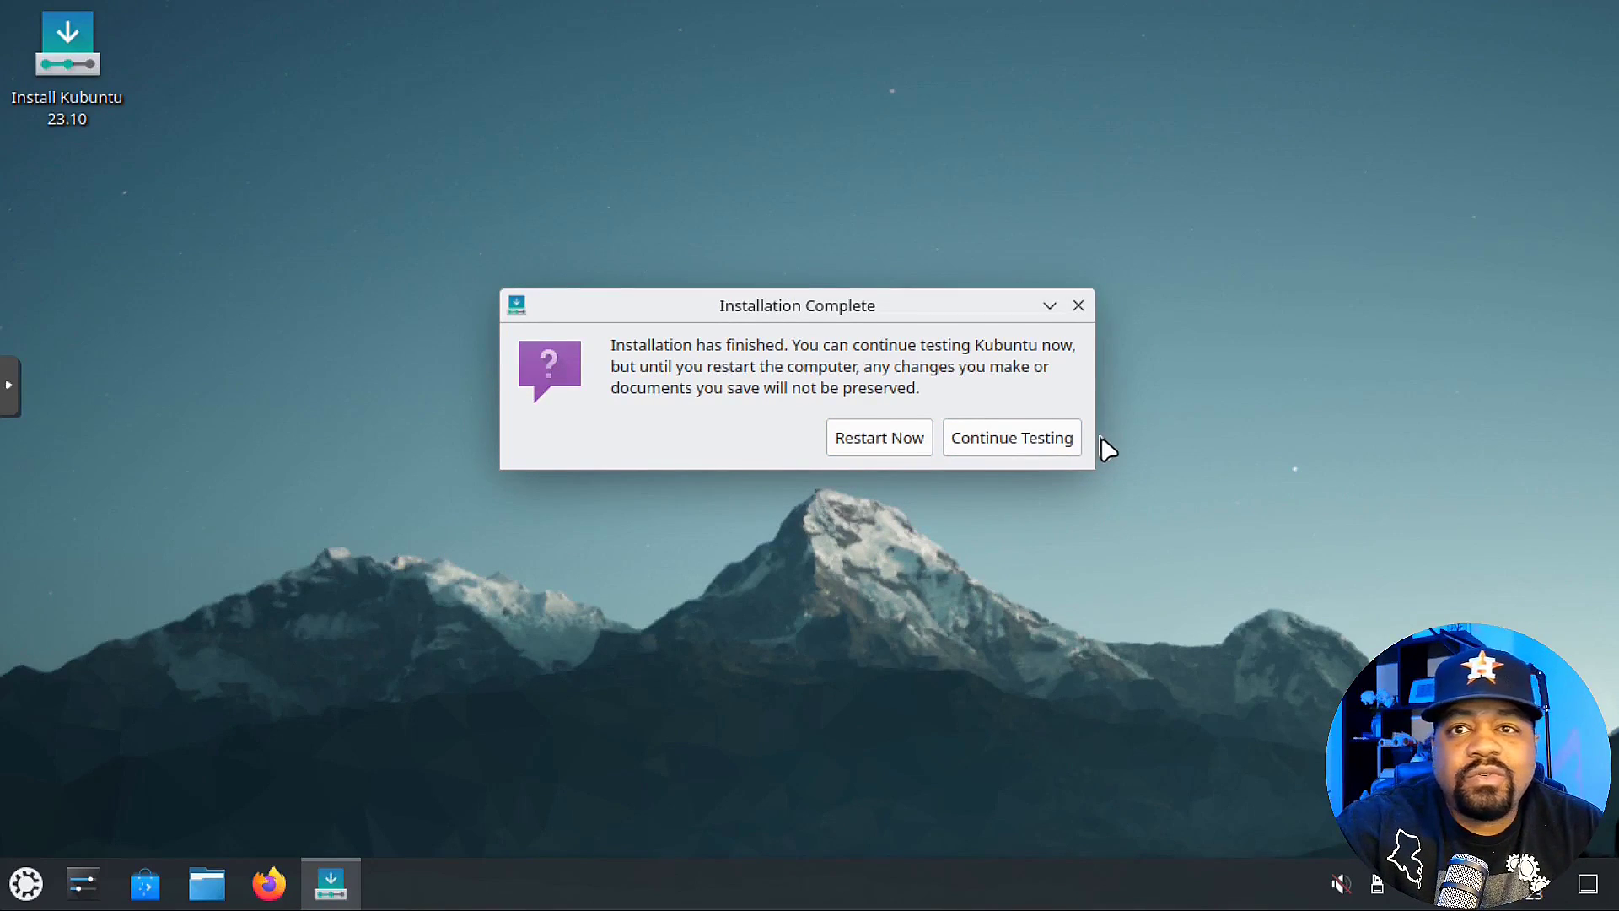
Step: Choose Continue Testing to stay in the live session
left_click(1042, 438)
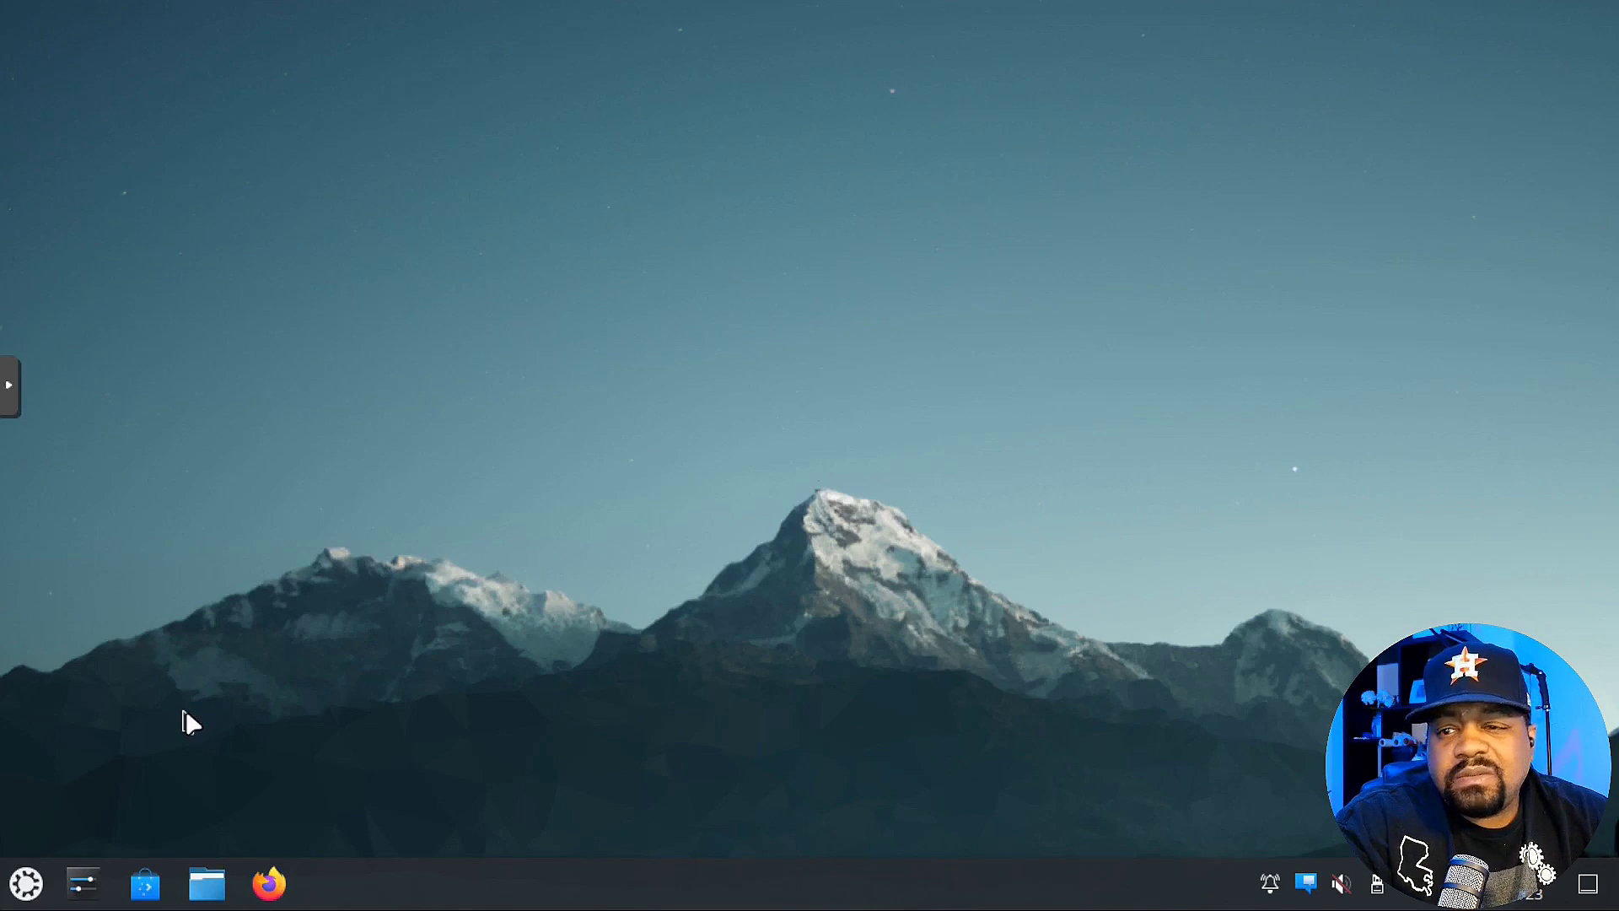
left_click(26, 885)
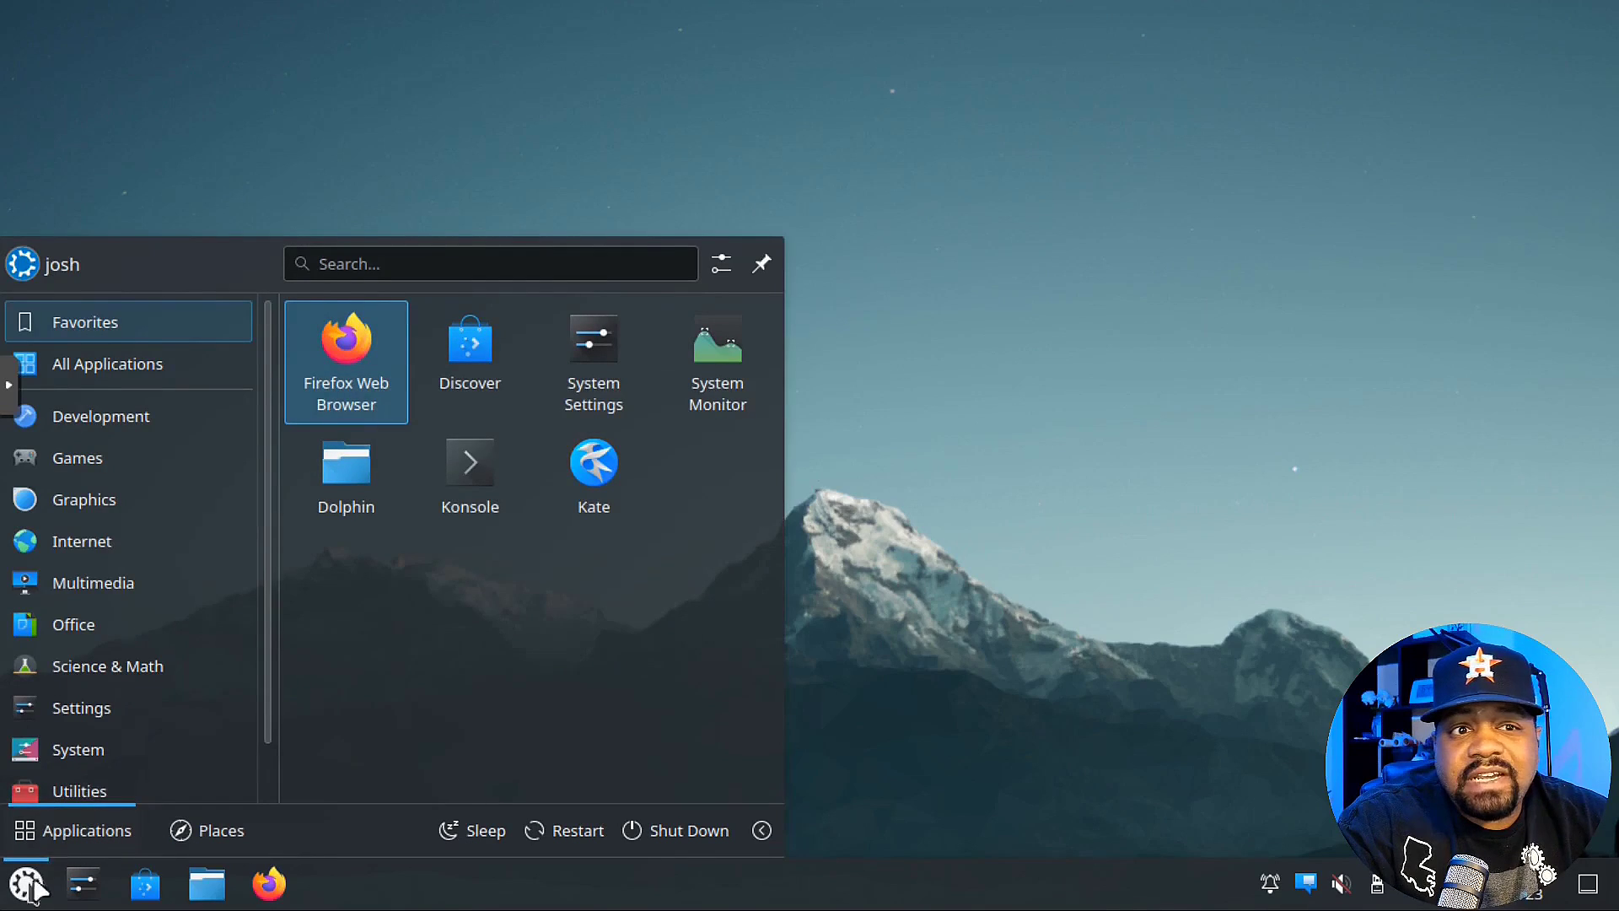
mouse_move(118, 584)
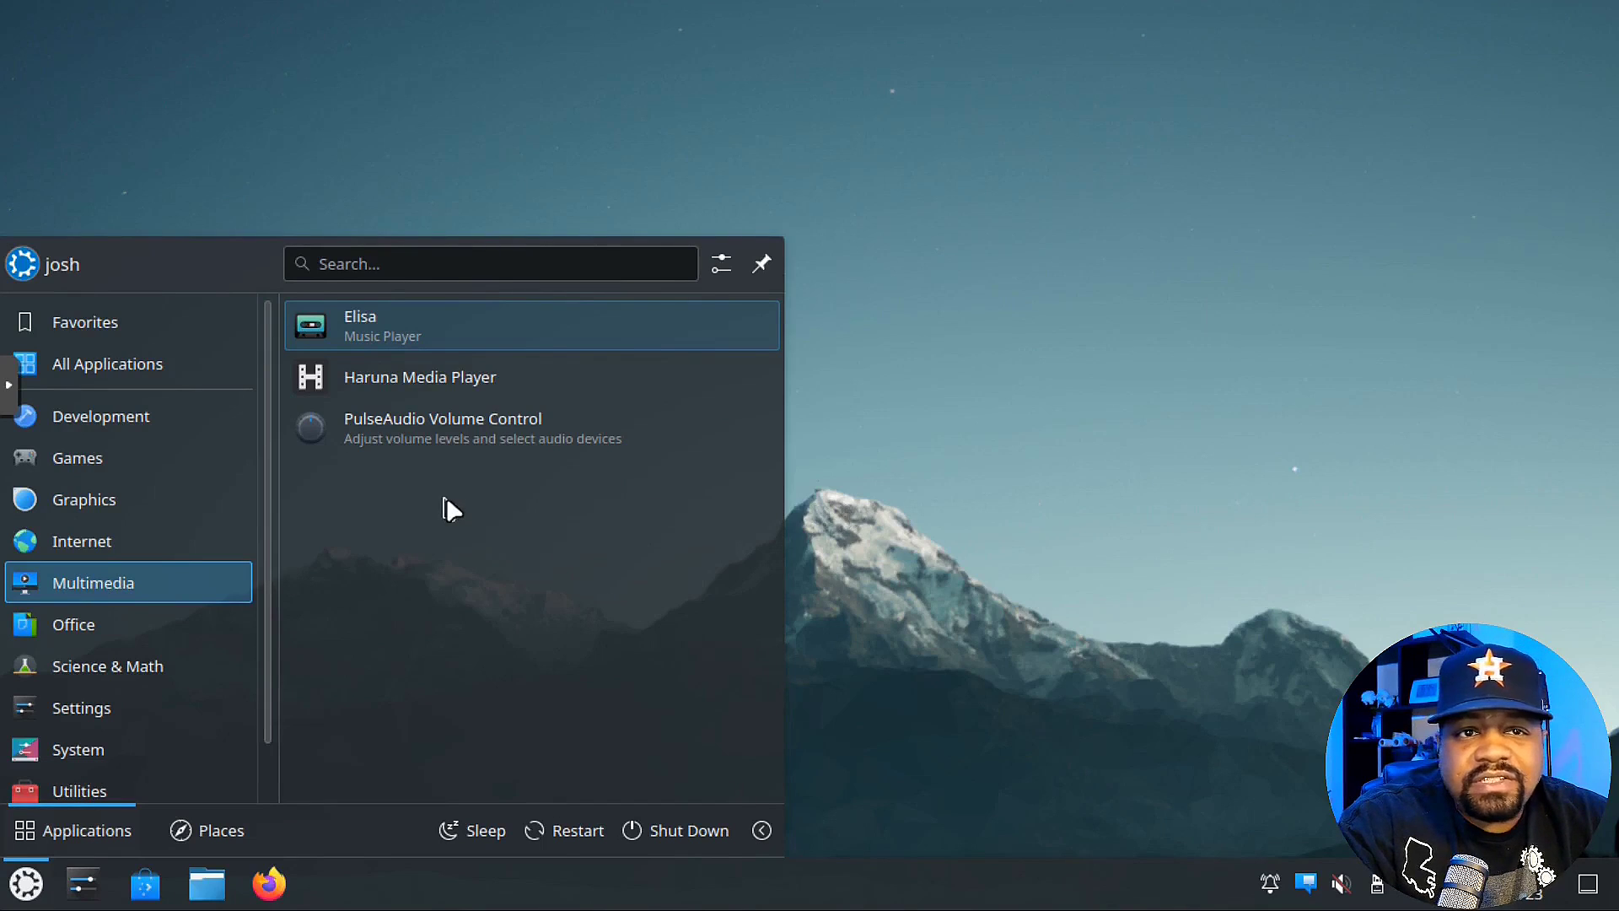
left_click(428, 327)
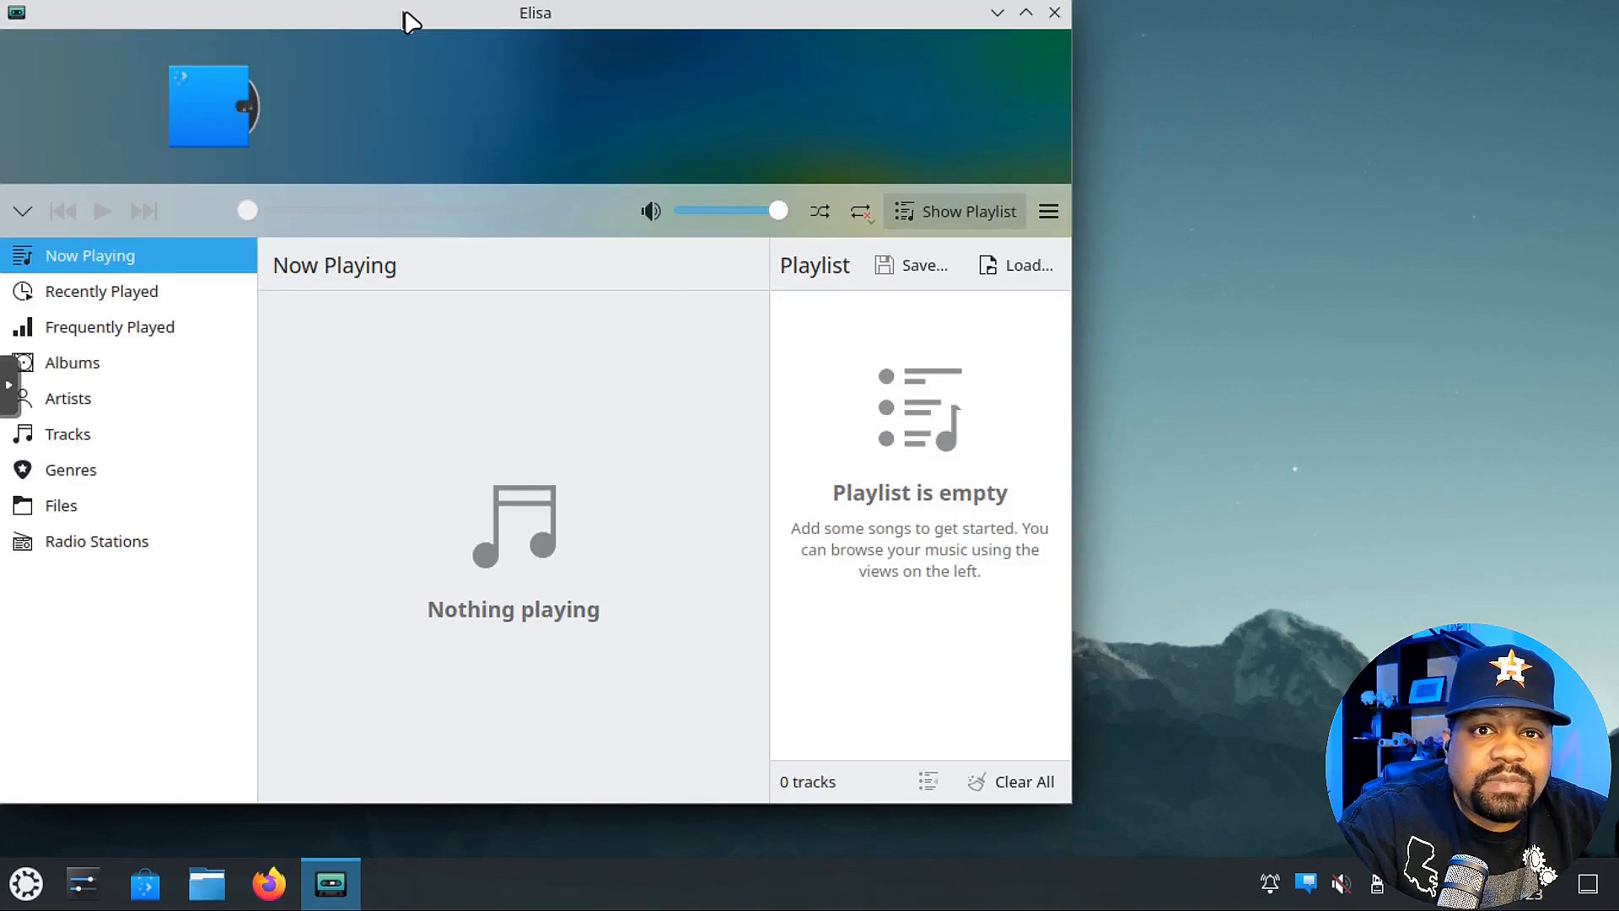
left_click_drag(409, 18, 593, 47)
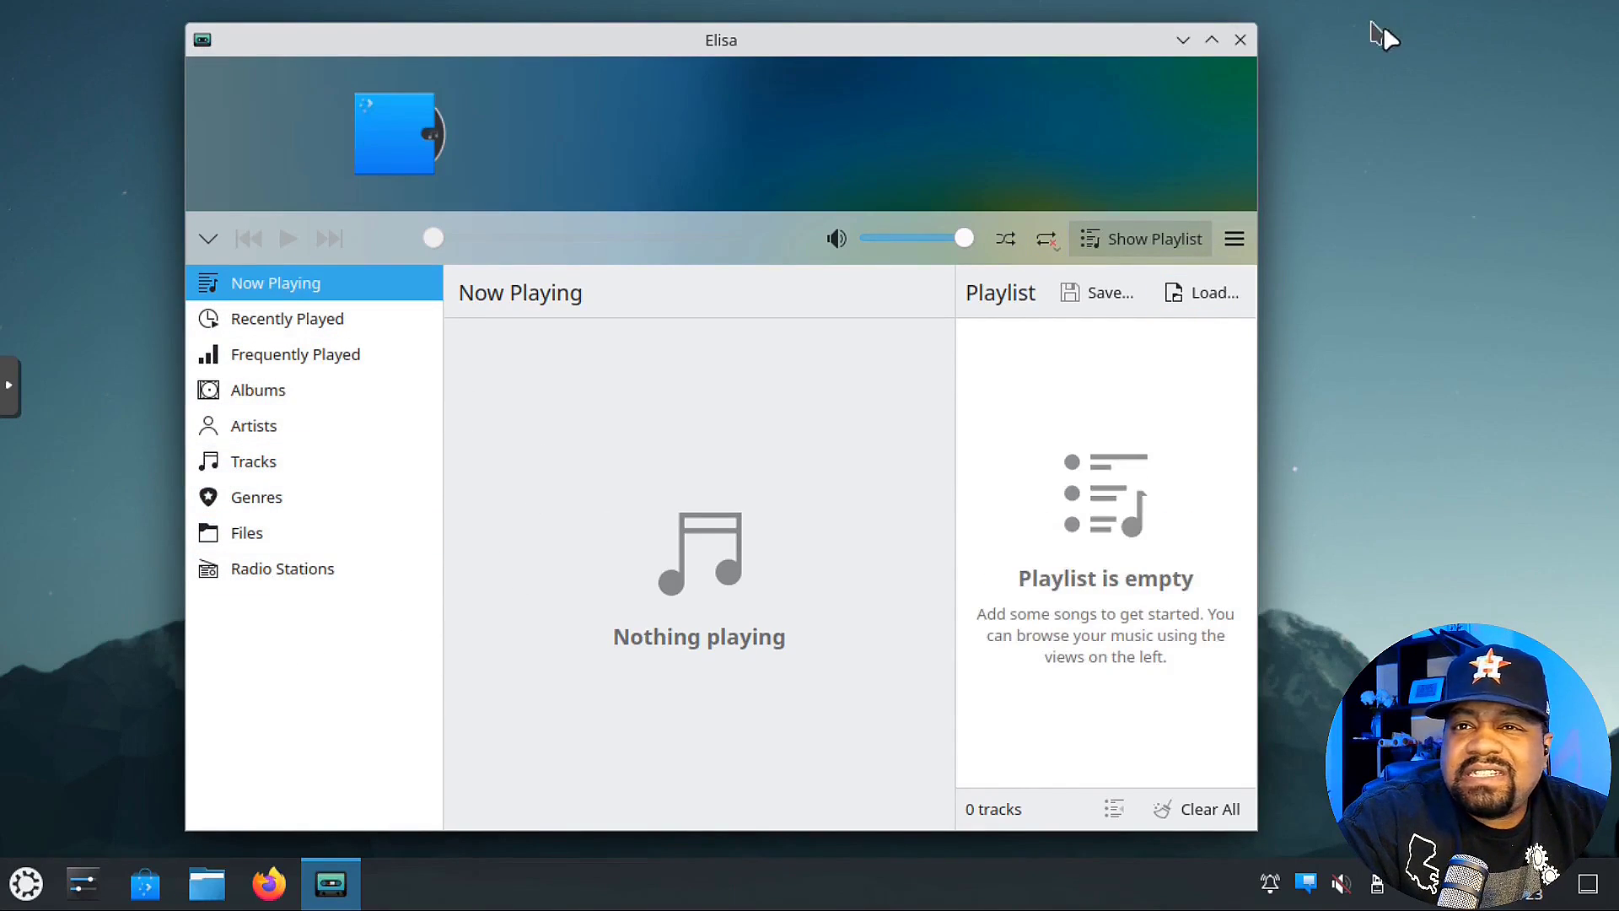
left_click(1240, 39)
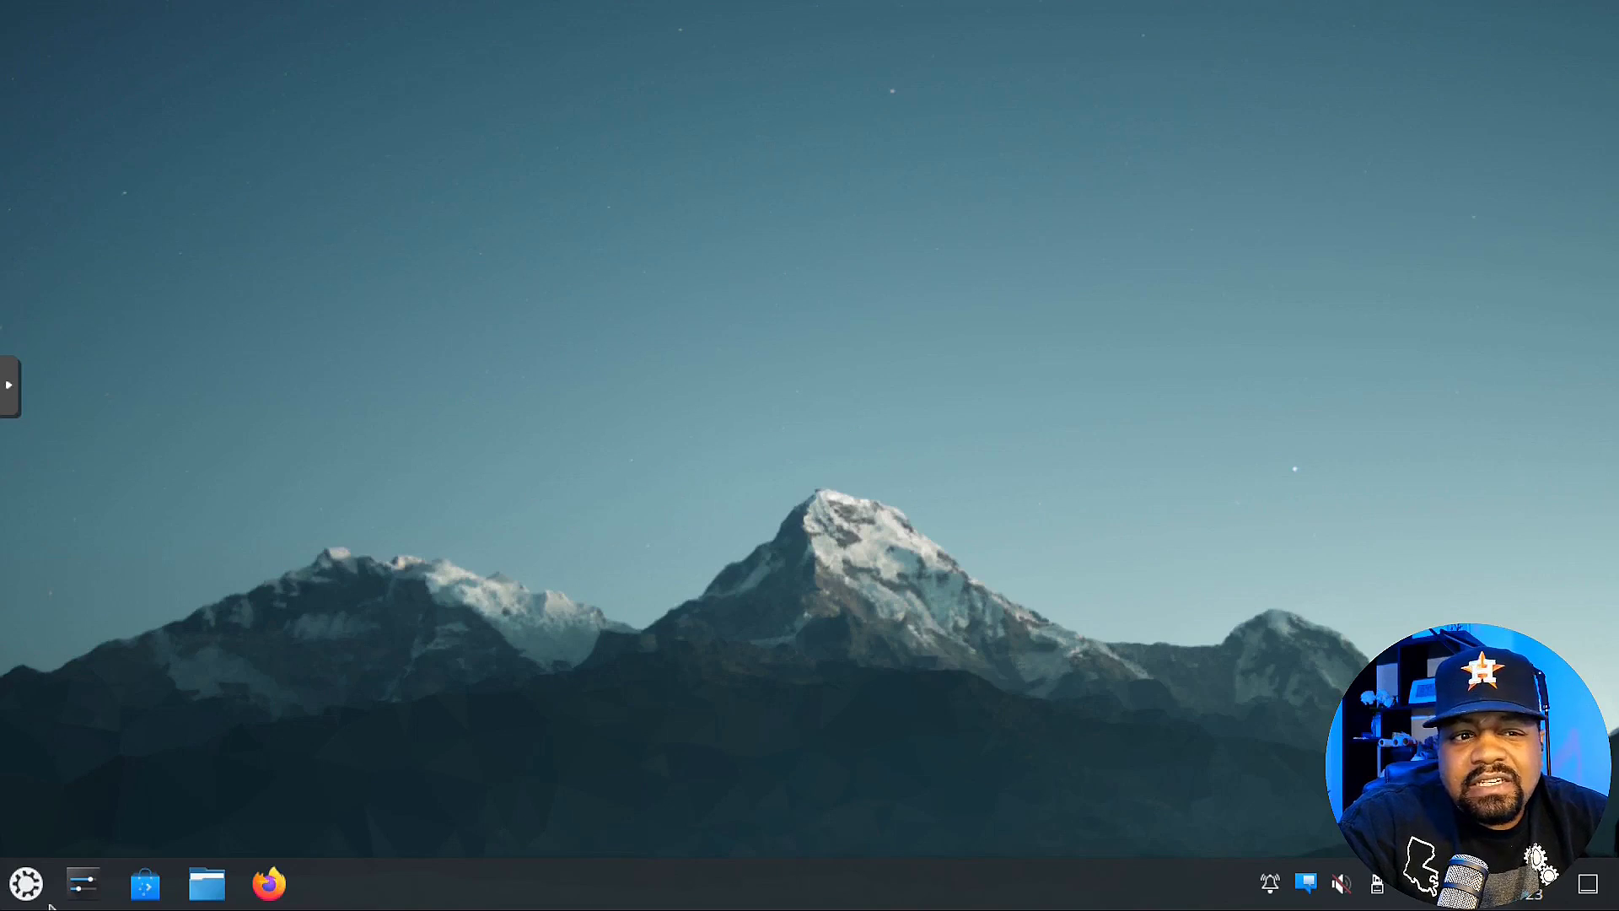
Step: Launch Haruna Media Player from the application launcher, then close it
left_click(26, 883)
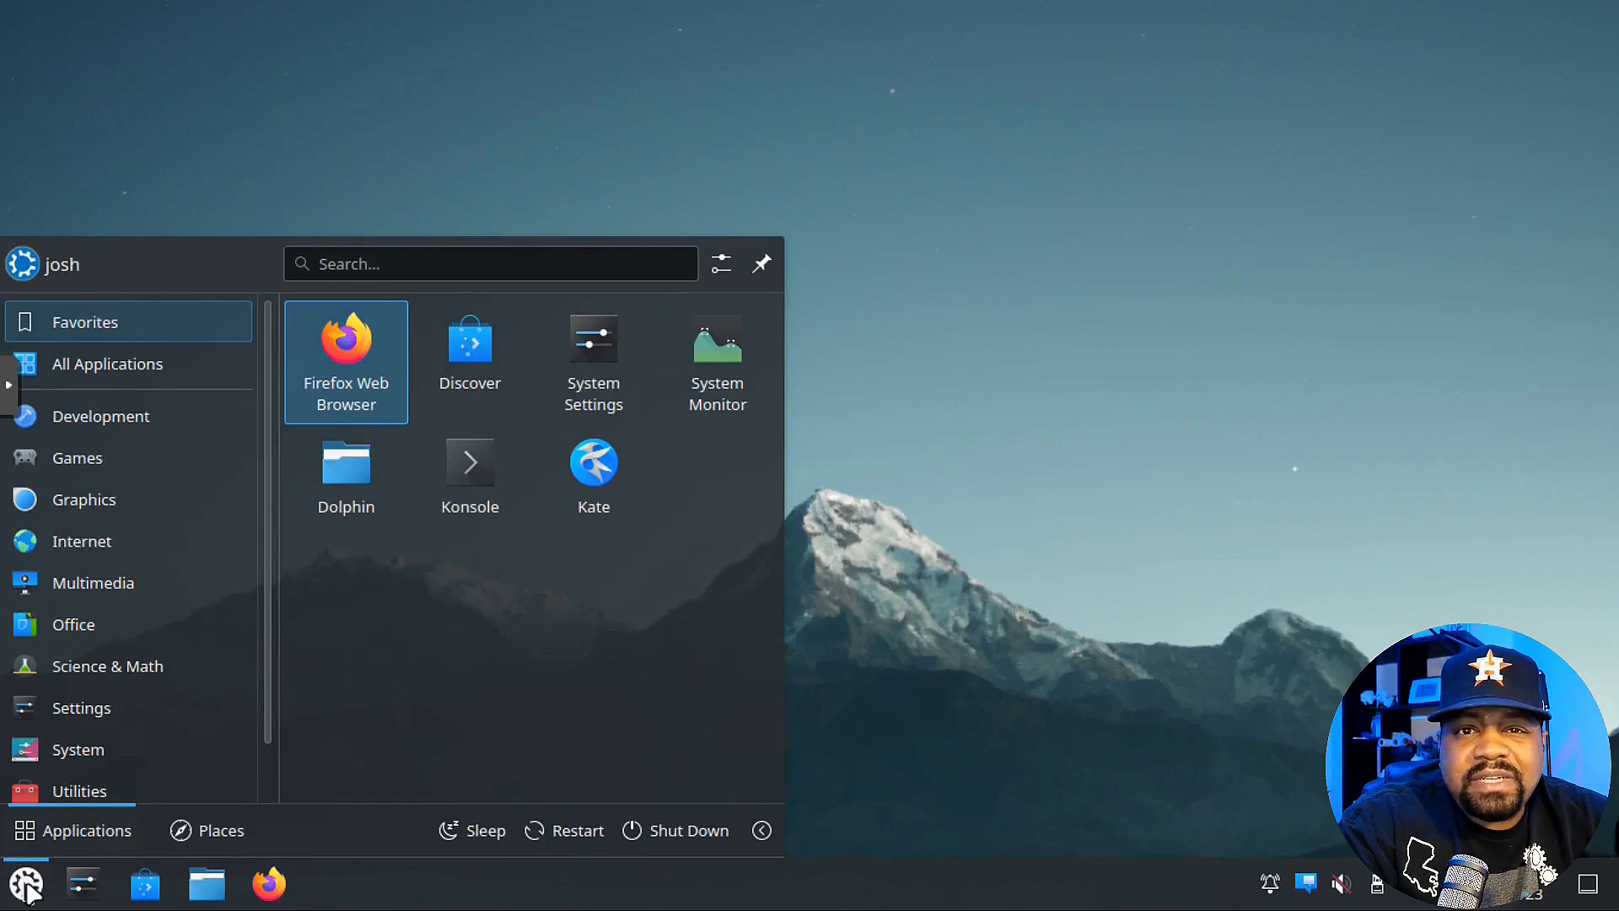
mouse_move(135, 577)
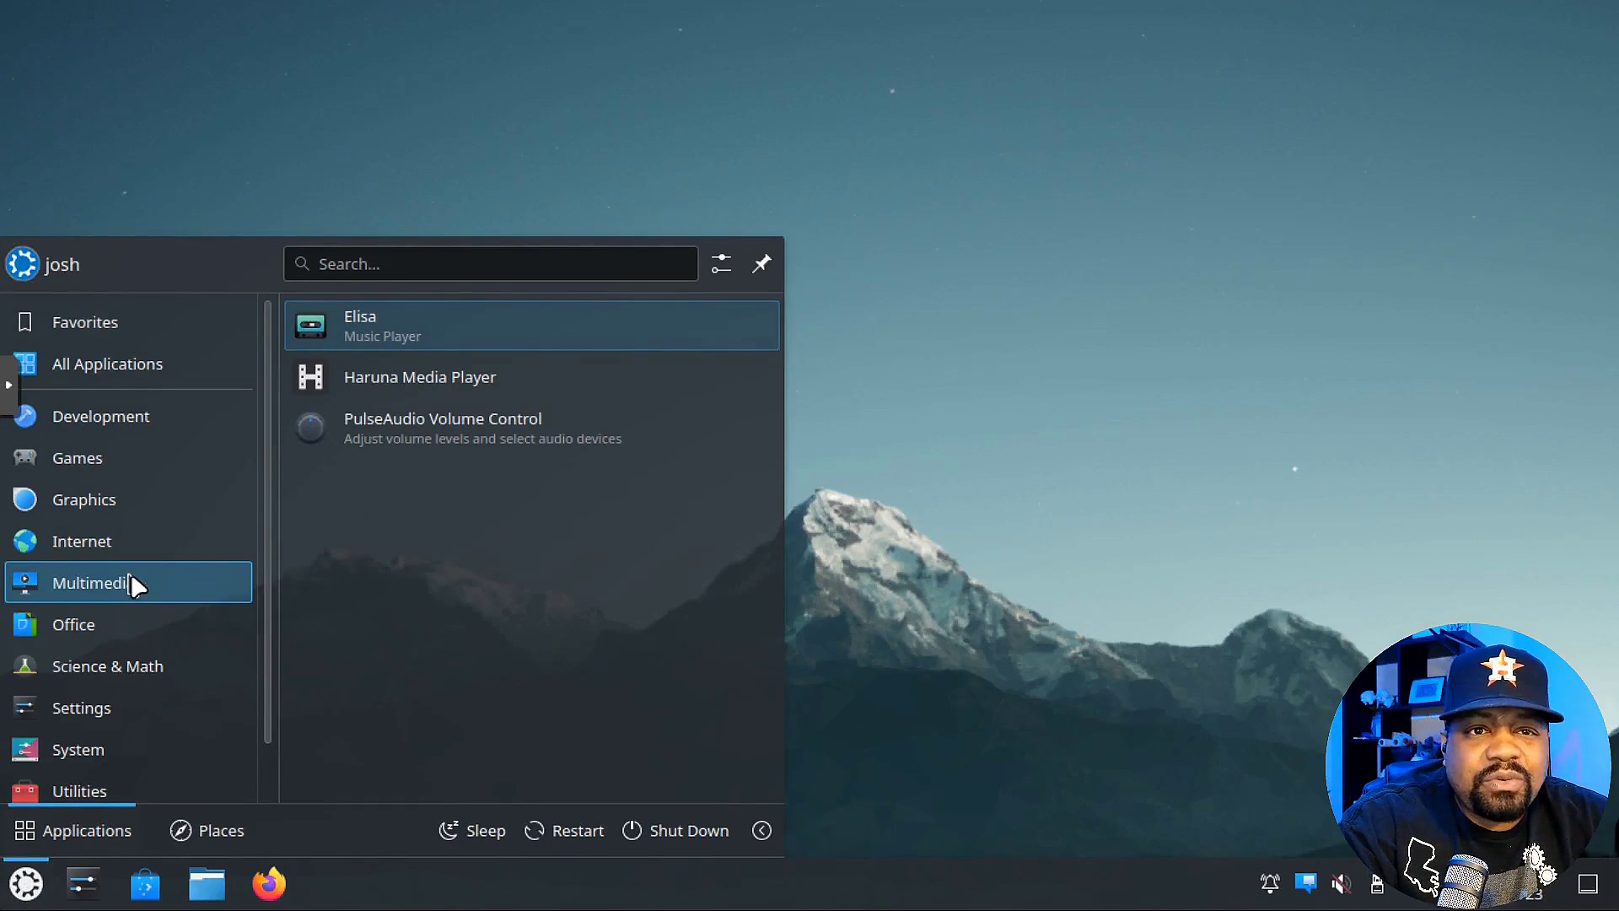
left_click(500, 378)
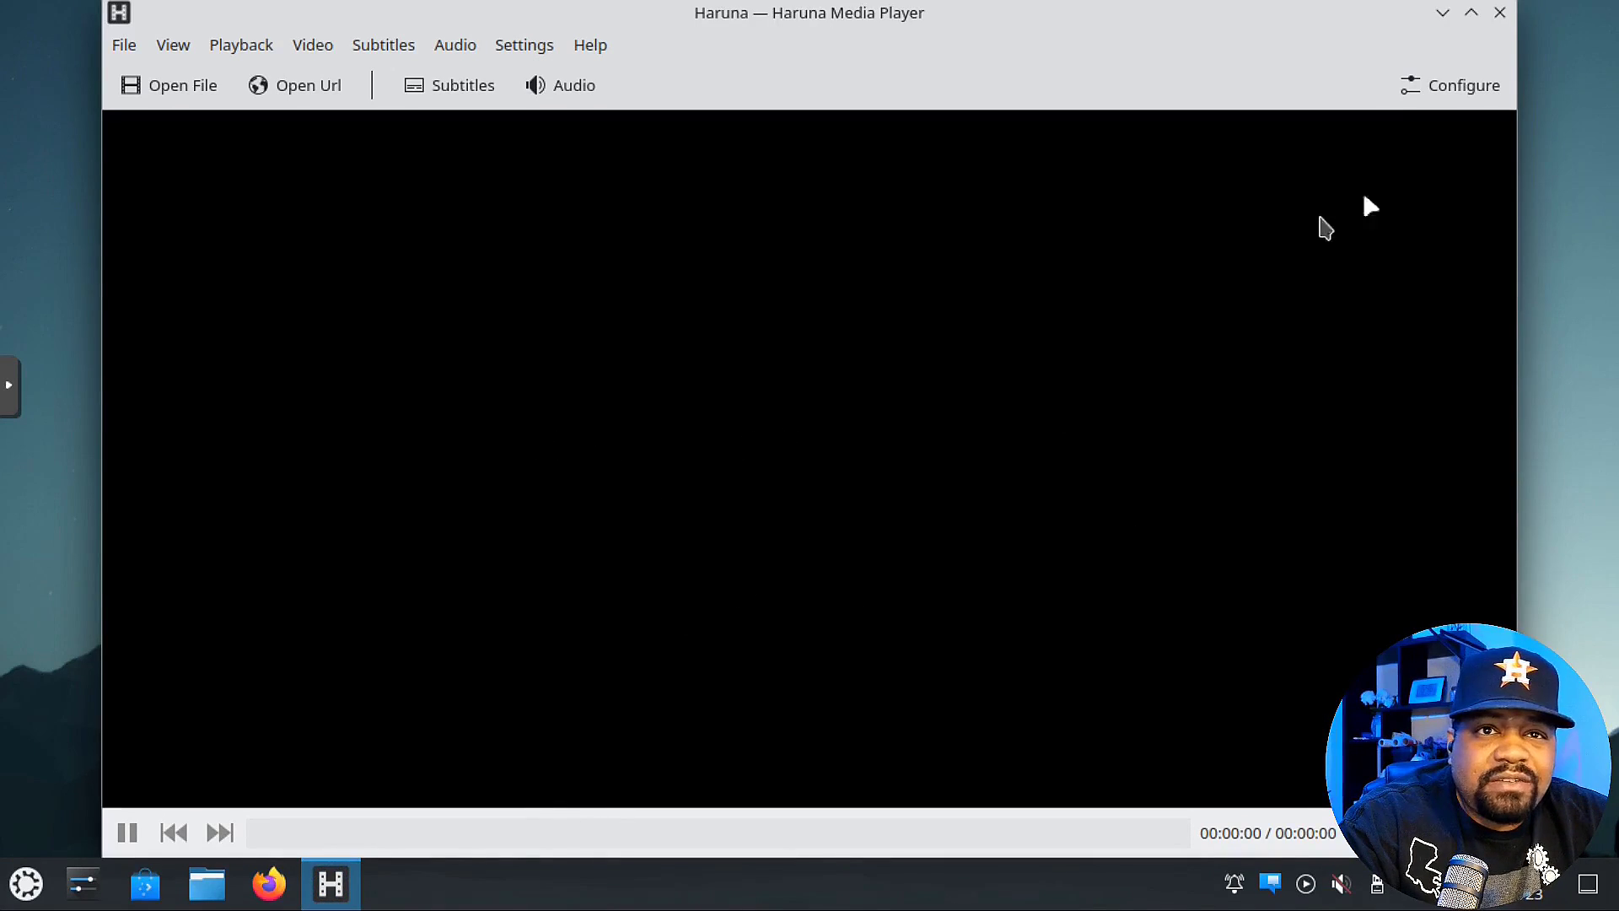
left_click(1501, 13)
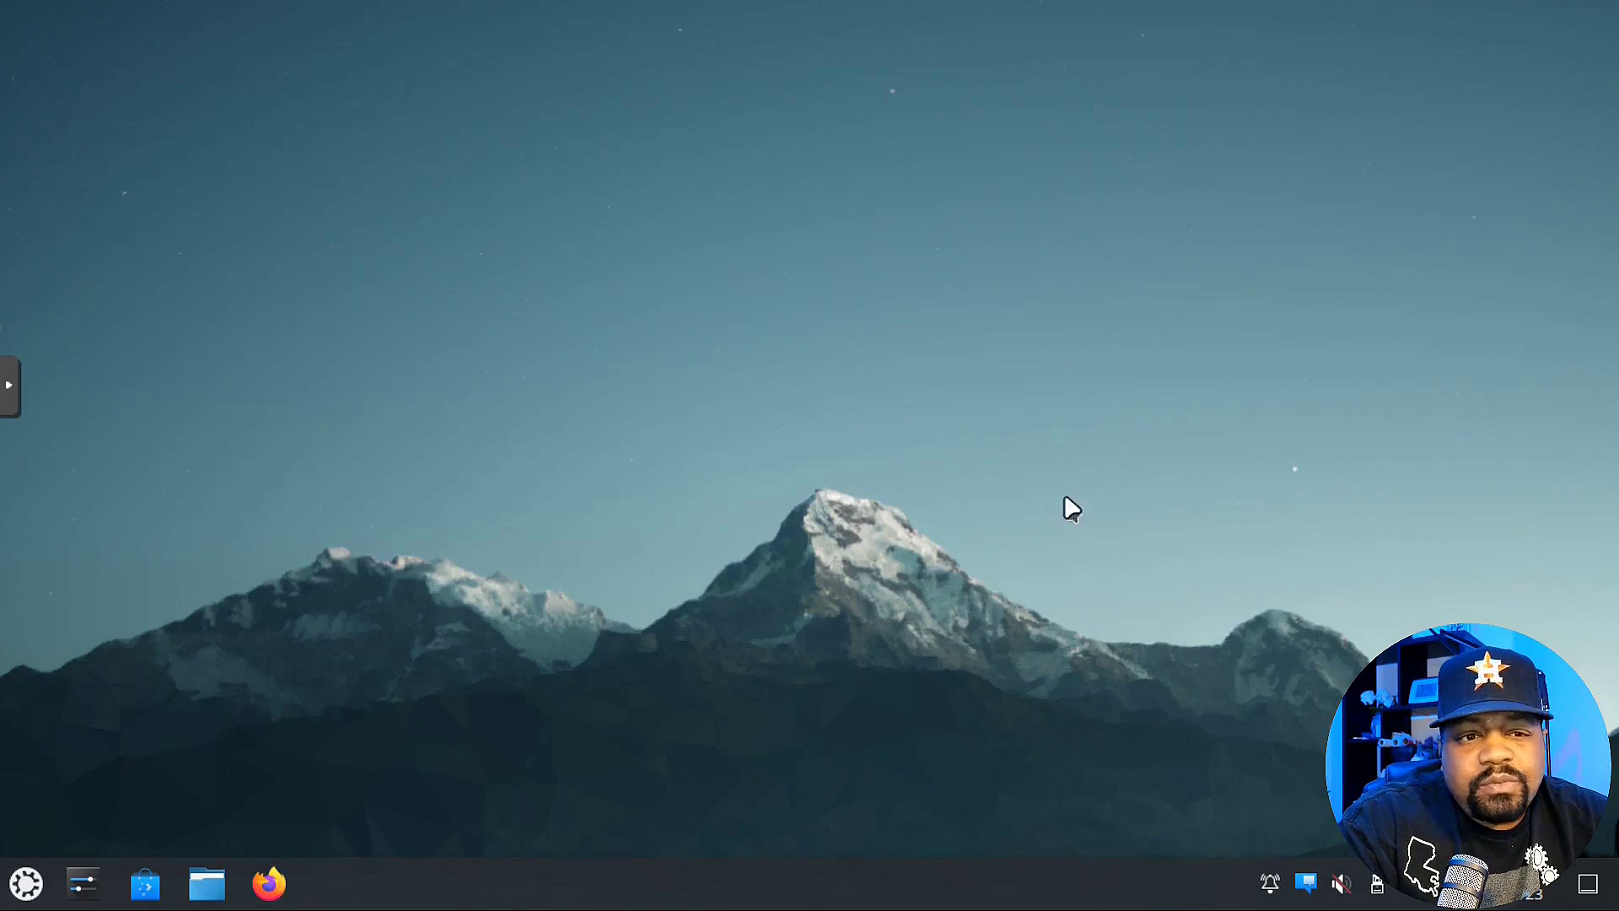
Step: Open Konsole and run uname -a to show kernel 6.5.0-10-generic
left_click(26, 883)
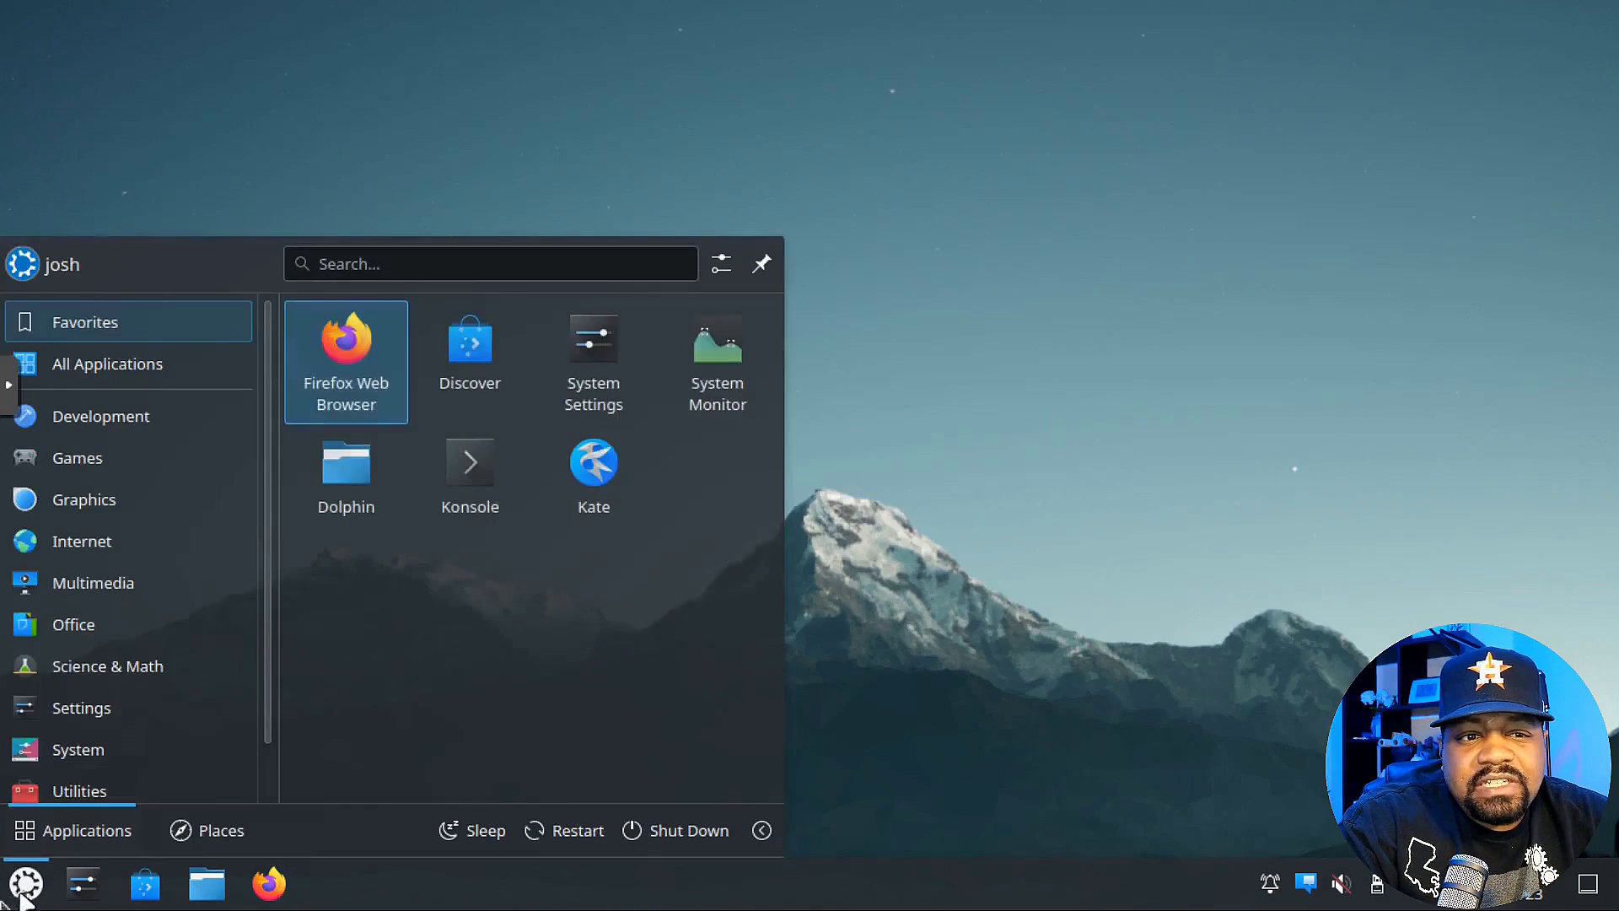
left_click(489, 486)
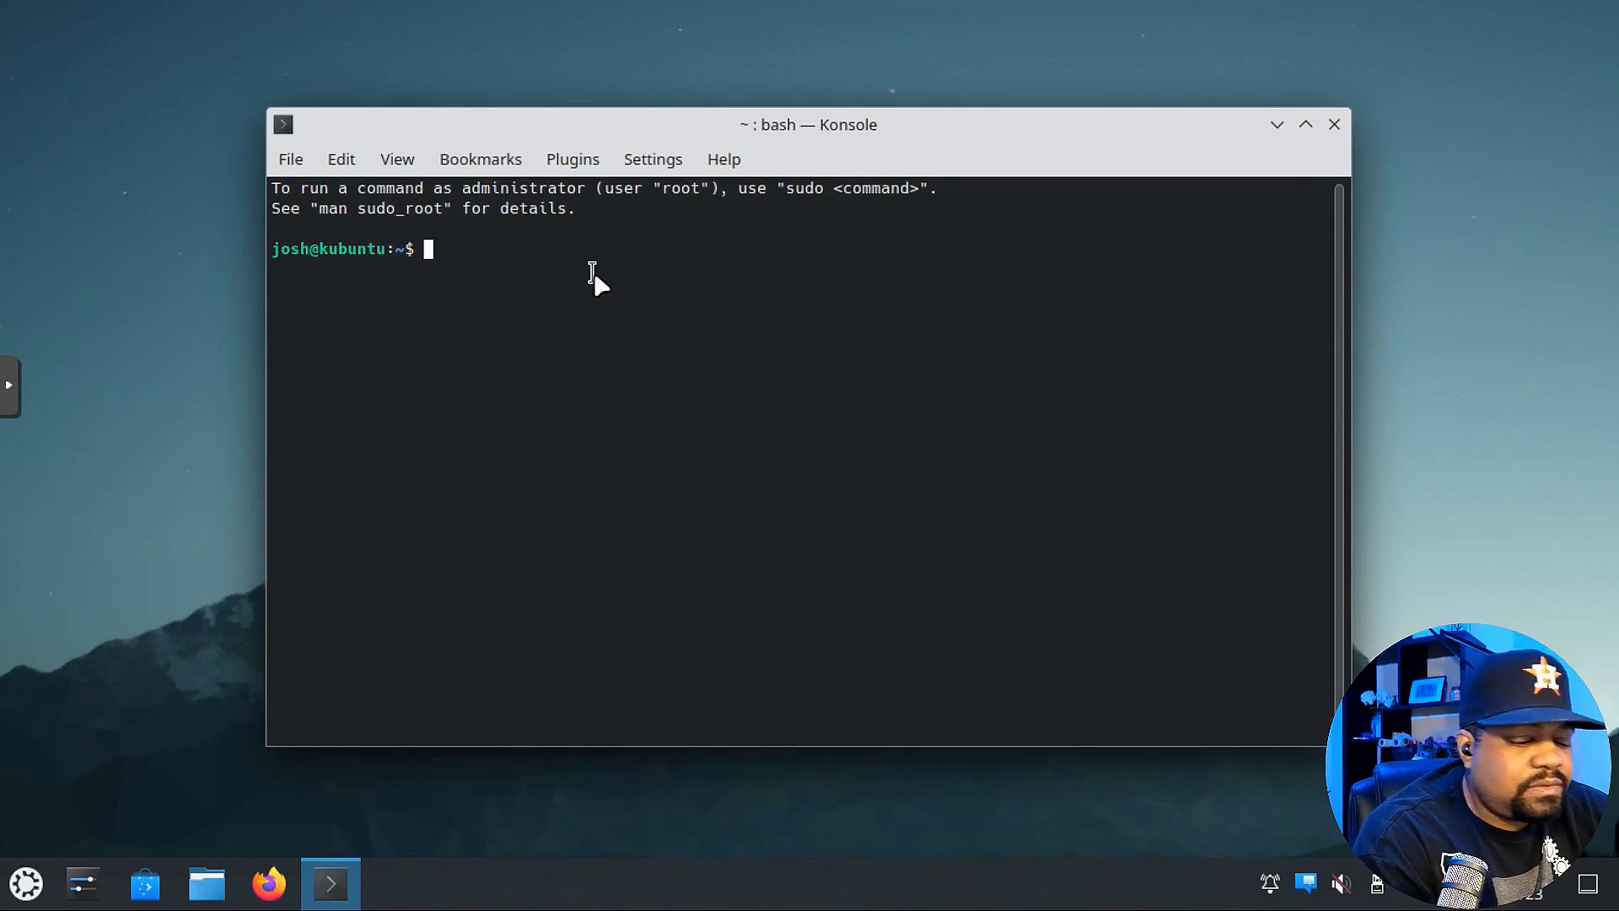
type("uname -a")
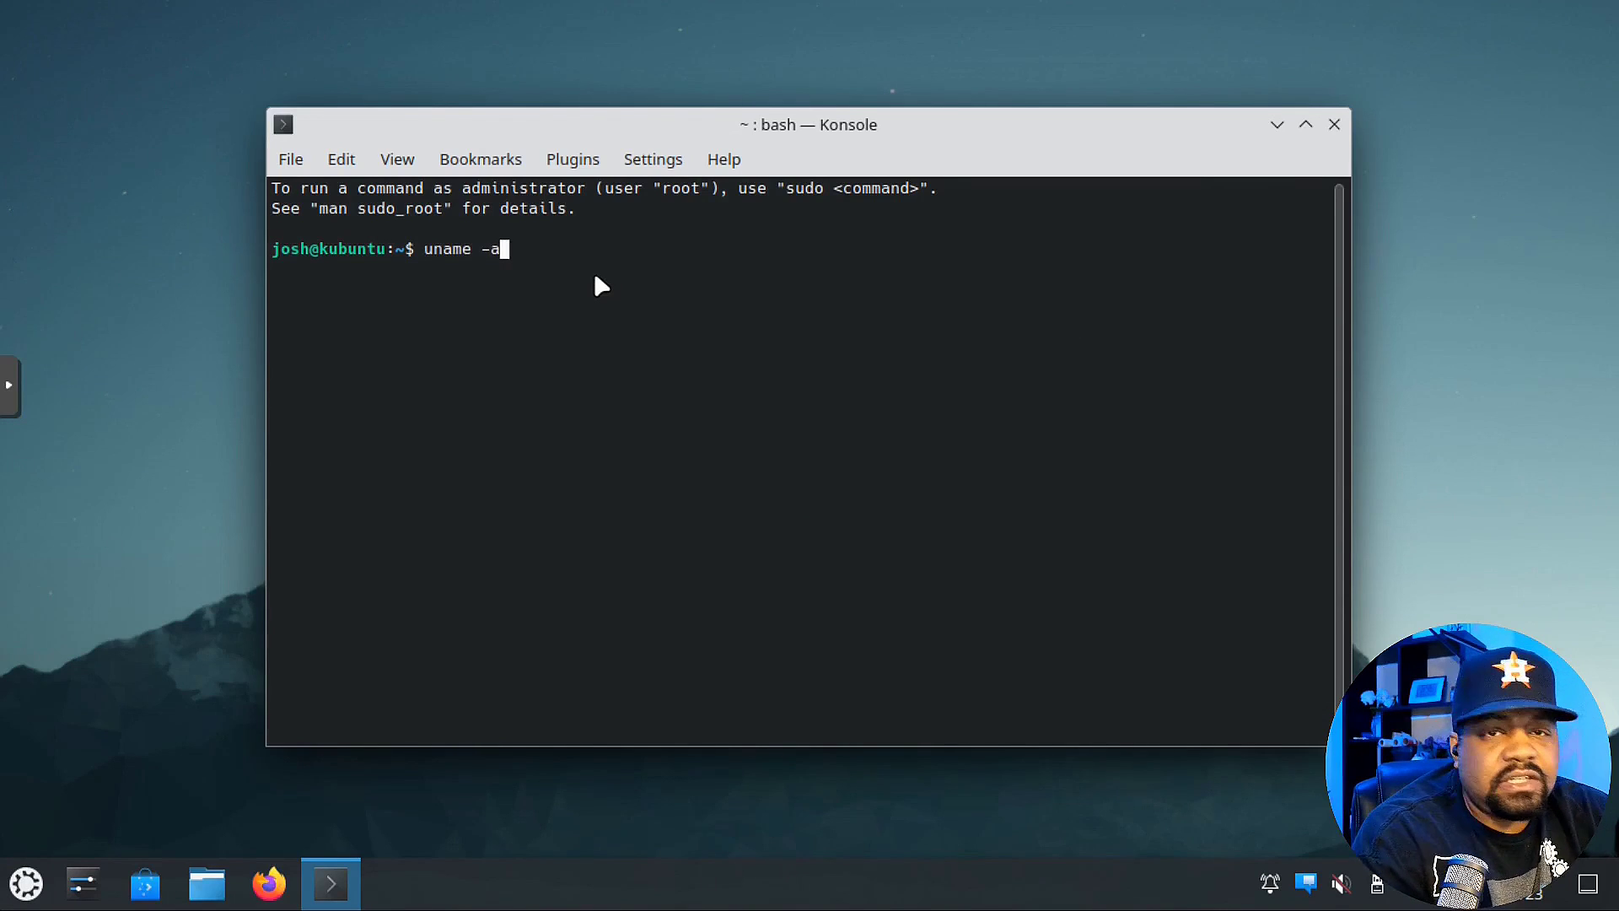
key("Return")
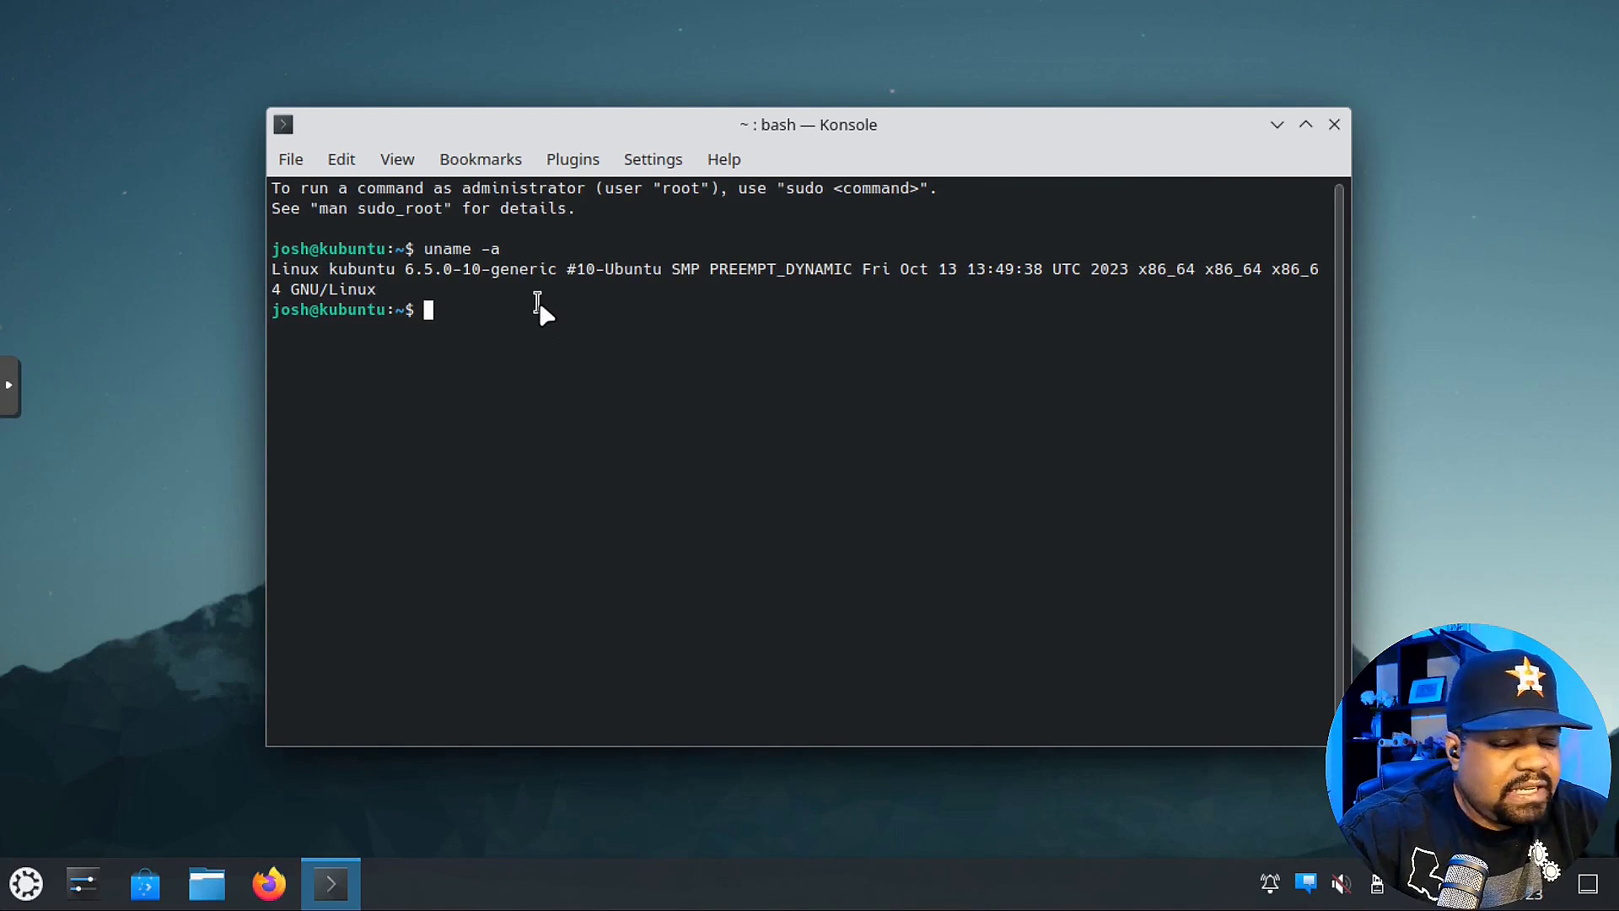
Step: Type 'sudo apt update && sudo apt upgrade' without running it, then close Konsole
type("exit")
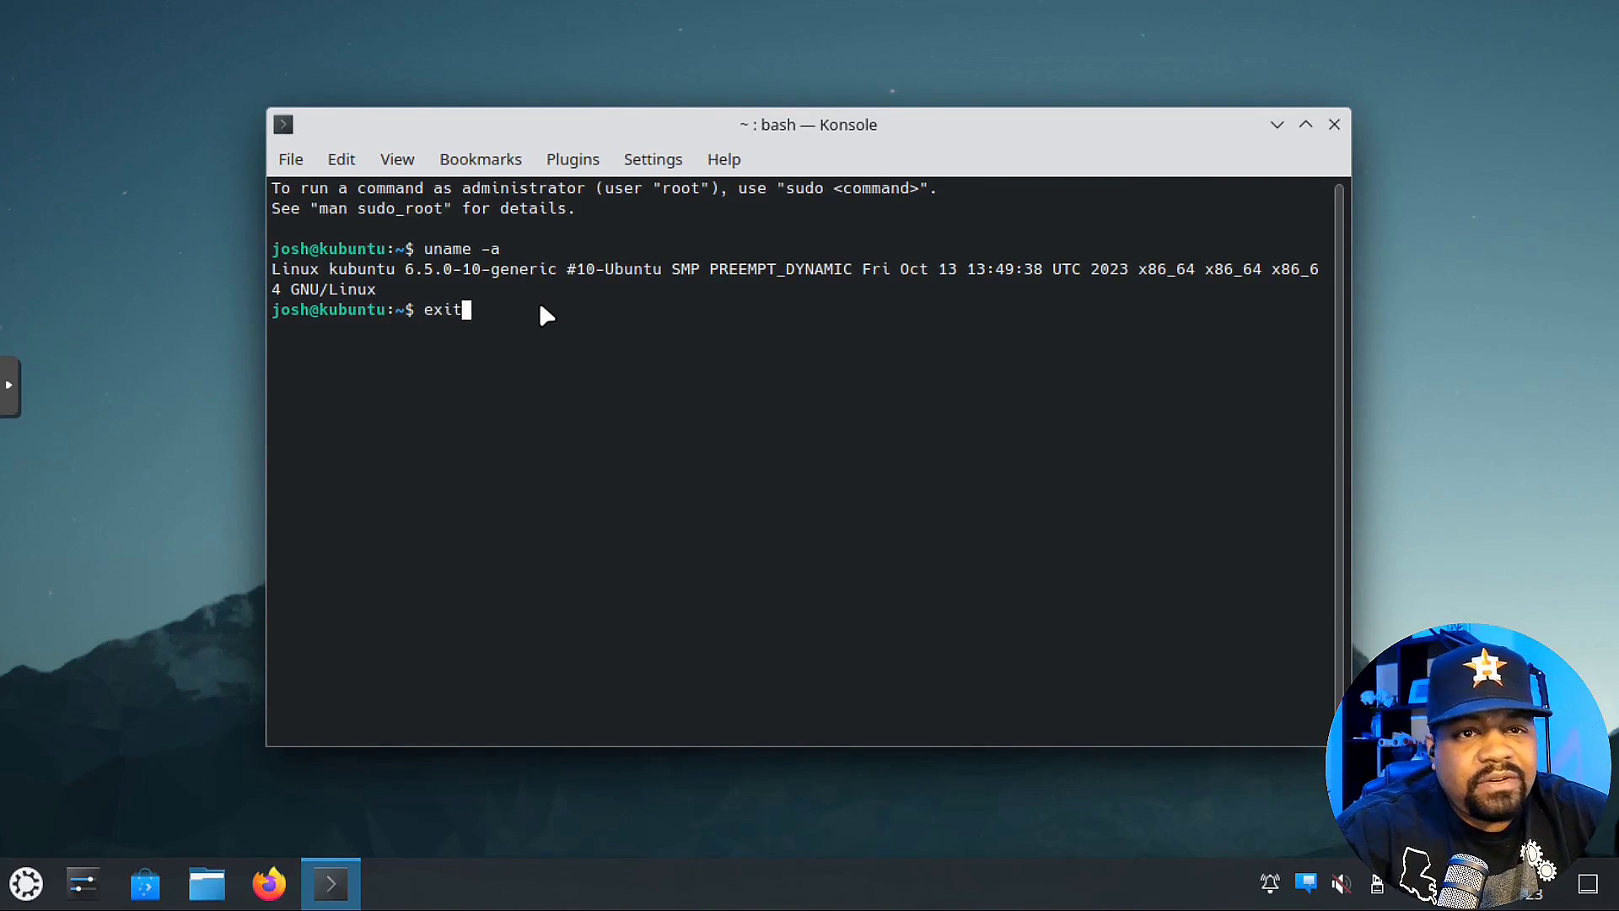
key("BackSpace")
key("BackSpace")
key("BackSpace")
key("BackSpace")
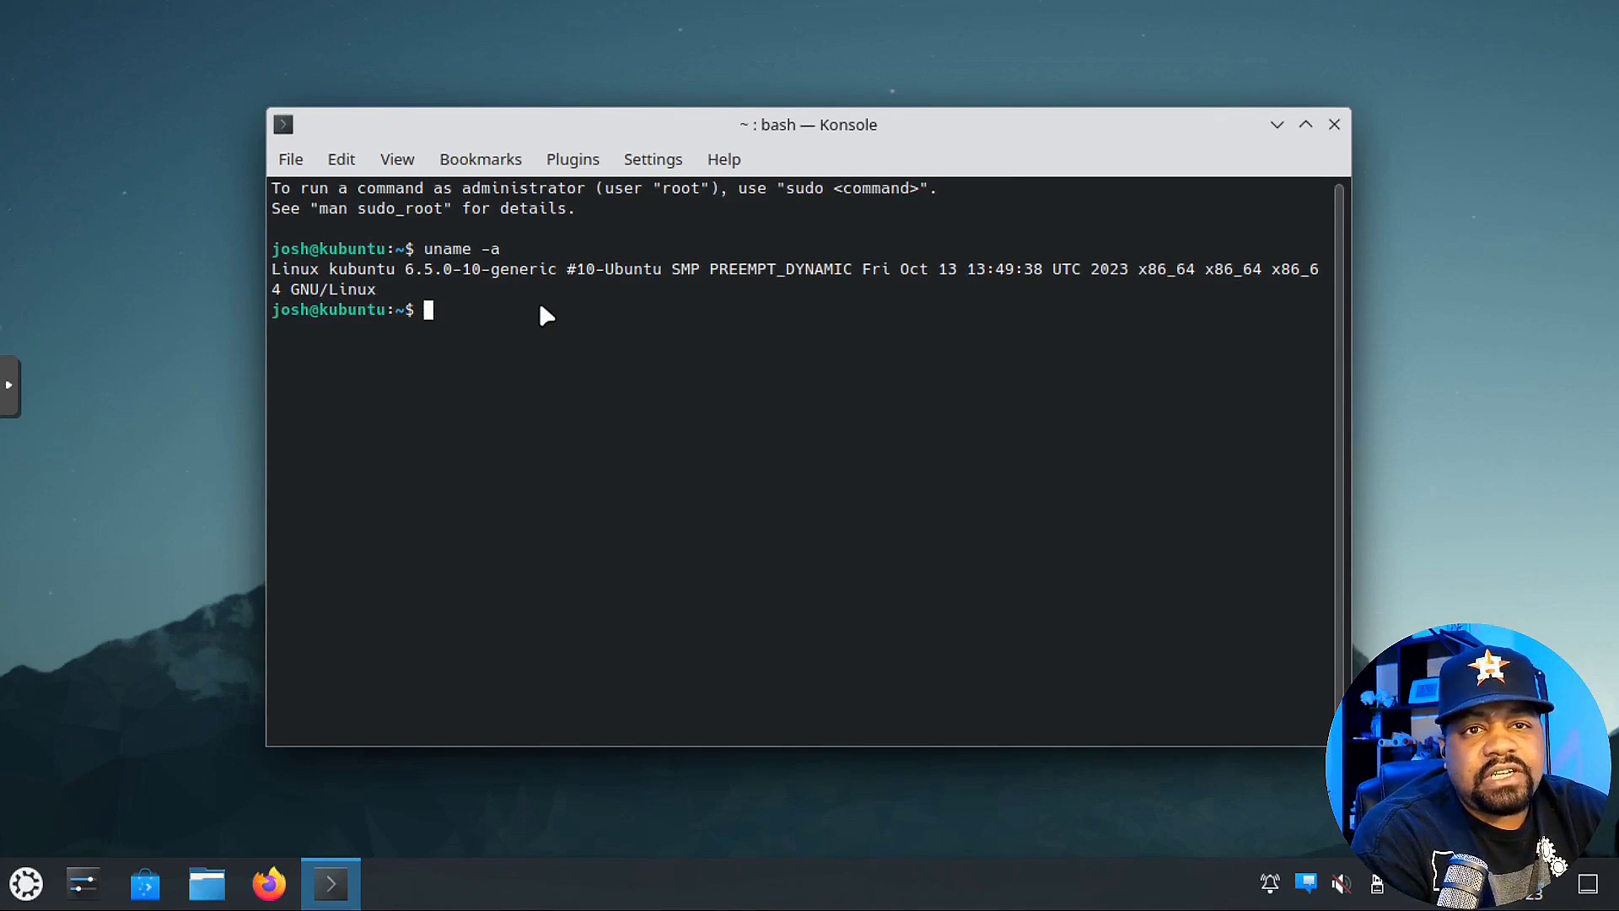
type("sudo ")
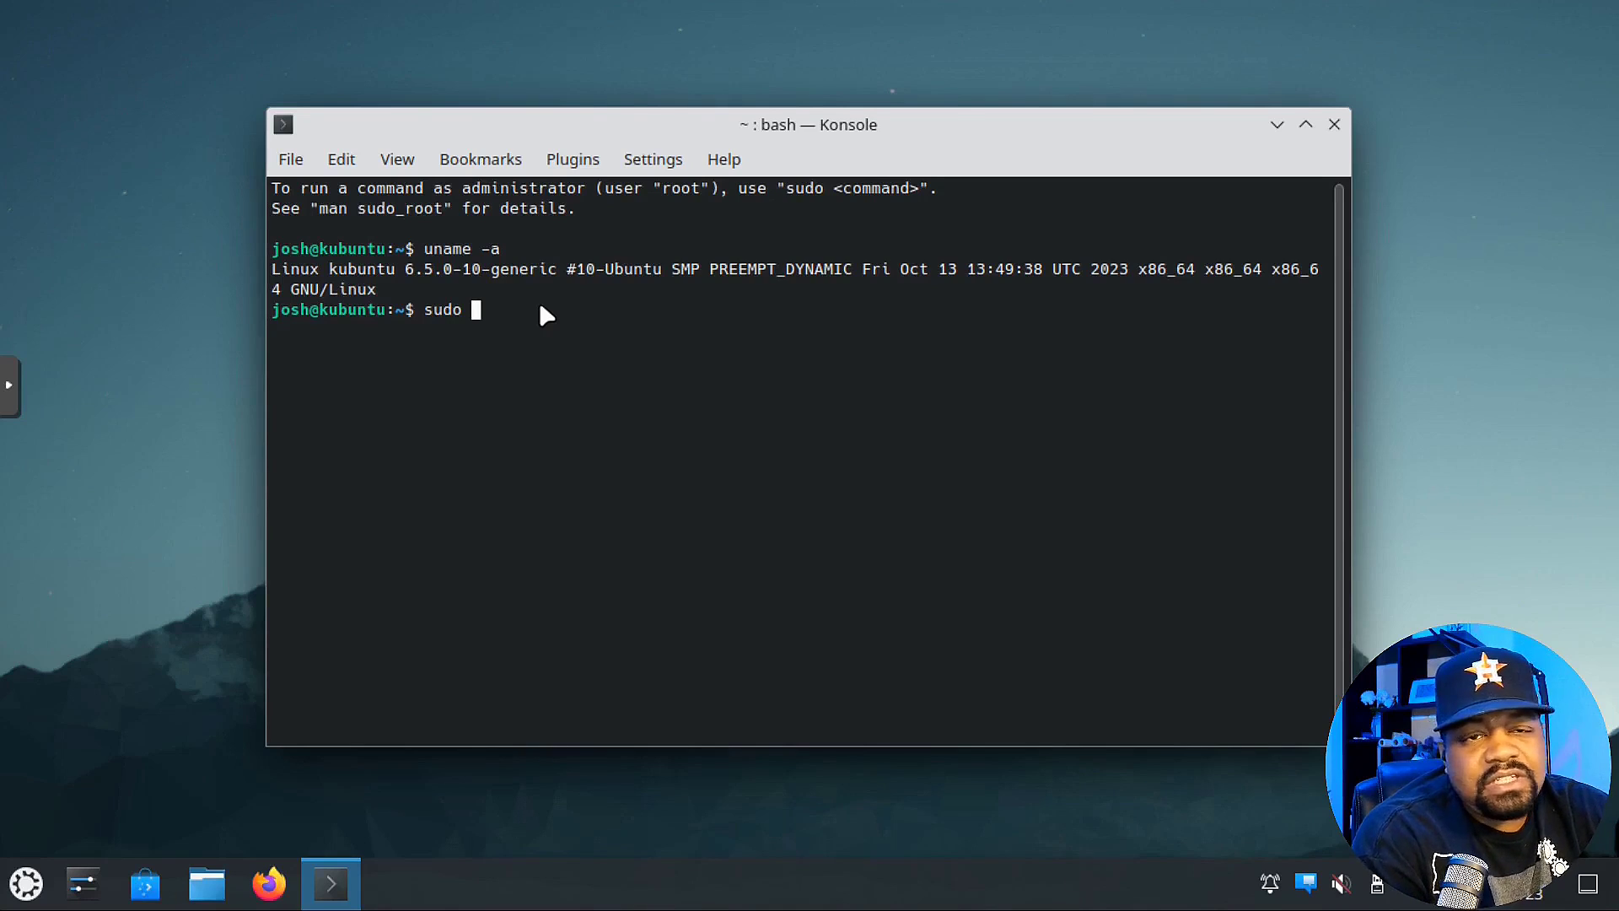
type("apt update")
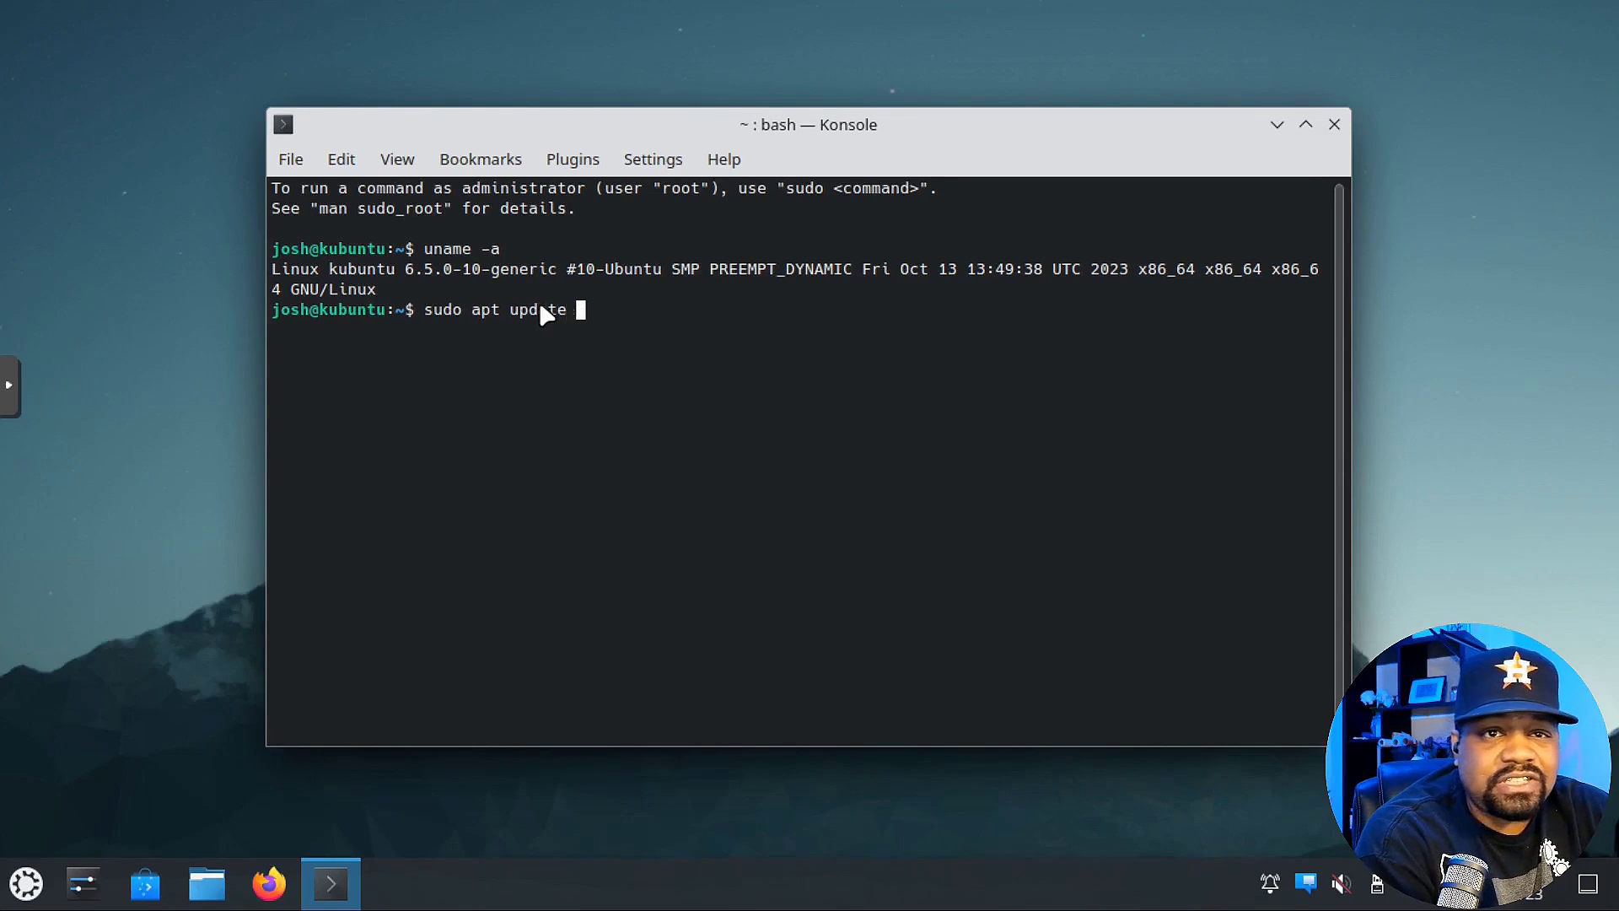
type("&& sudo apt")
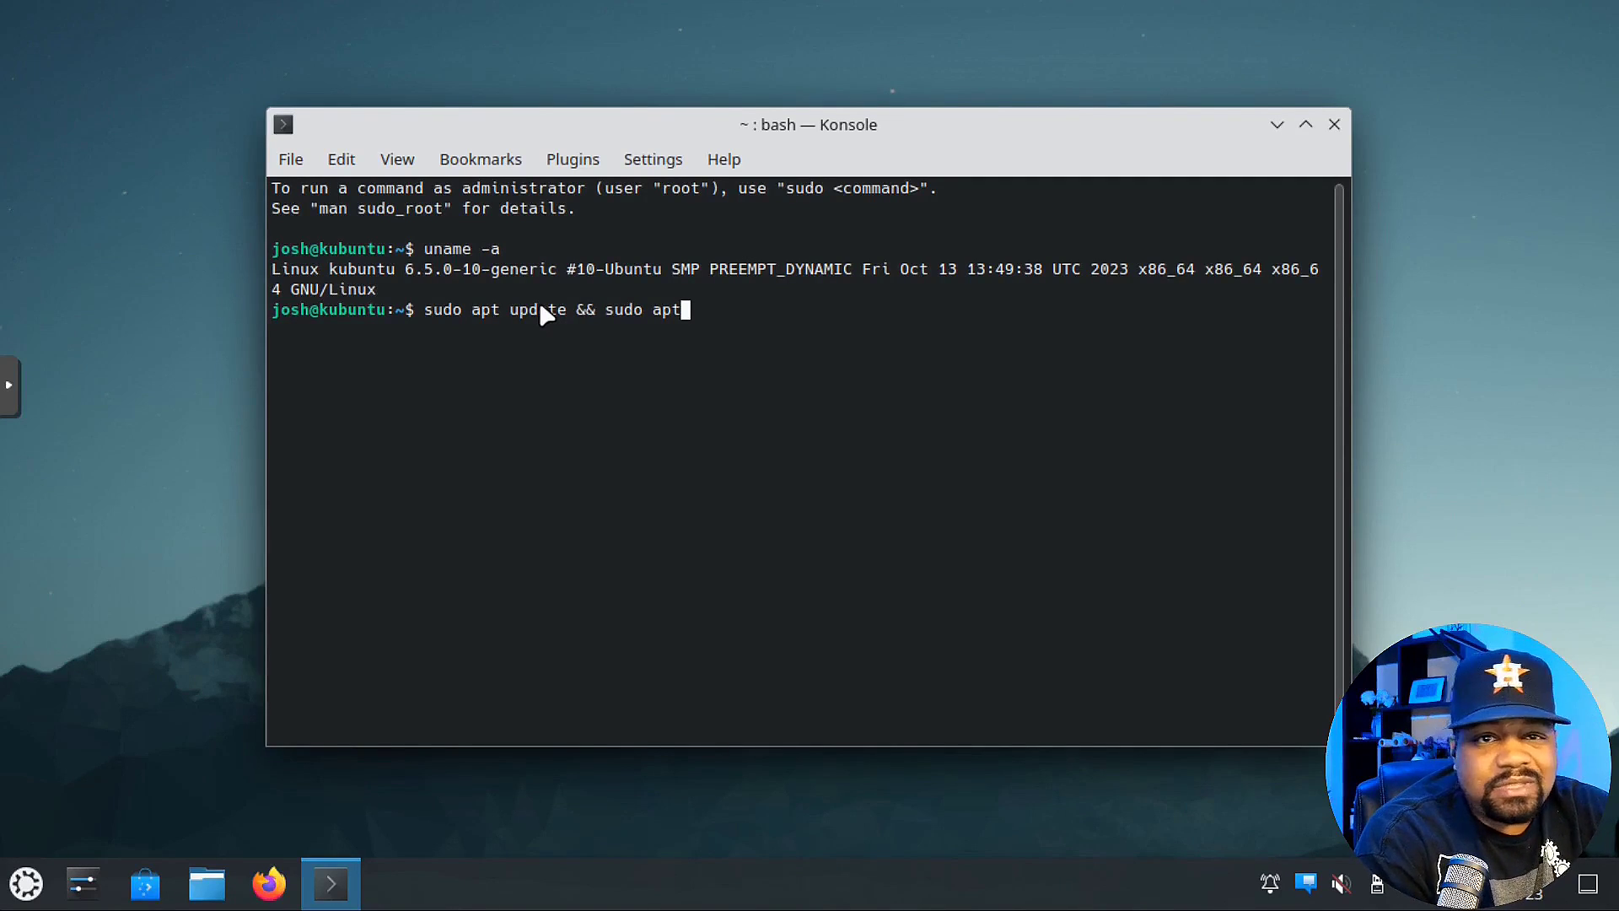
type("upgrad")
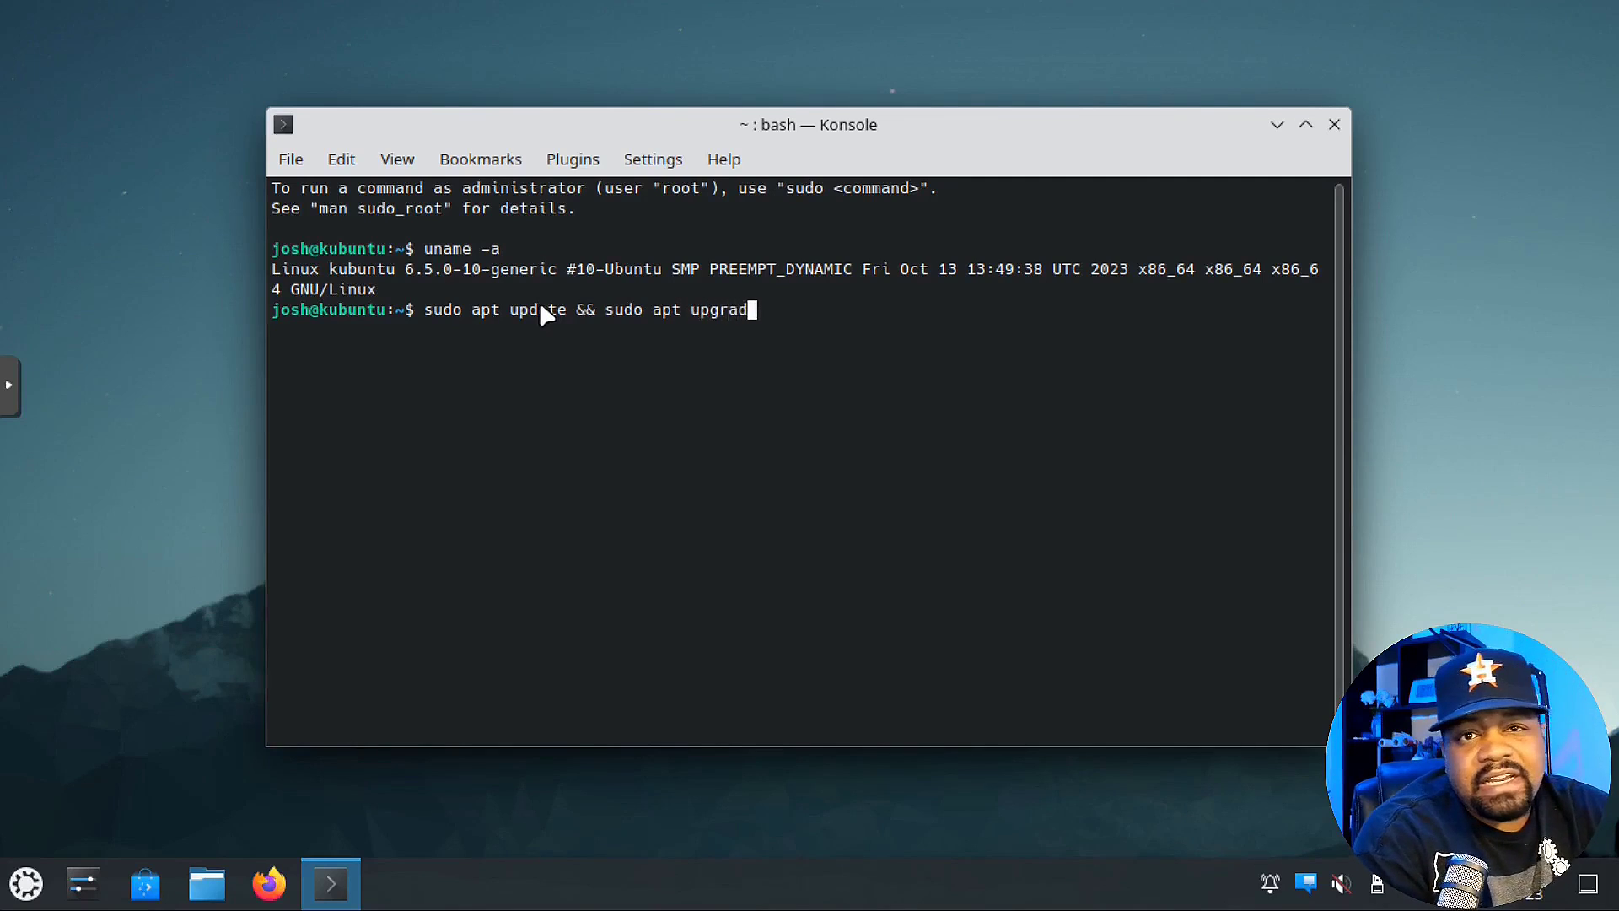
type("e")
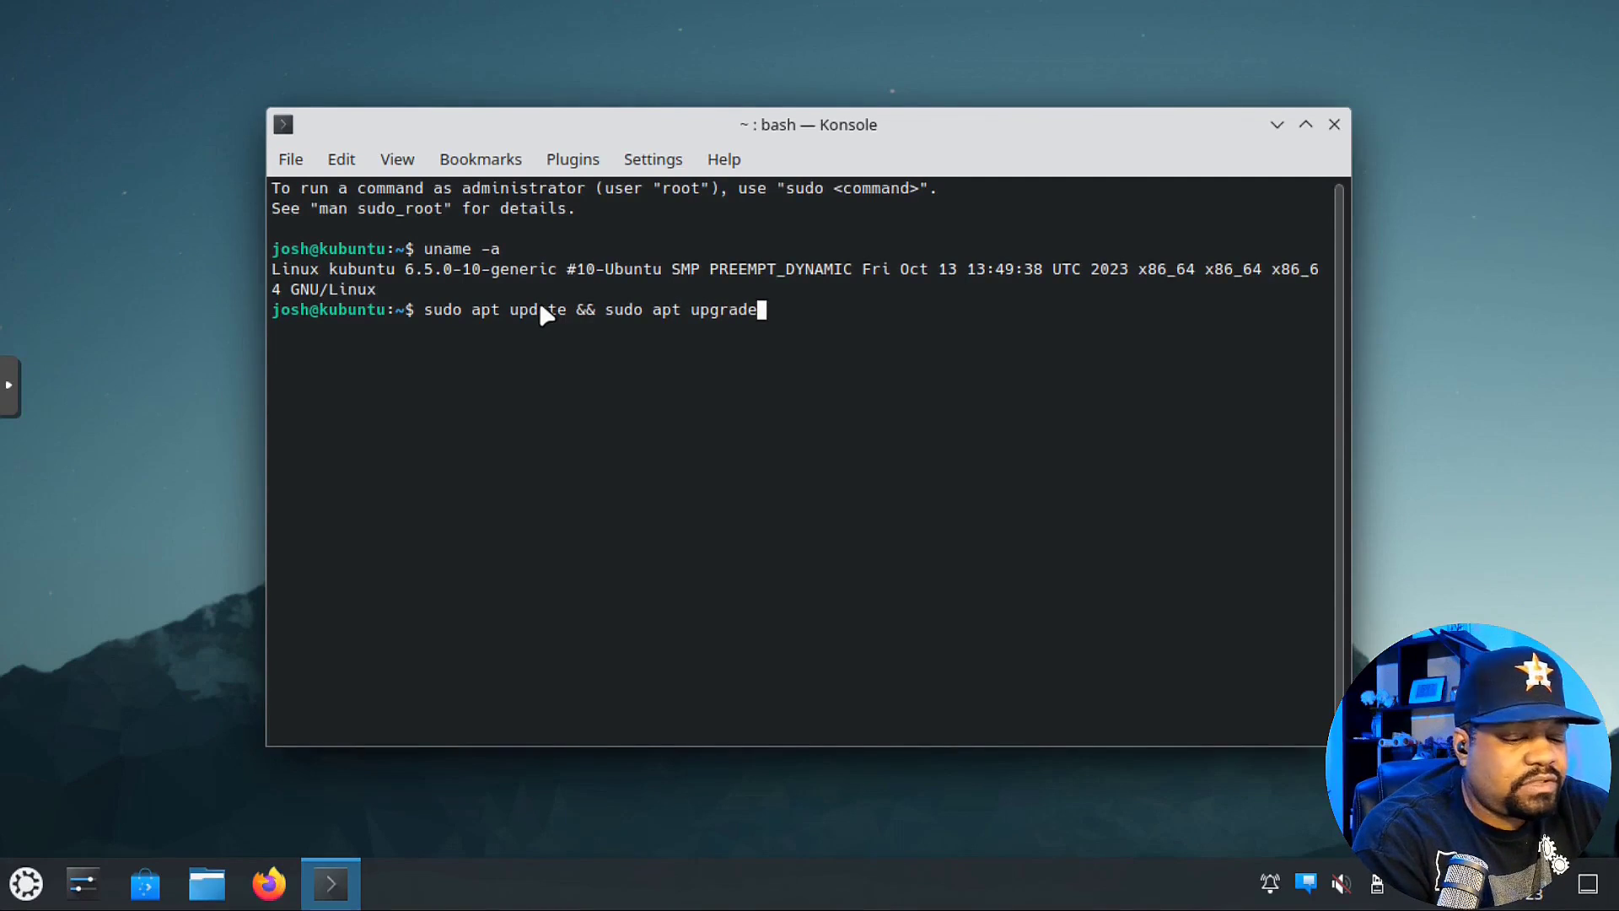
left_click(1334, 124)
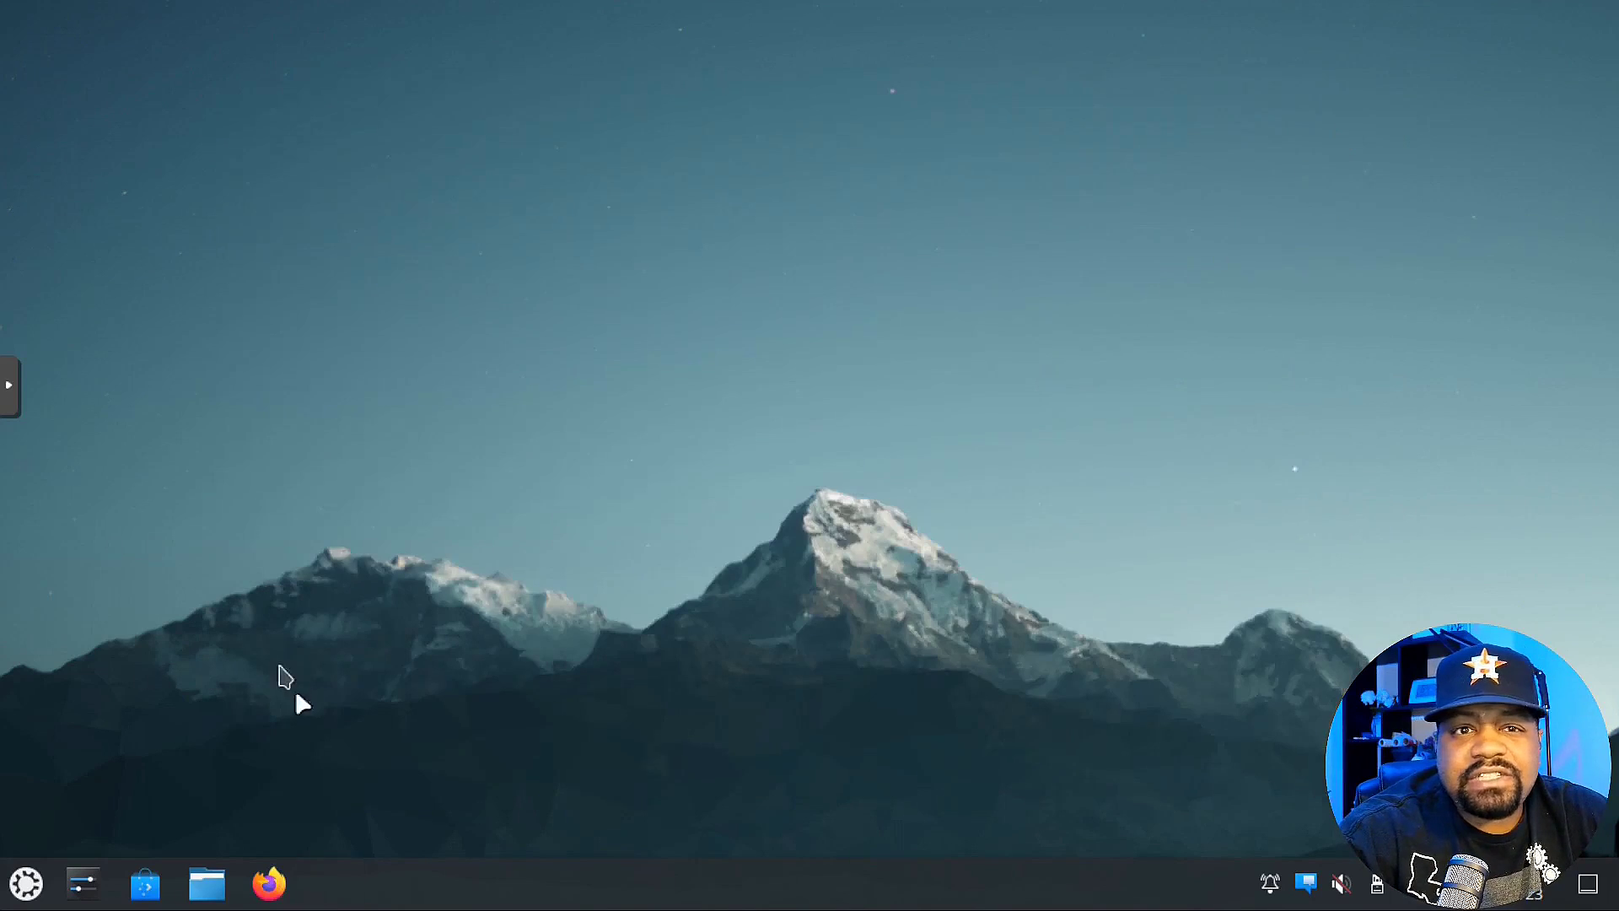
Step: Launch Discover and System Settings, then show Discover's Updates page listing 32 updates
left_click(152, 890)
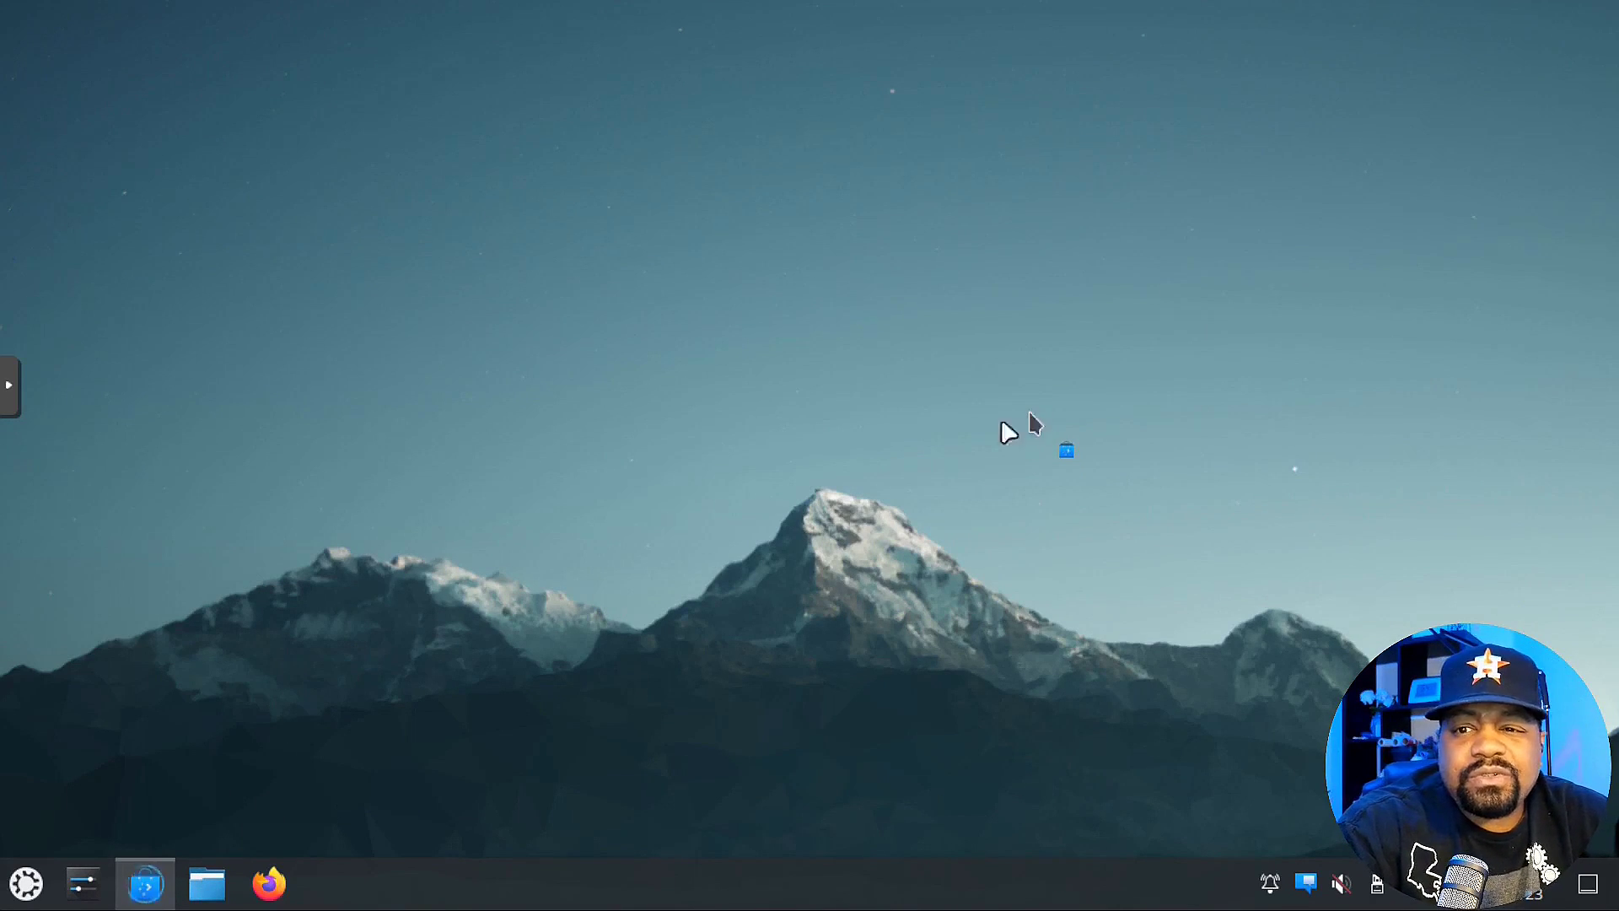
left_click(81, 884)
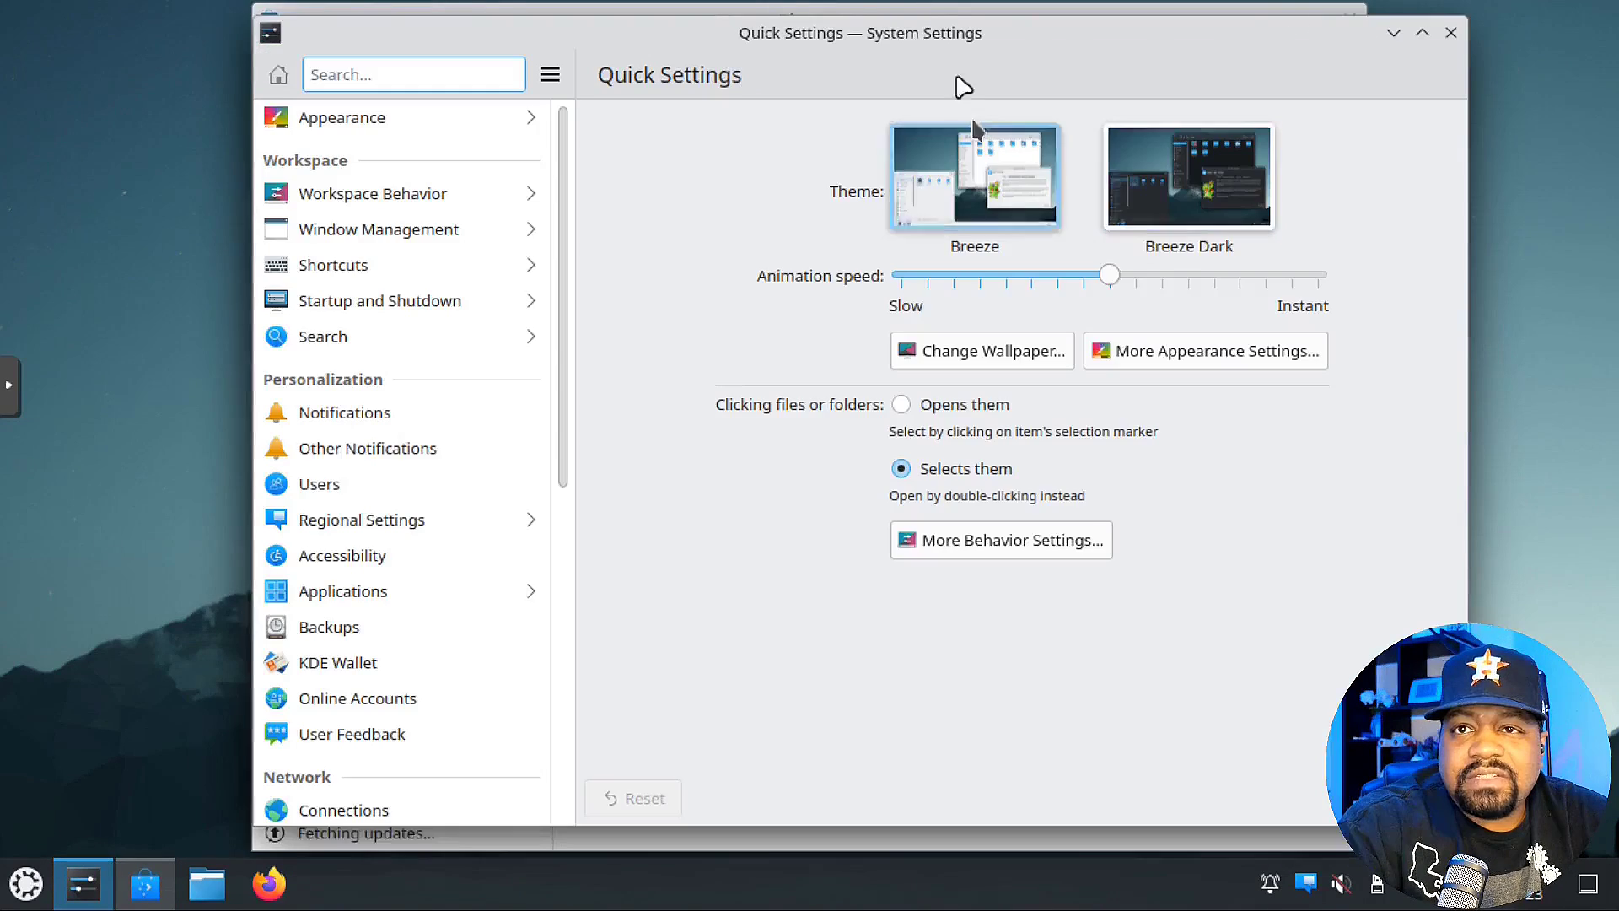
left_click(932, 10)
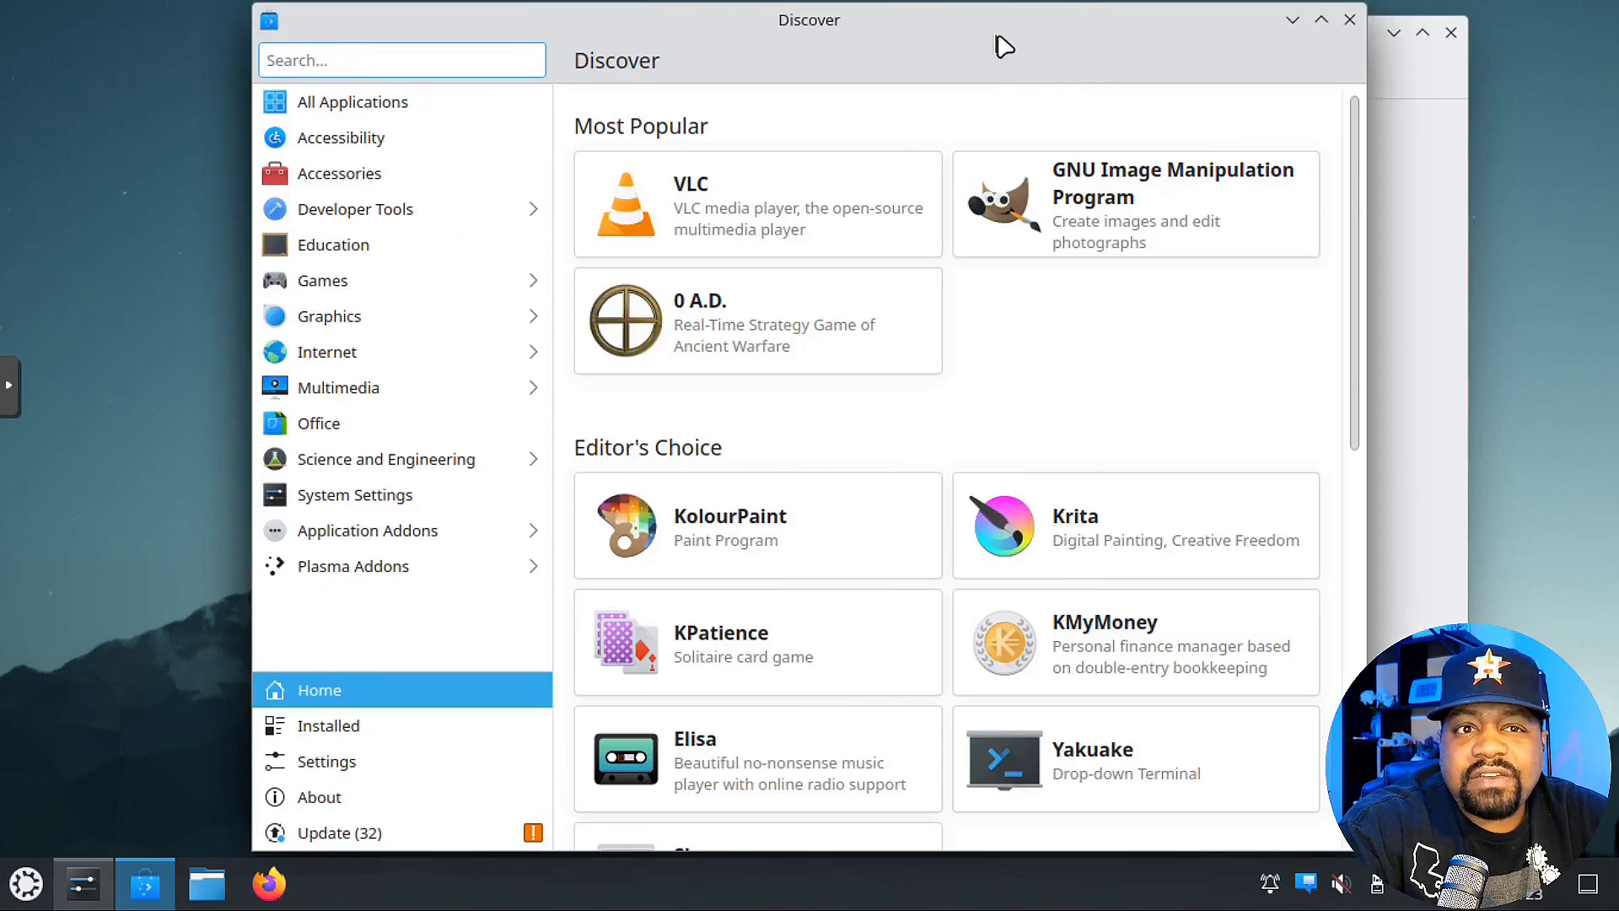
double_click(997, 38)
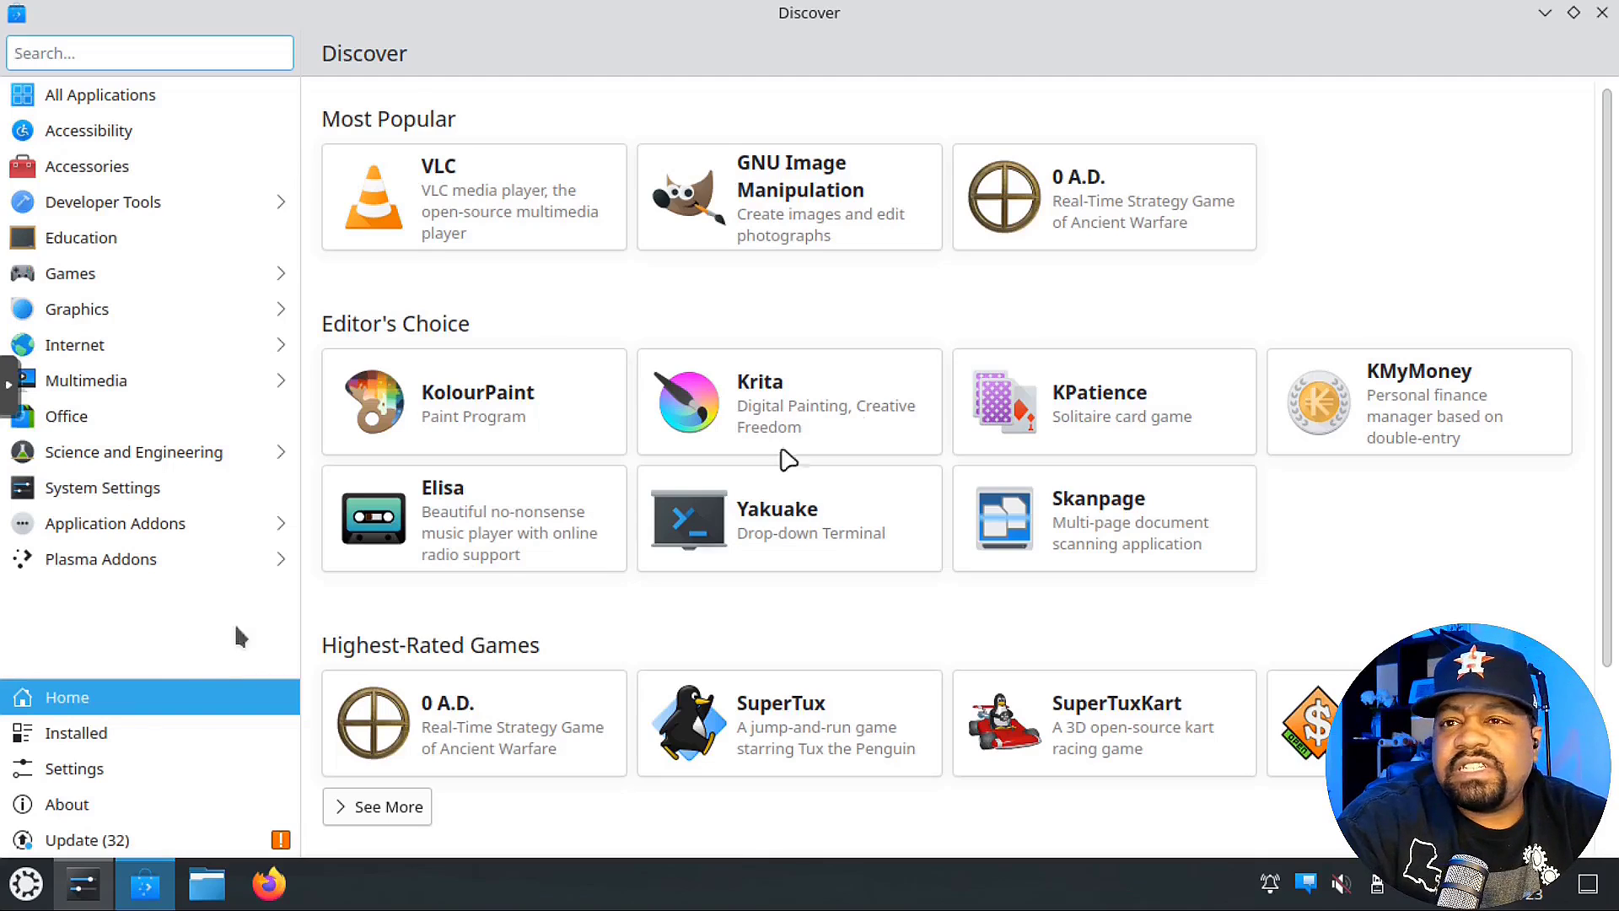
left_click(1574, 11)
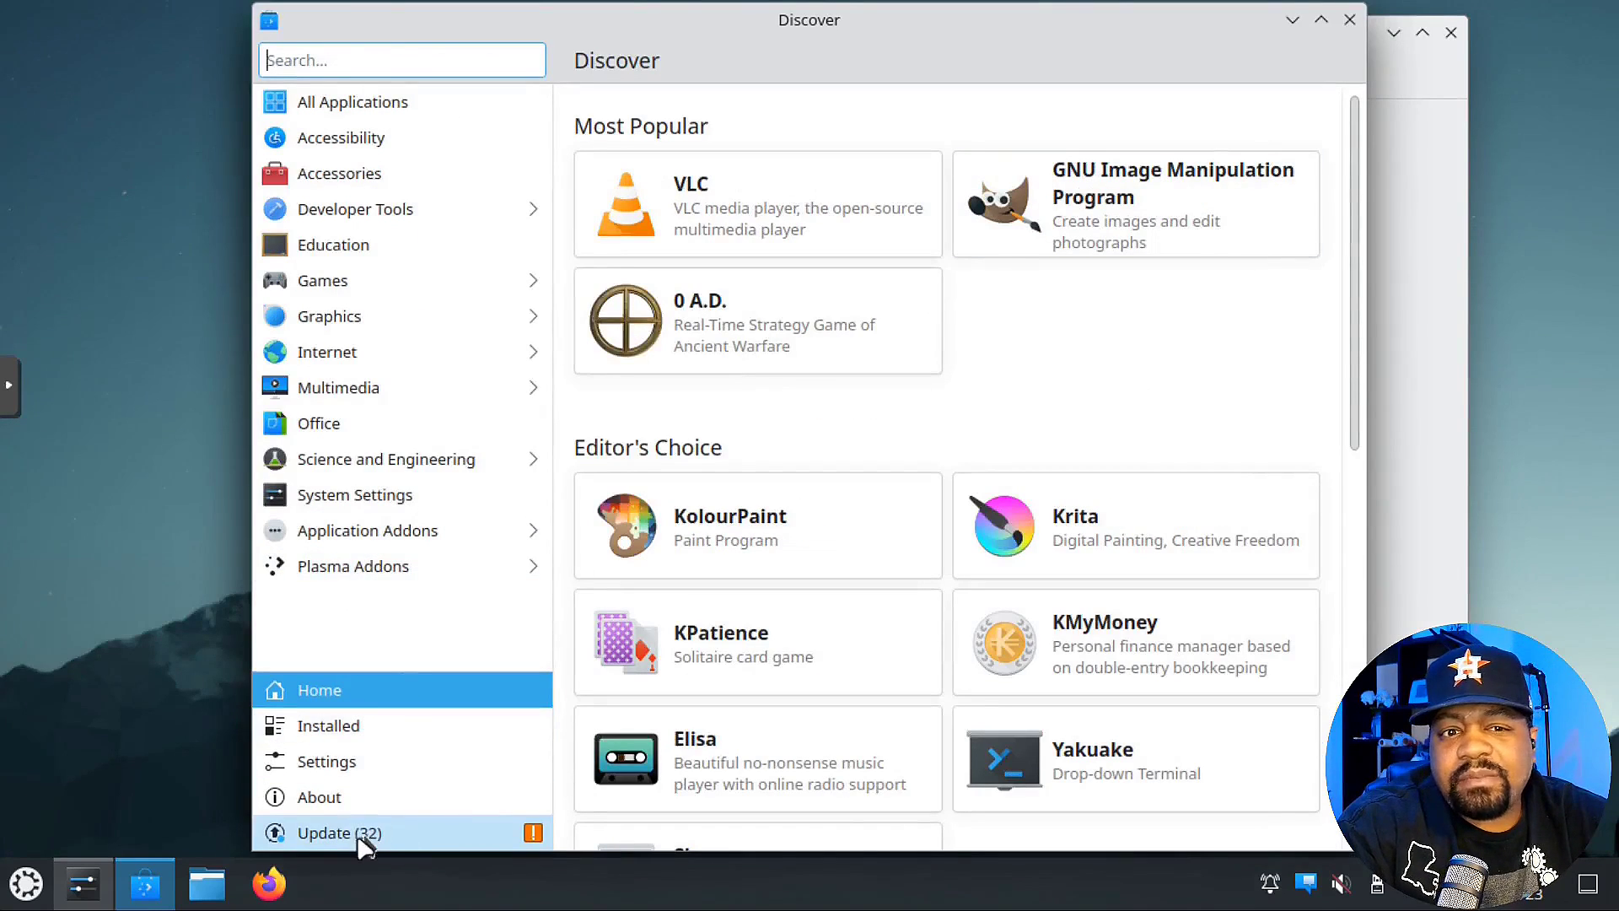
key("alt+u")
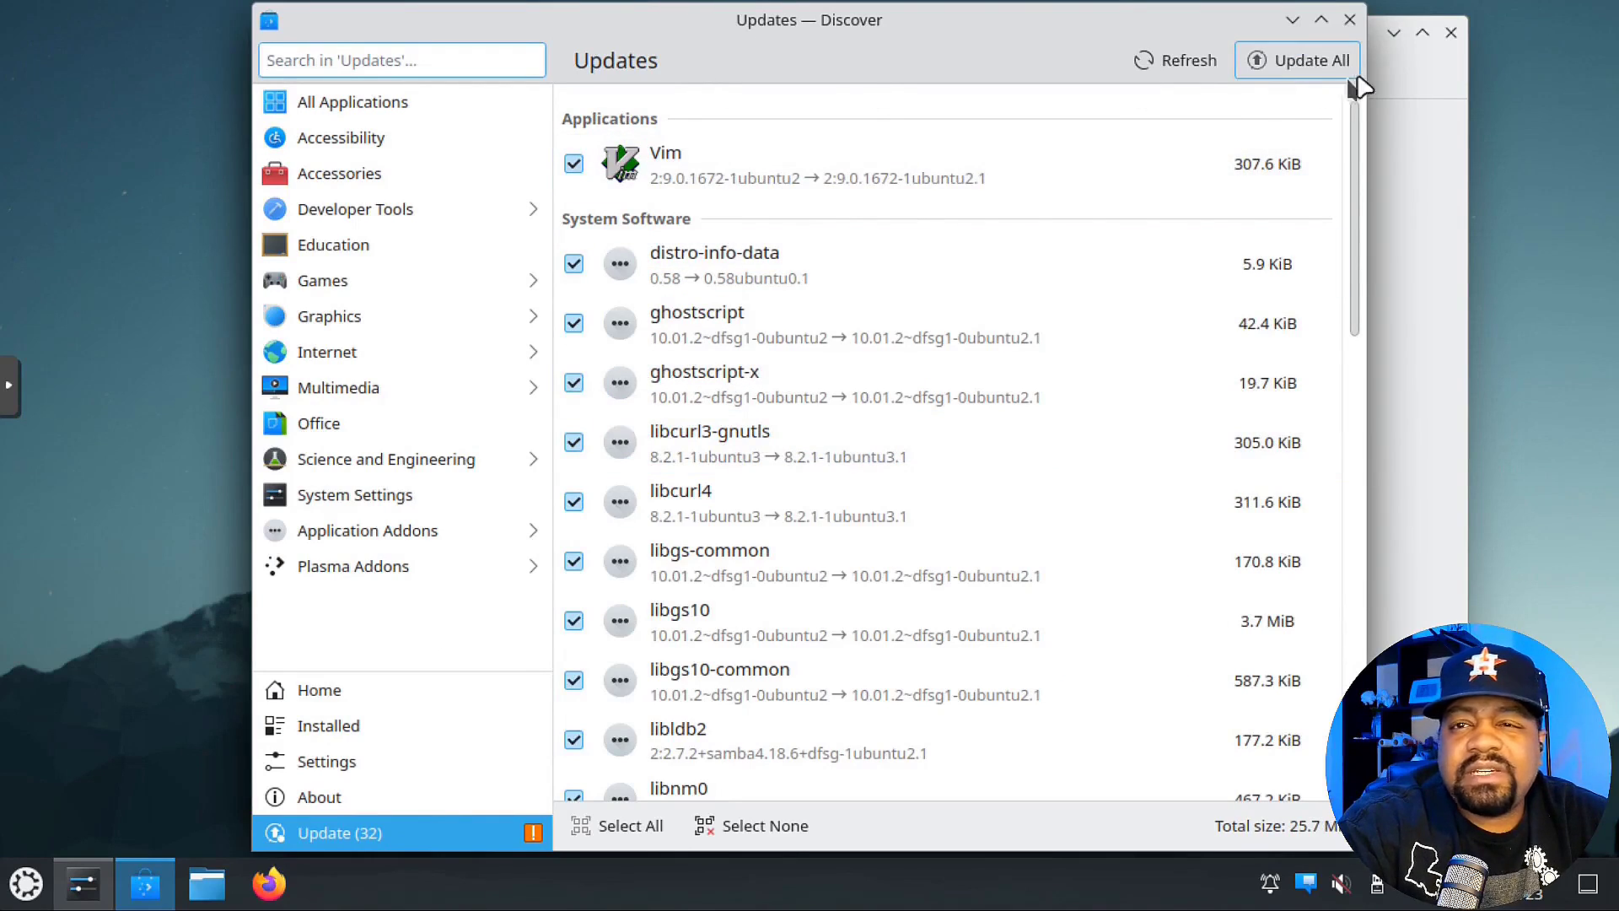
Step: Refresh the update list and install all 32 updates, authenticating with the password
left_click(1194, 67)
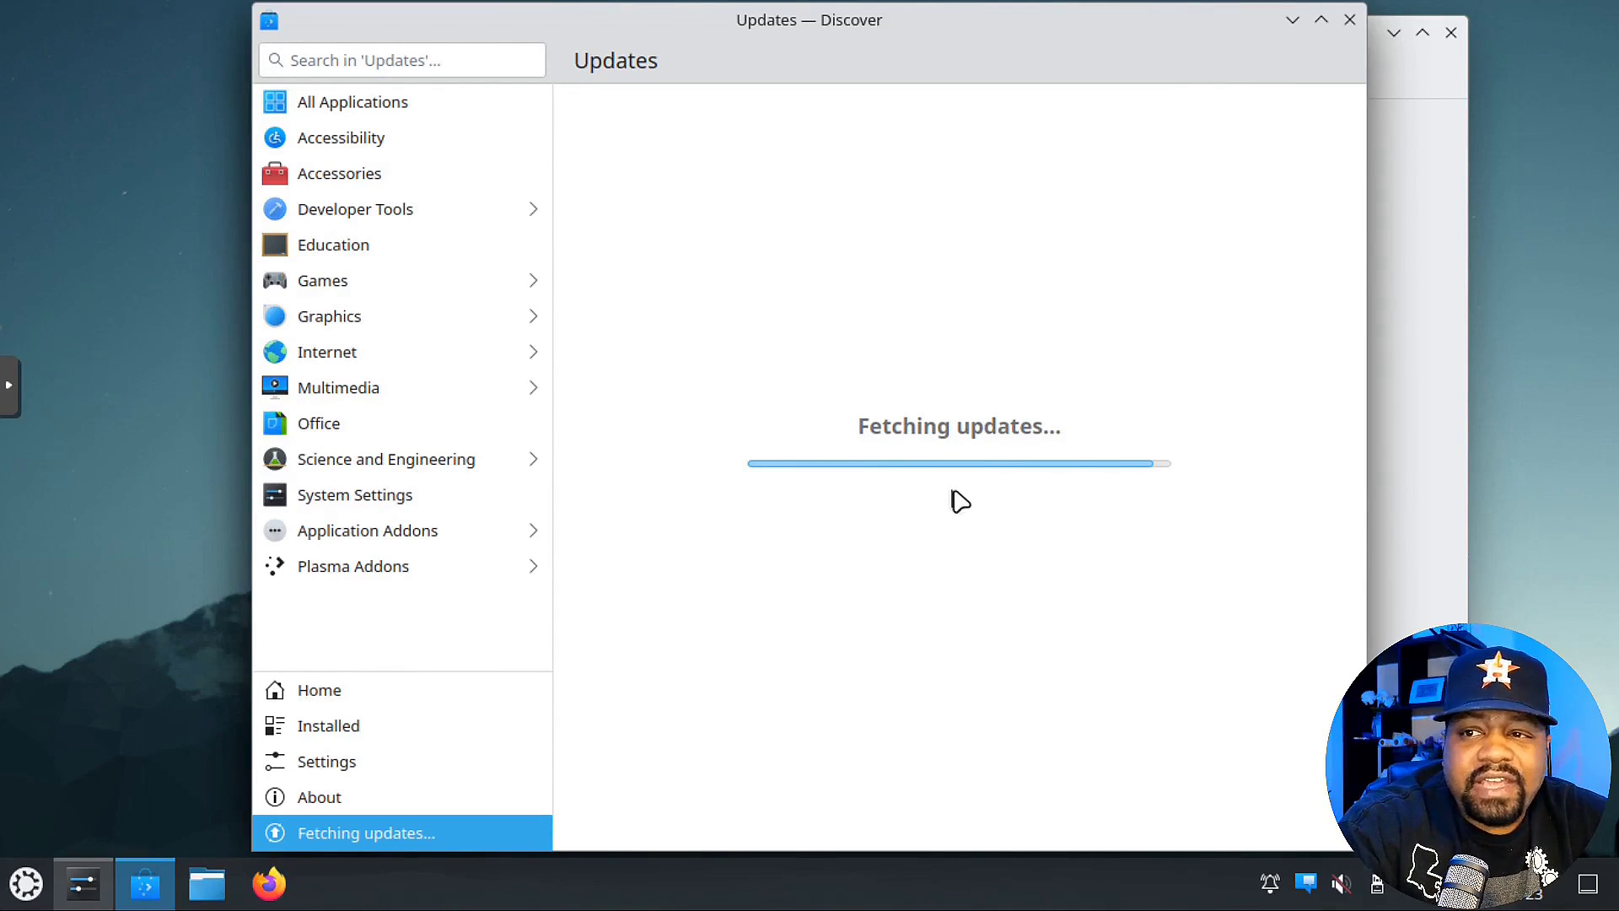
left_click(1290, 60)
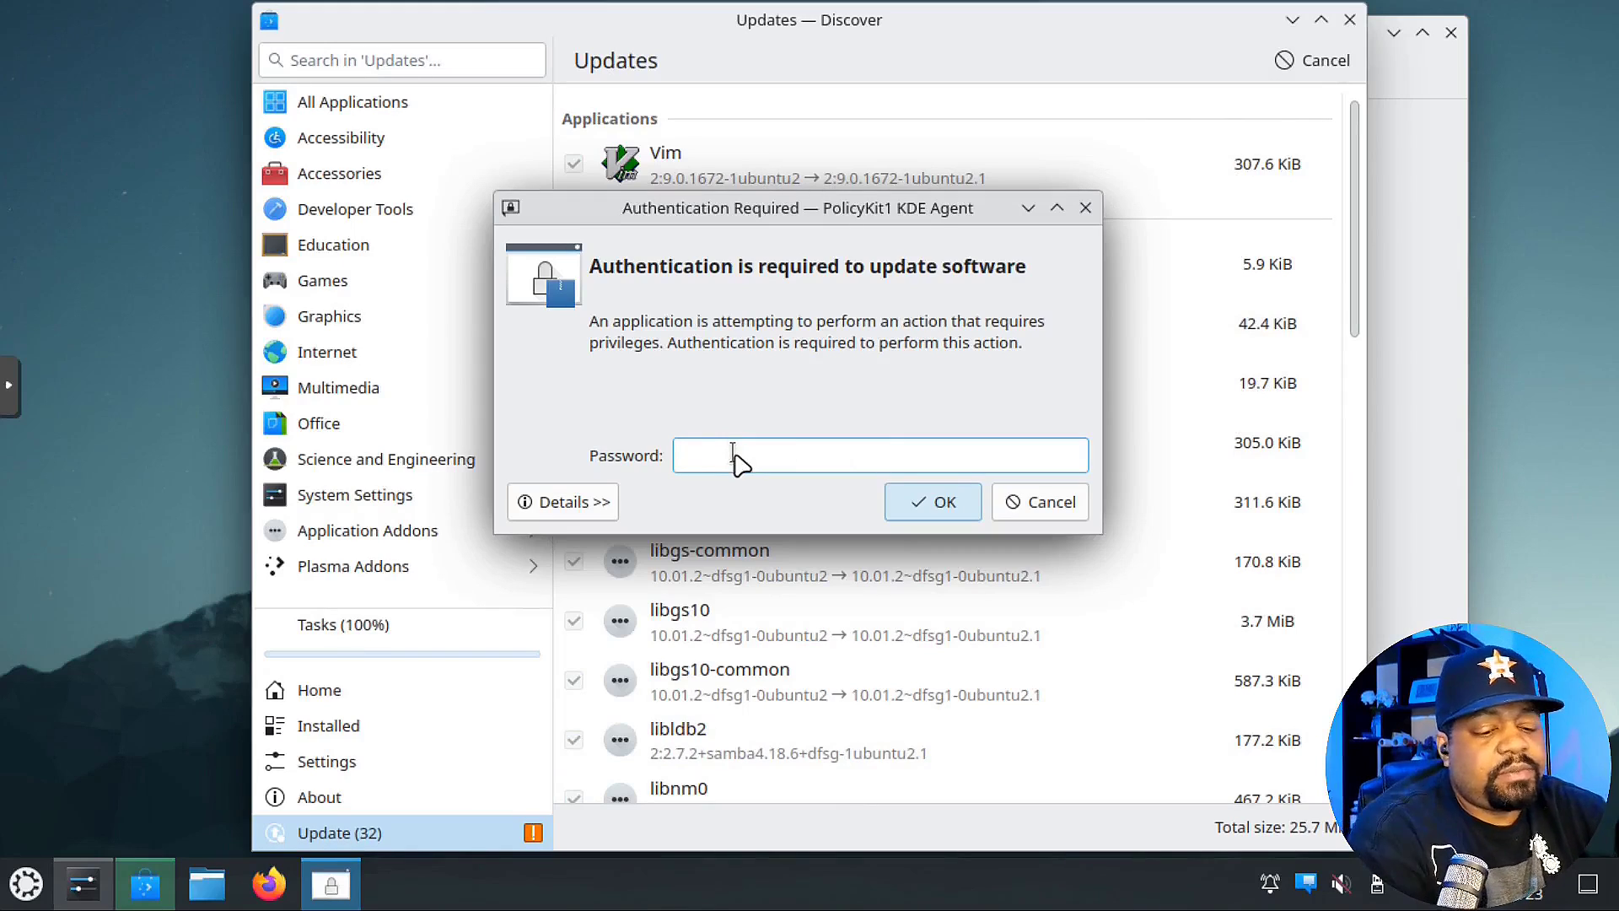
type("**********")
key("Return")
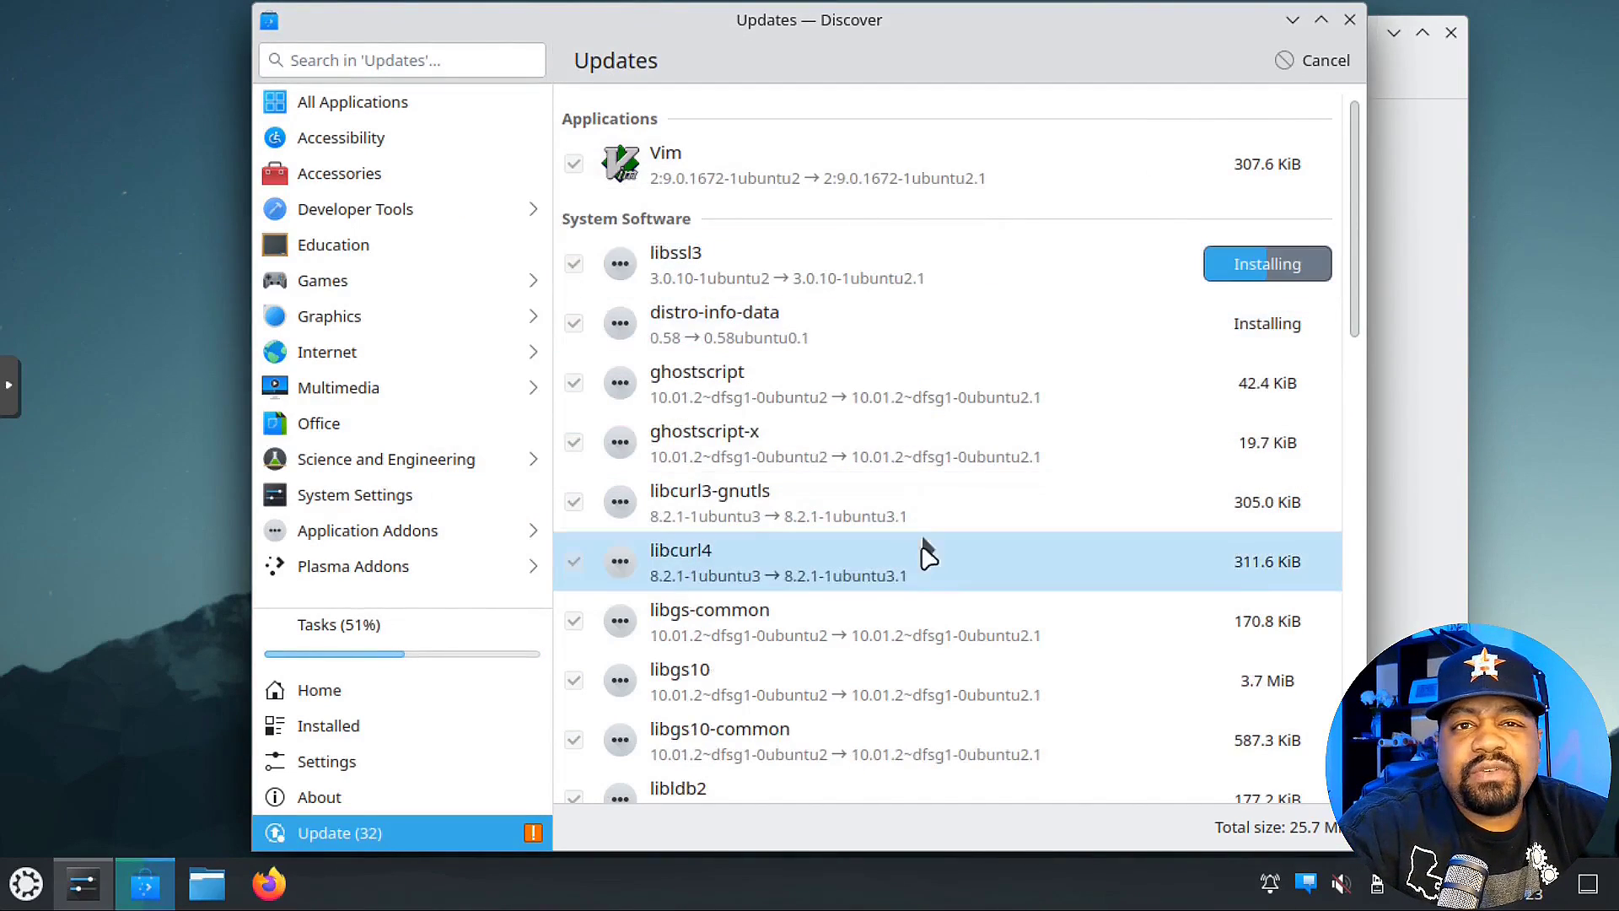
Step: Bring the System Settings window forward, showing its Quick Settings page
scroll(894, 540, "down", 10)
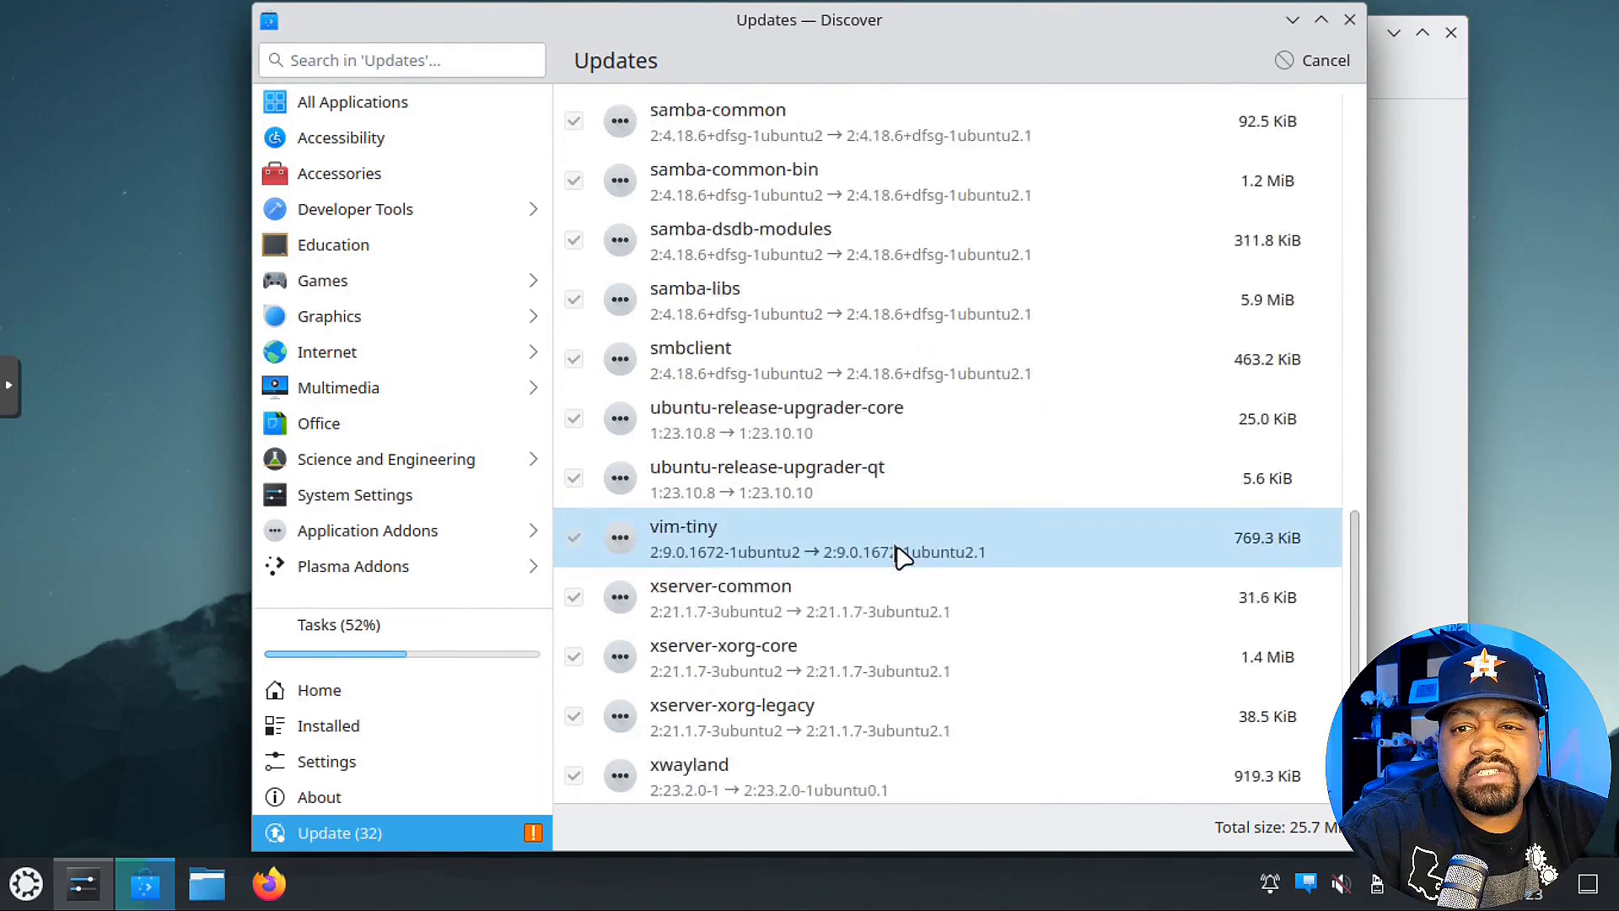
scroll(897, 553, "up", 10)
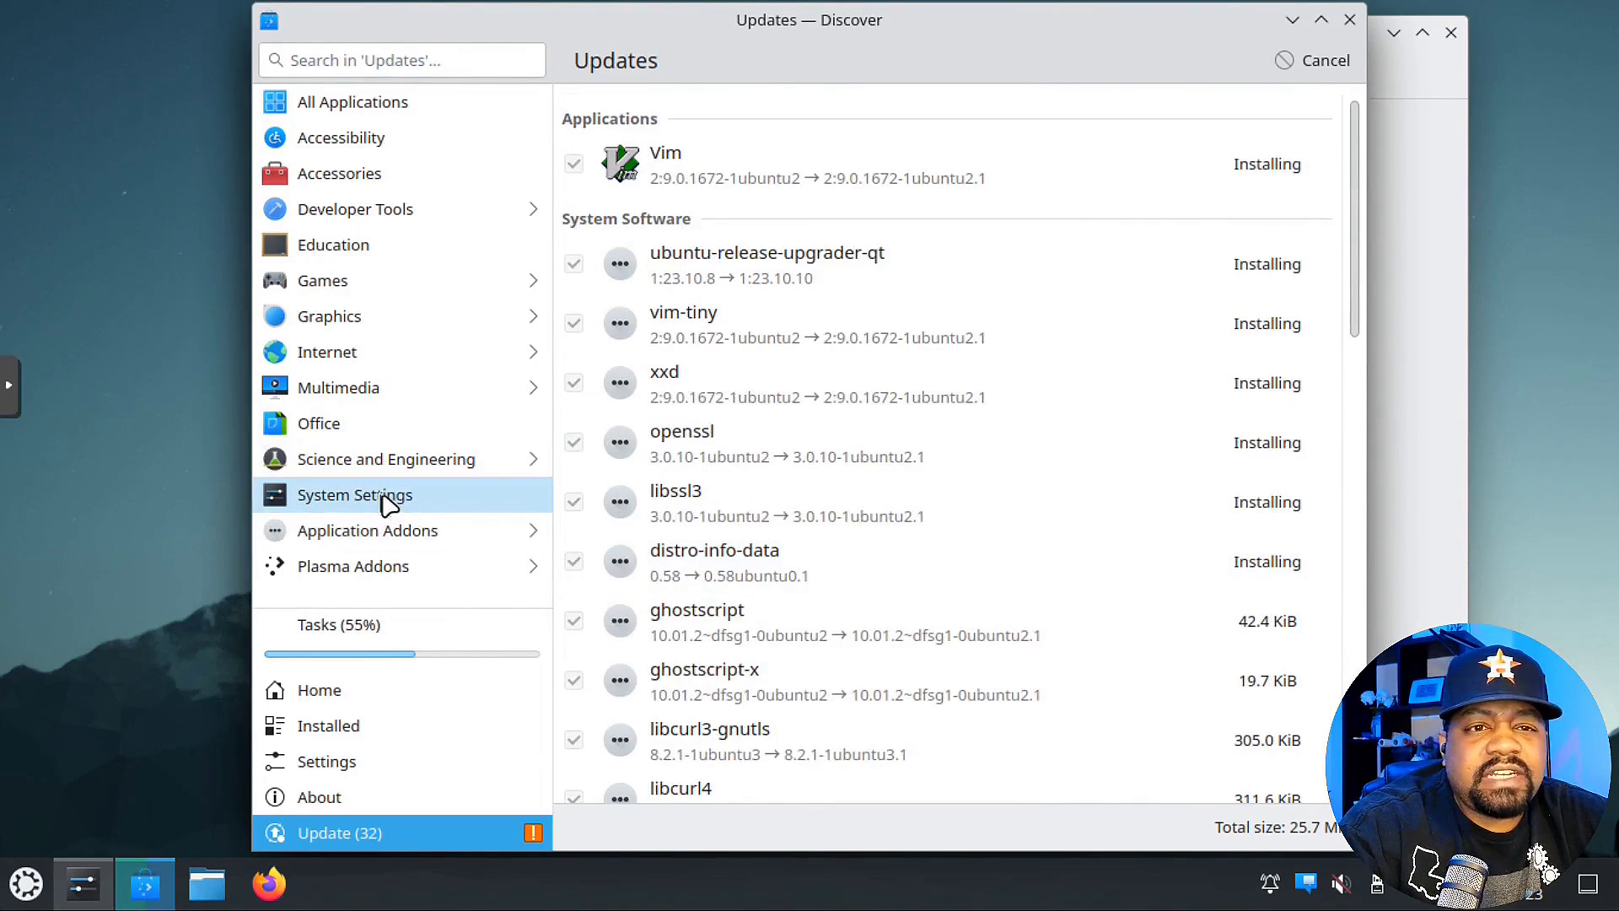
left_click(1415, 265)
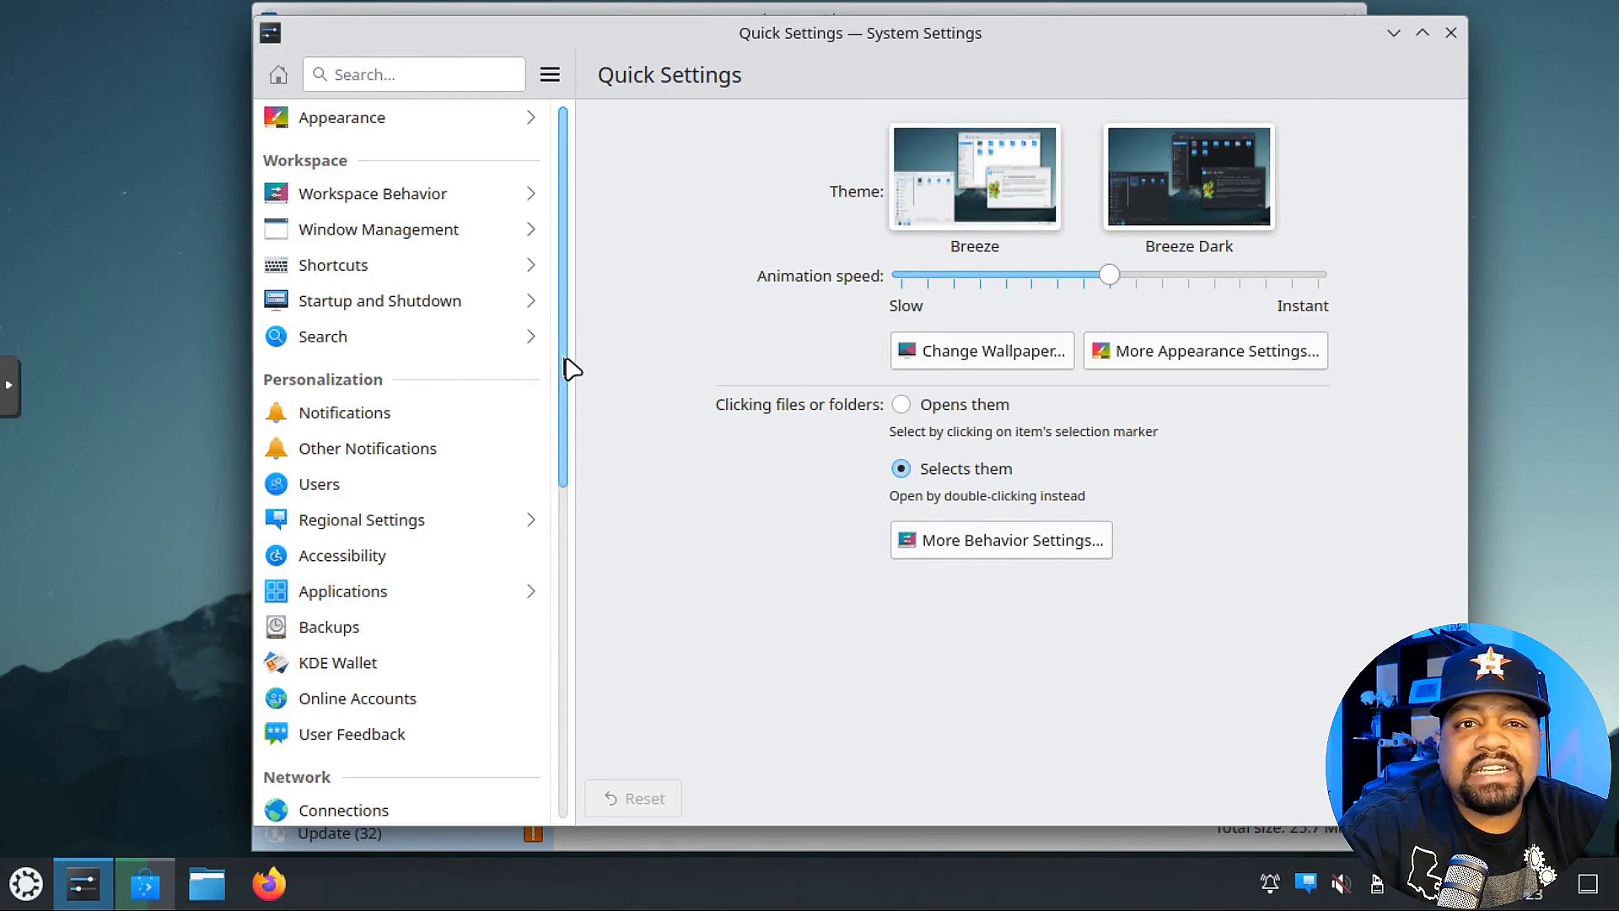
Step: Apply the Breeze Dark theme in Quick Settings and move the settings window up and left
key("ctrl+f")
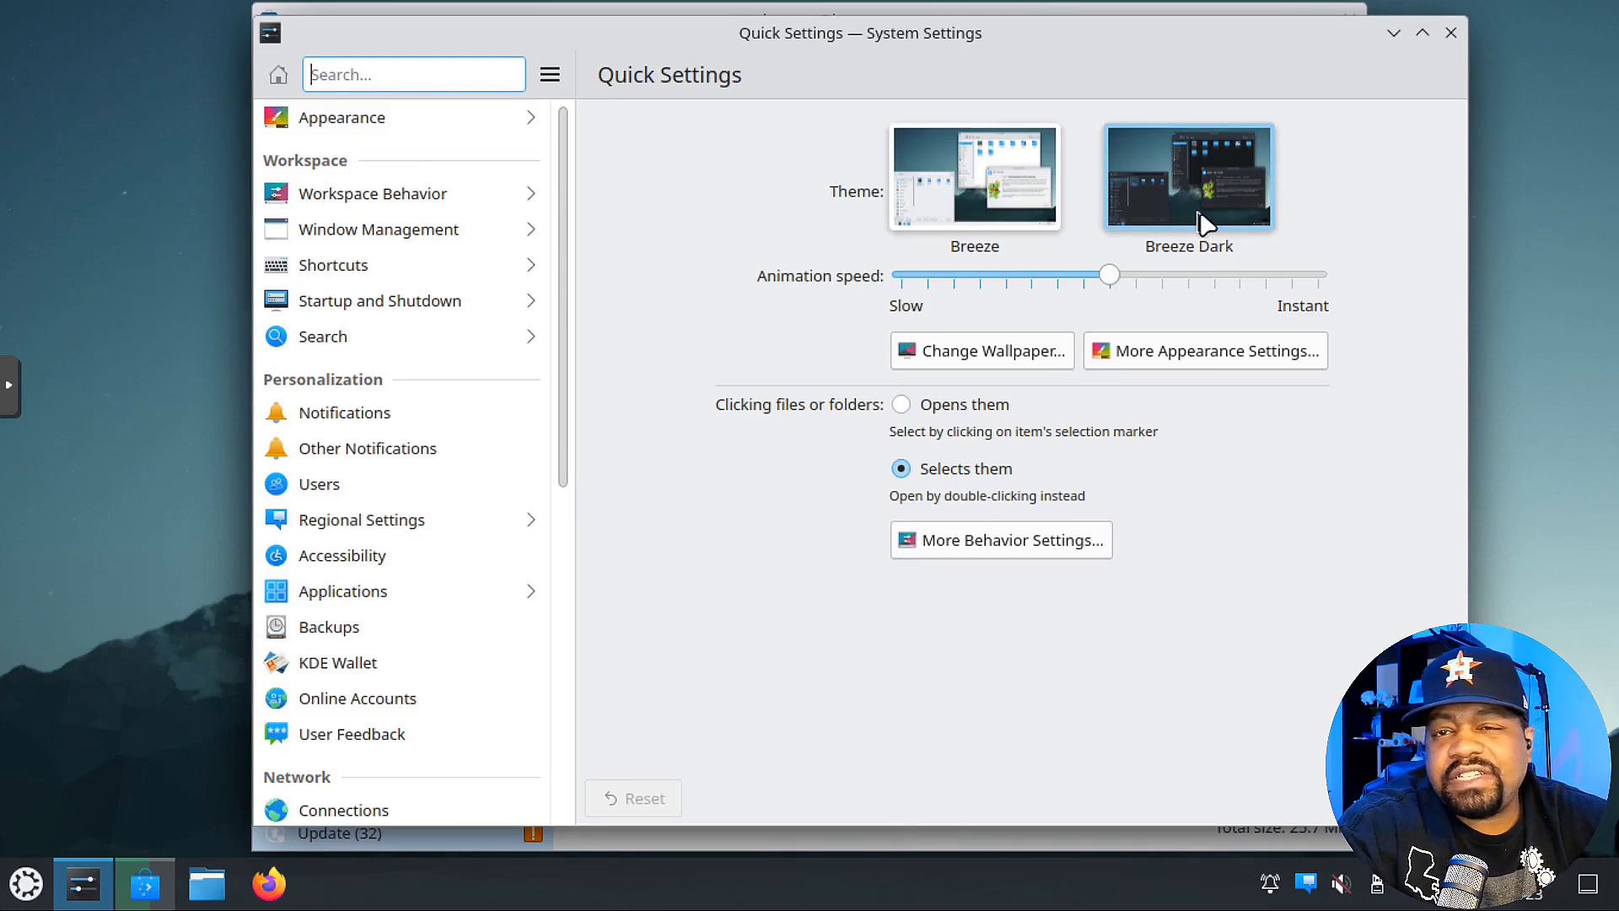
left_click(1202, 179)
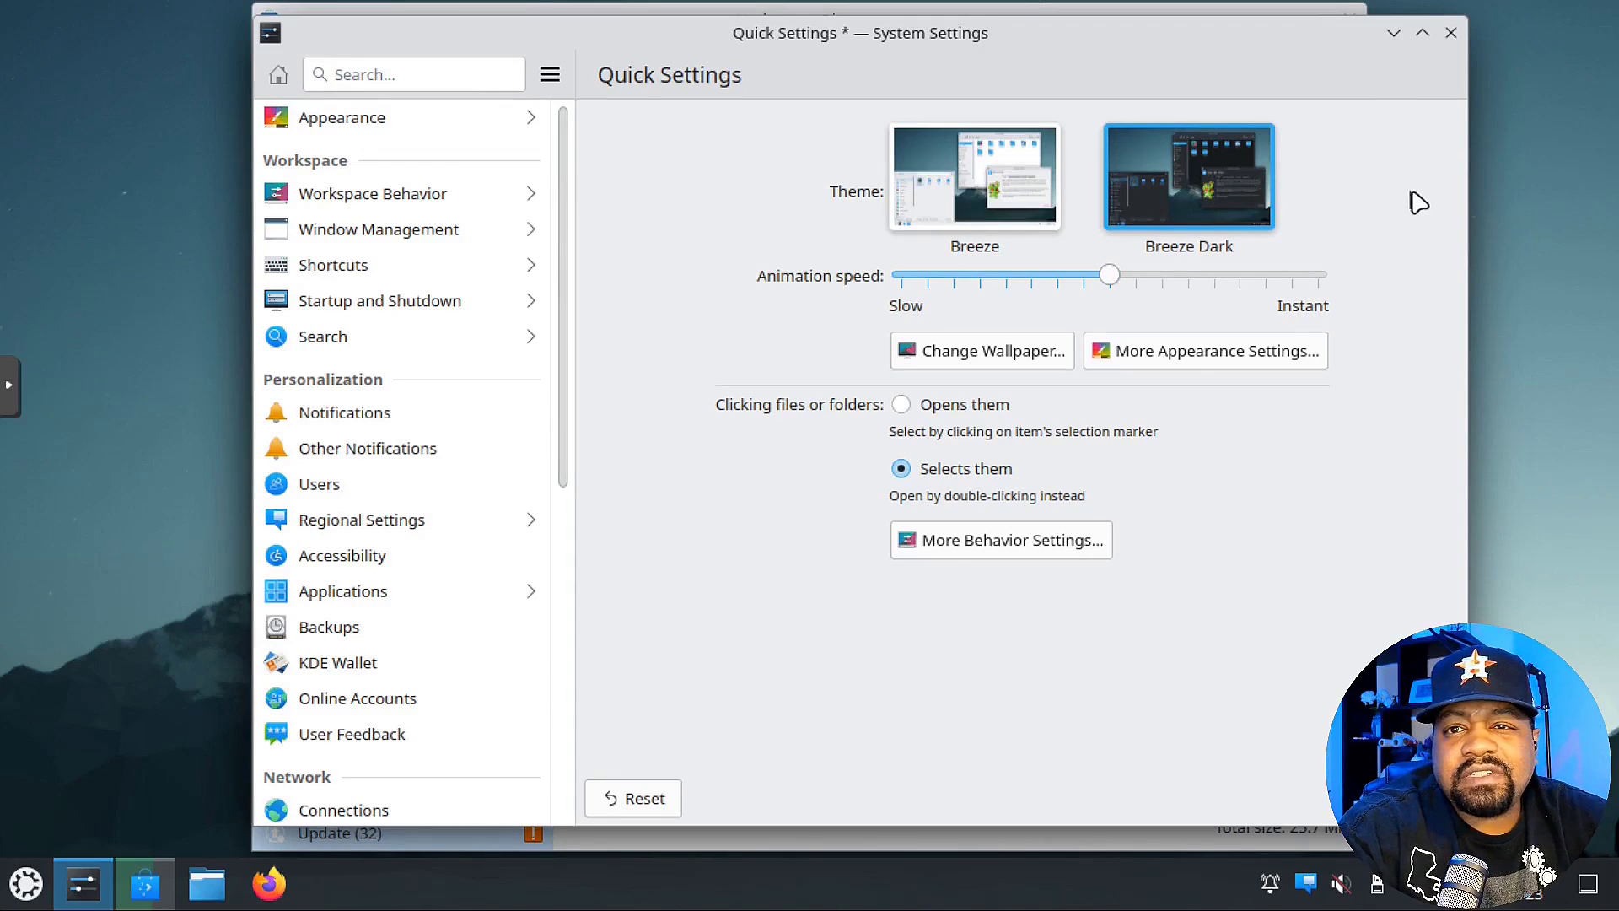
key("ctrl+s")
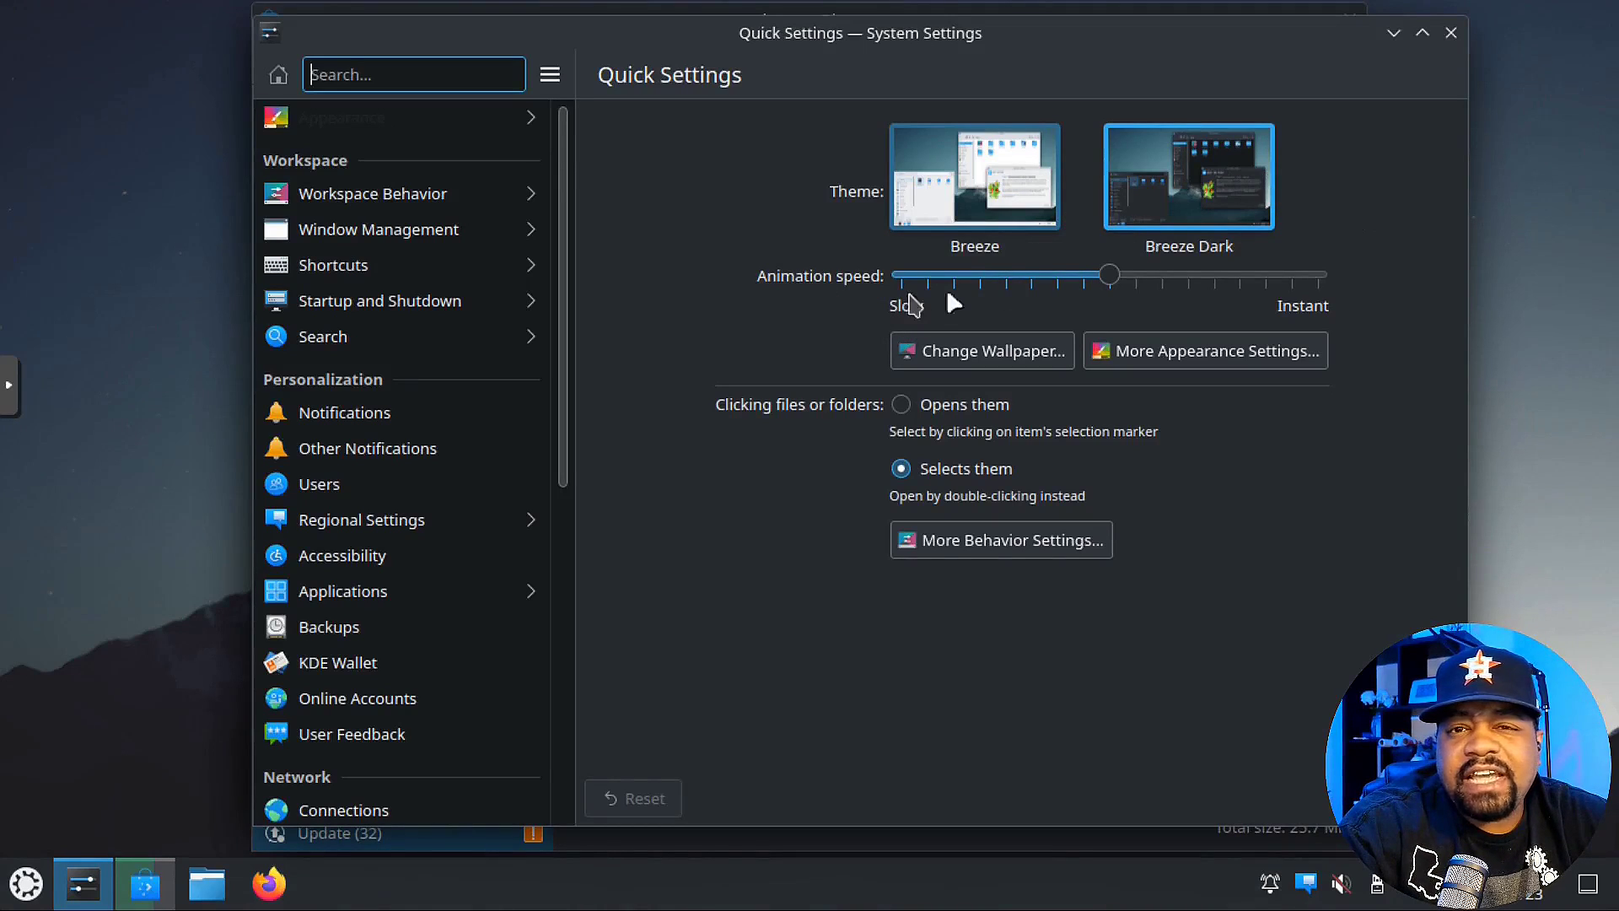
left_click(1393, 33)
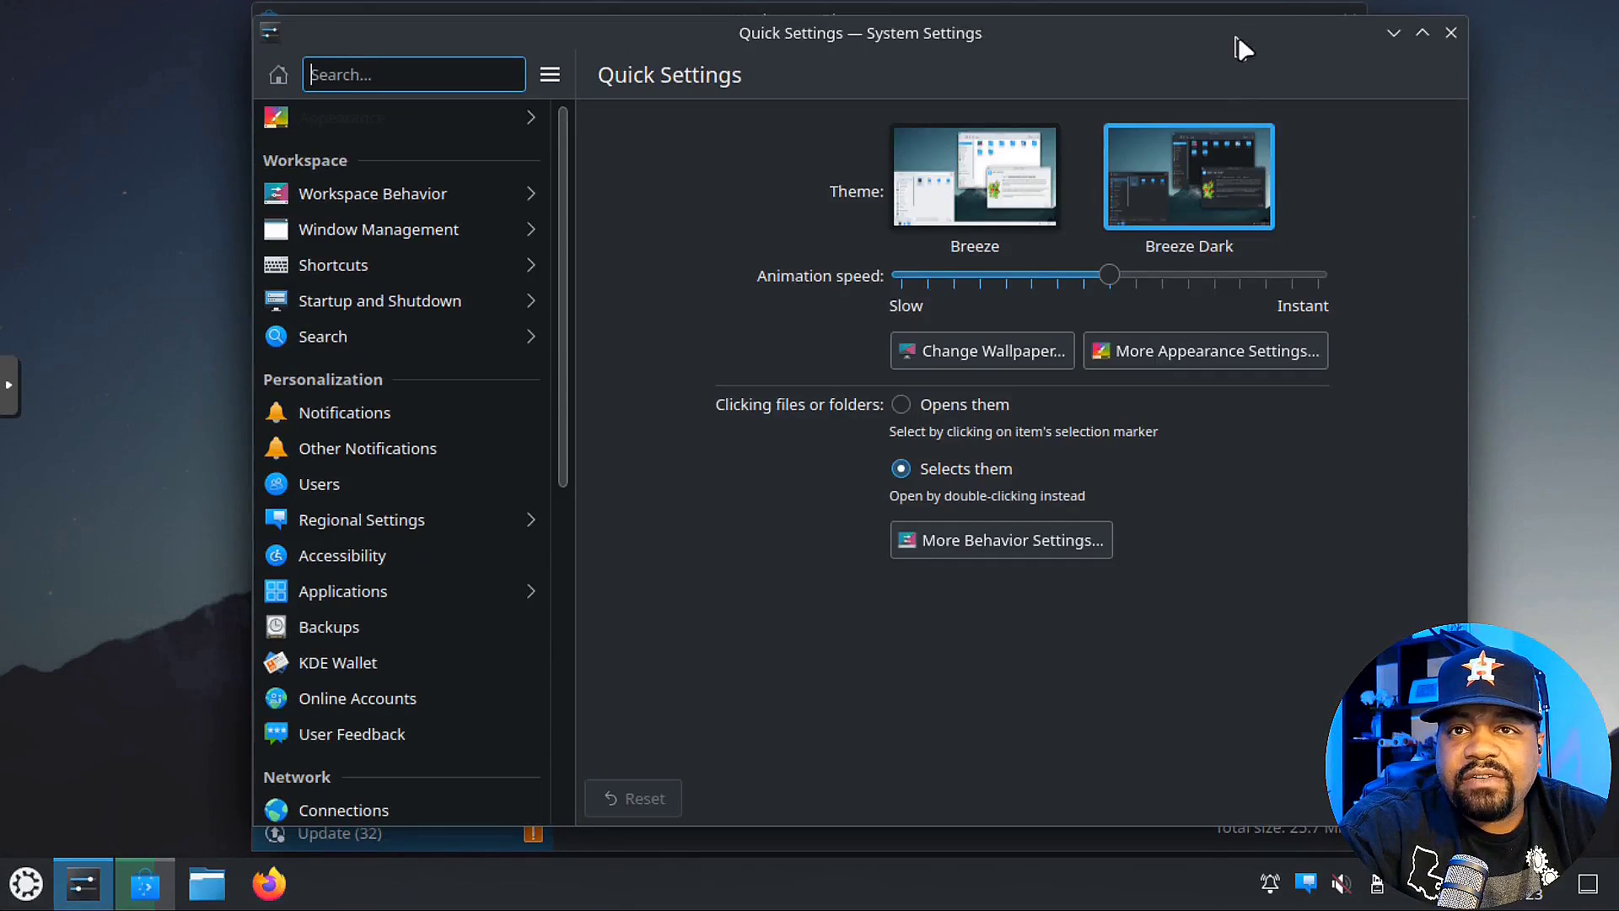
left_click_drag(1235, 39, 1192, 56)
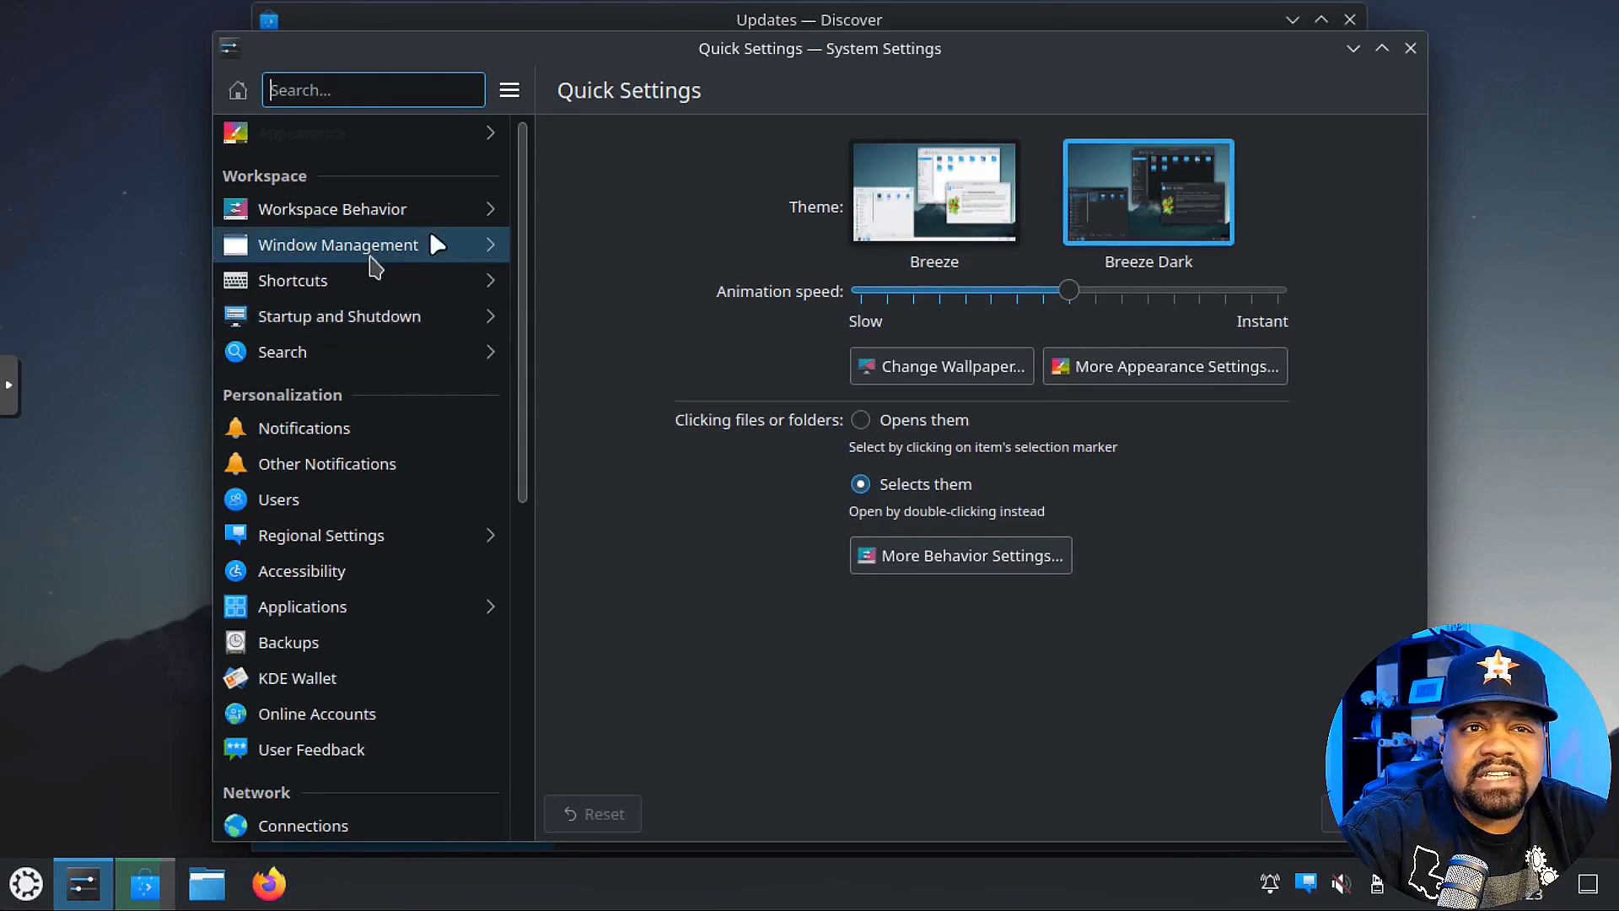
Step: Look through the Workspace Behavior and Window Management settings, returning to the category list each time
left_click(409, 211)
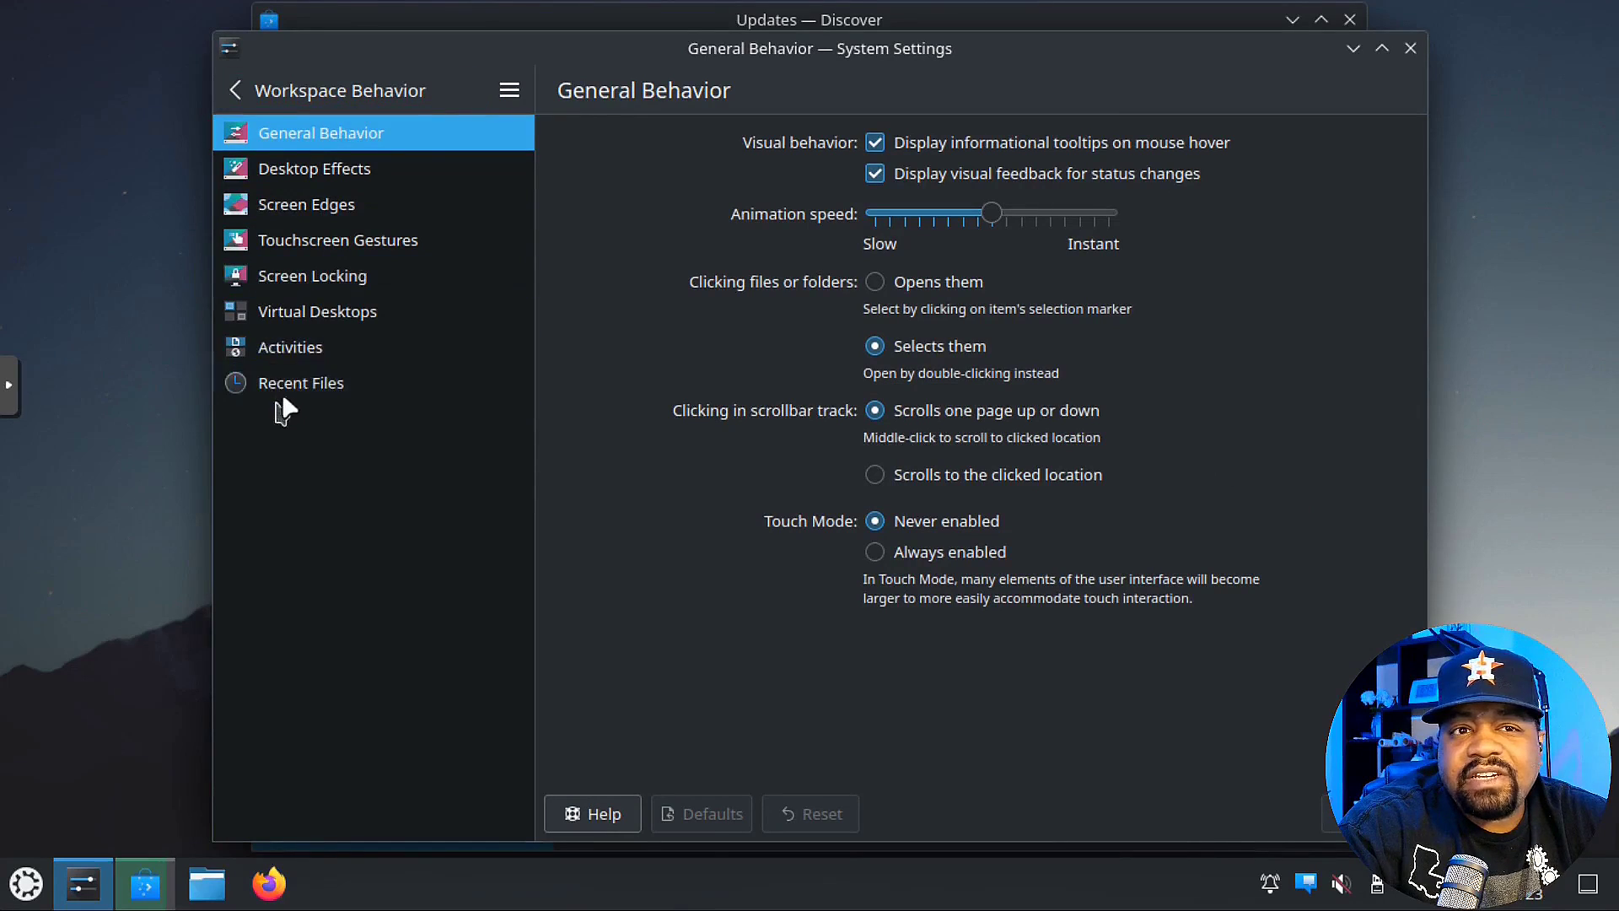
left_click(238, 90)
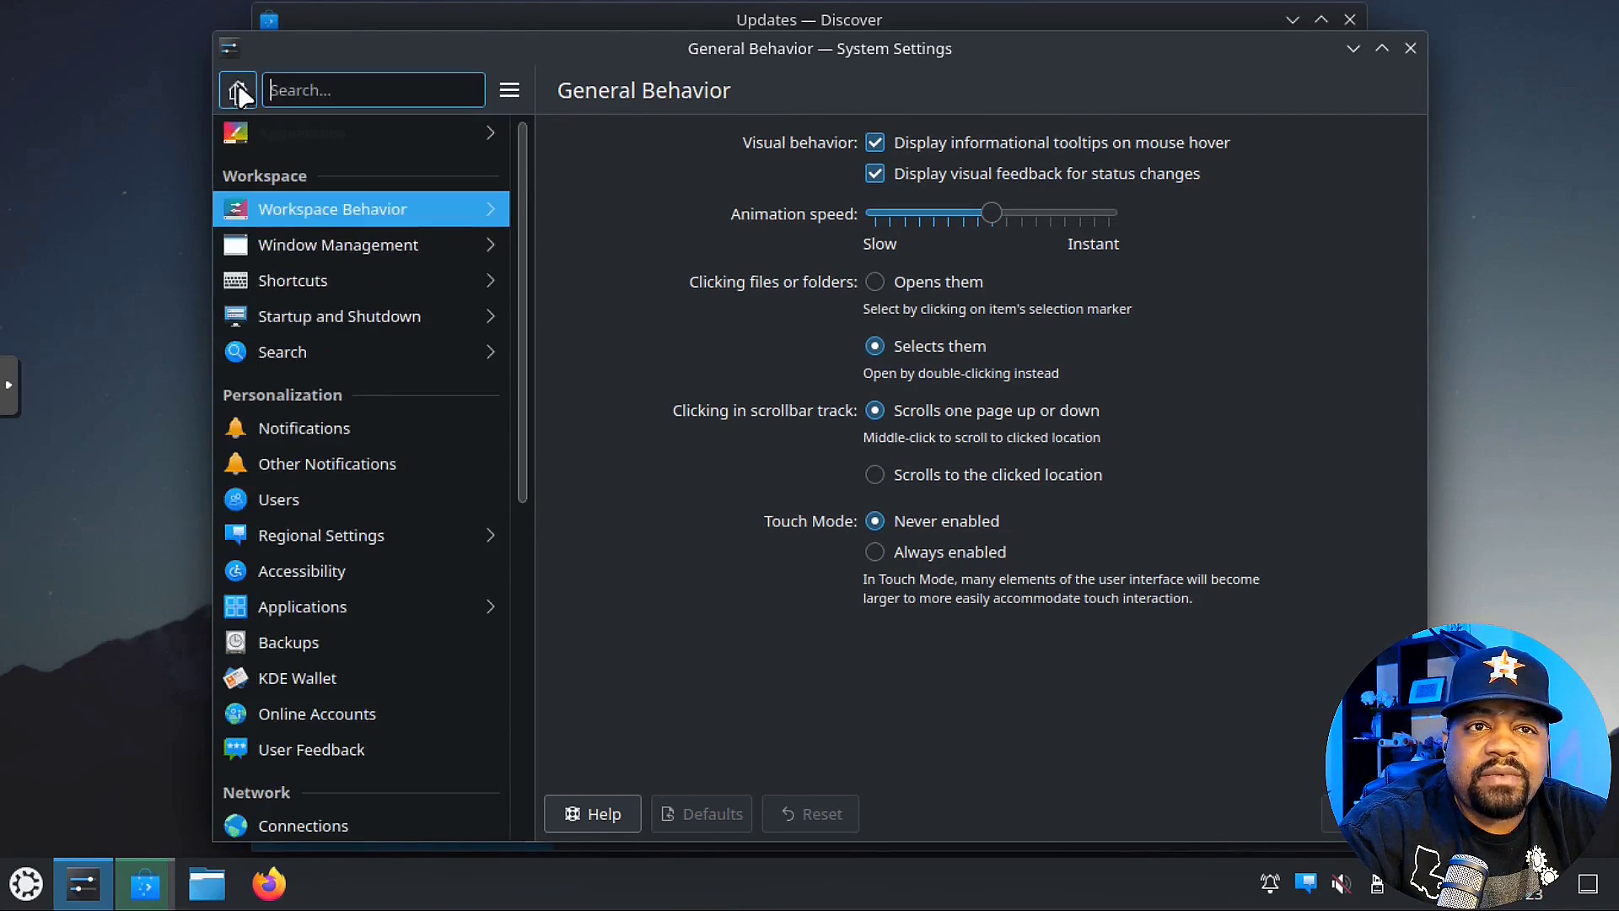
left_click(413, 255)
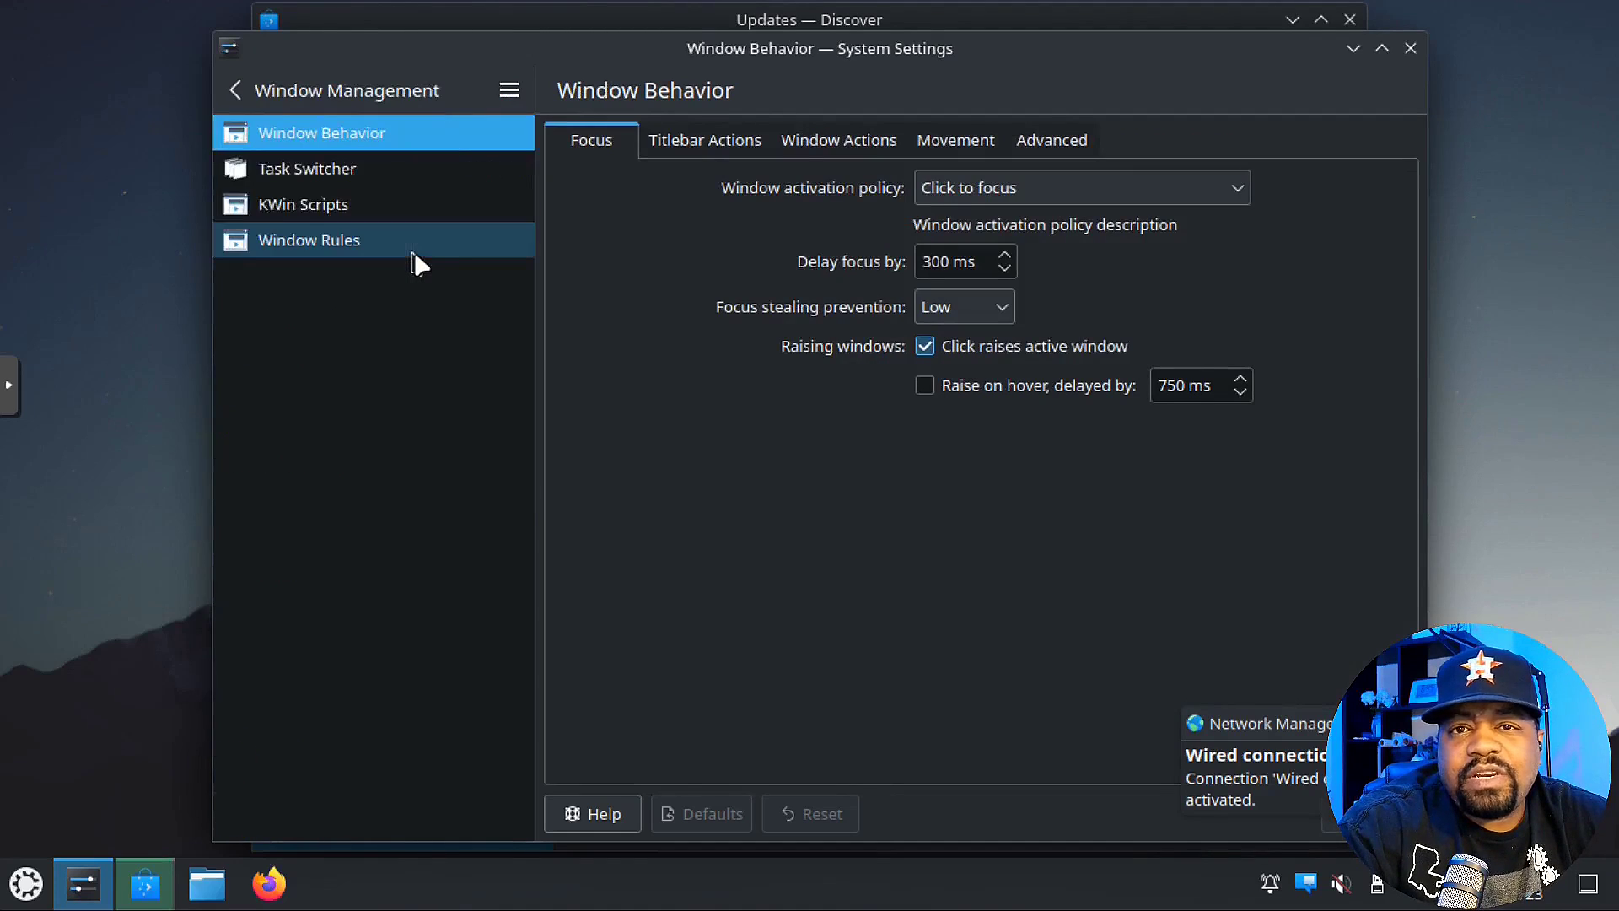
left_click(248, 88)
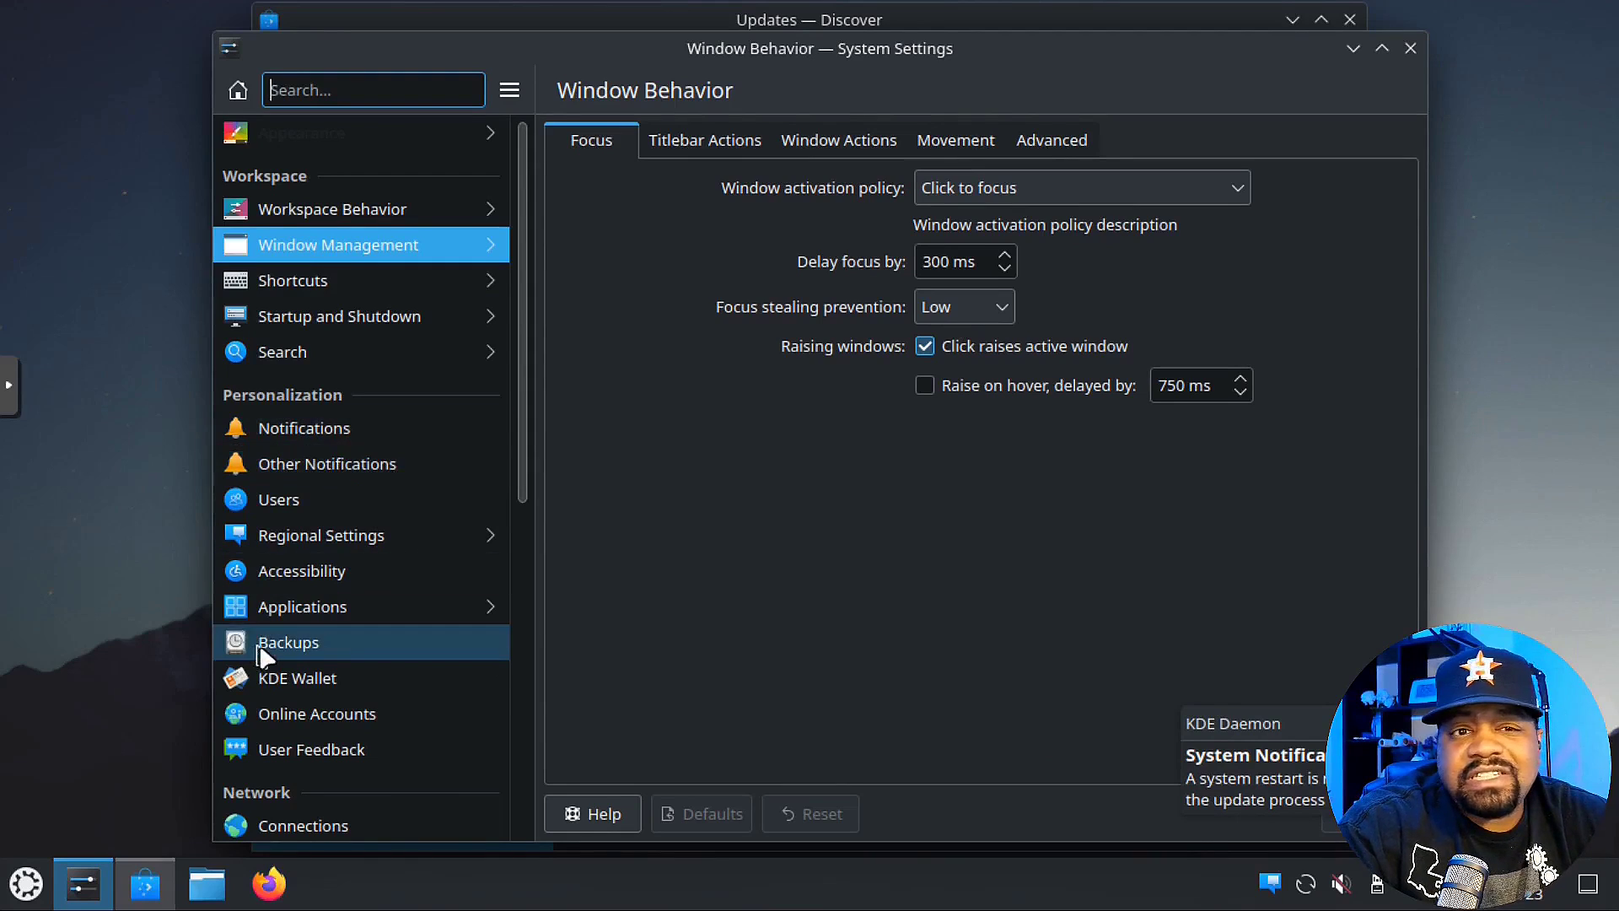
Step: Review the Users, KDE Wallet, Online Accounts and User Feedback pages, then close System Settings
left_click(341, 499)
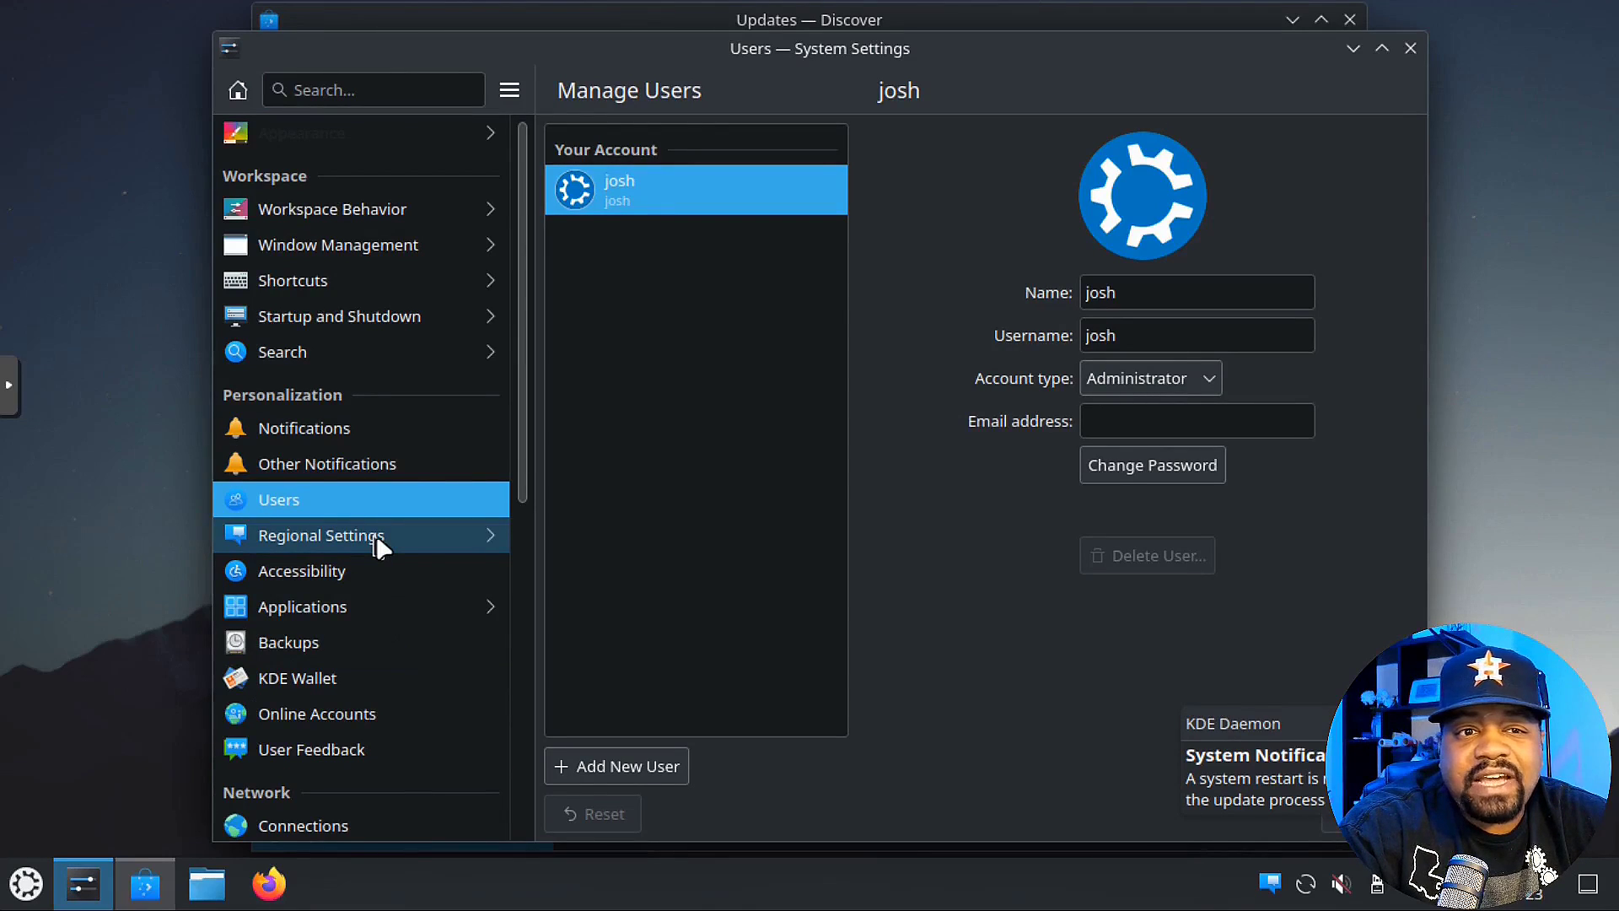
left_click(355, 680)
left_click(383, 717)
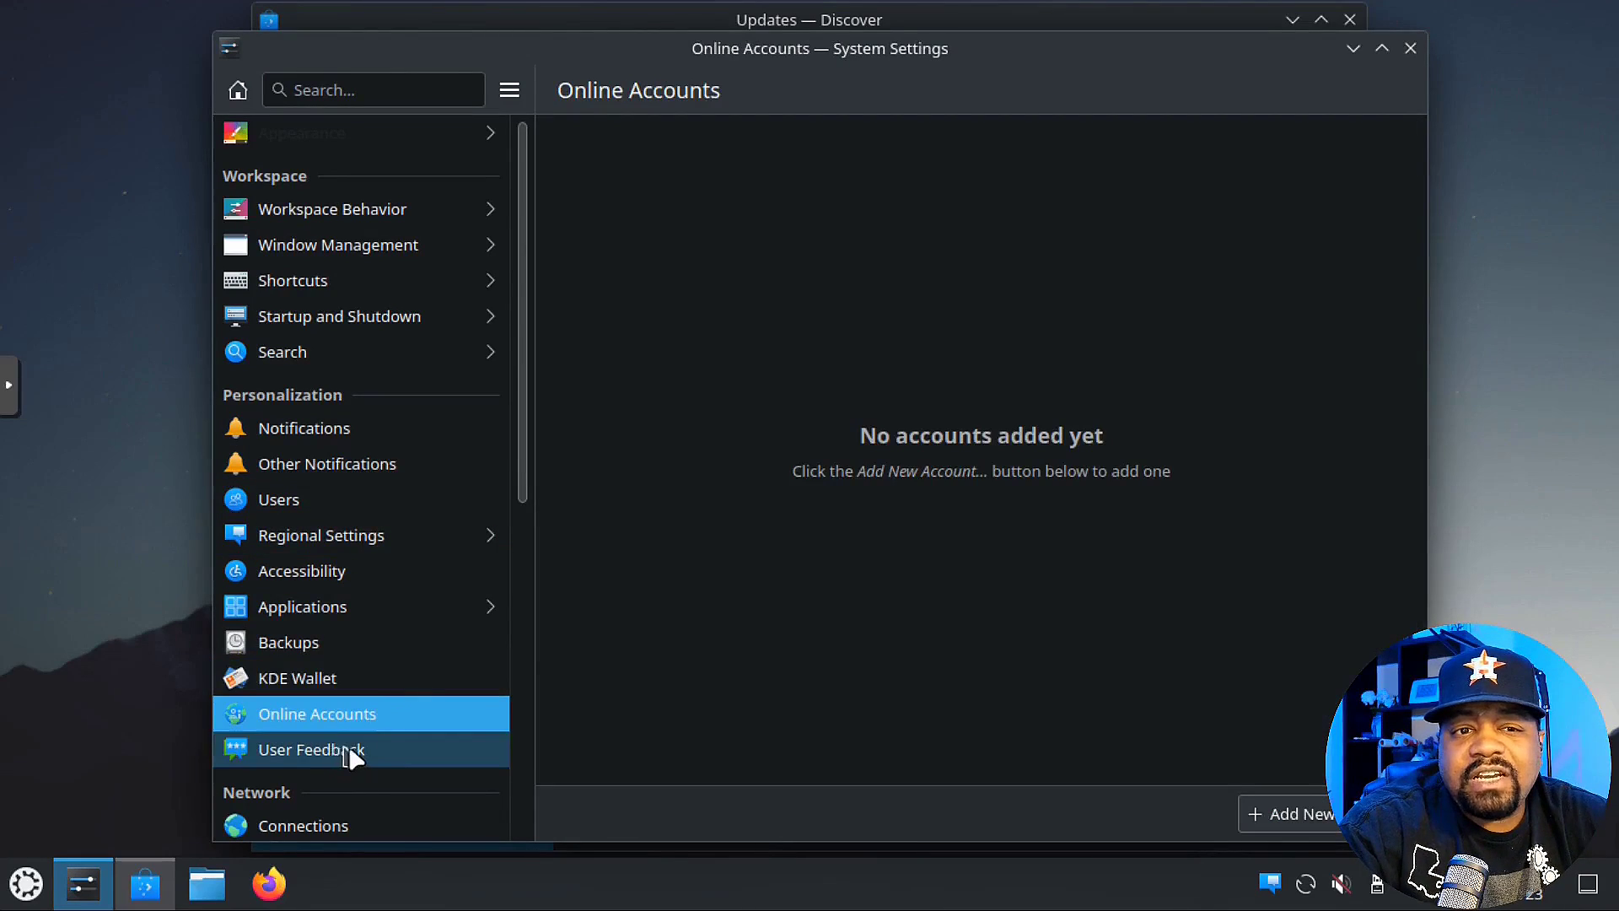
left_click(351, 749)
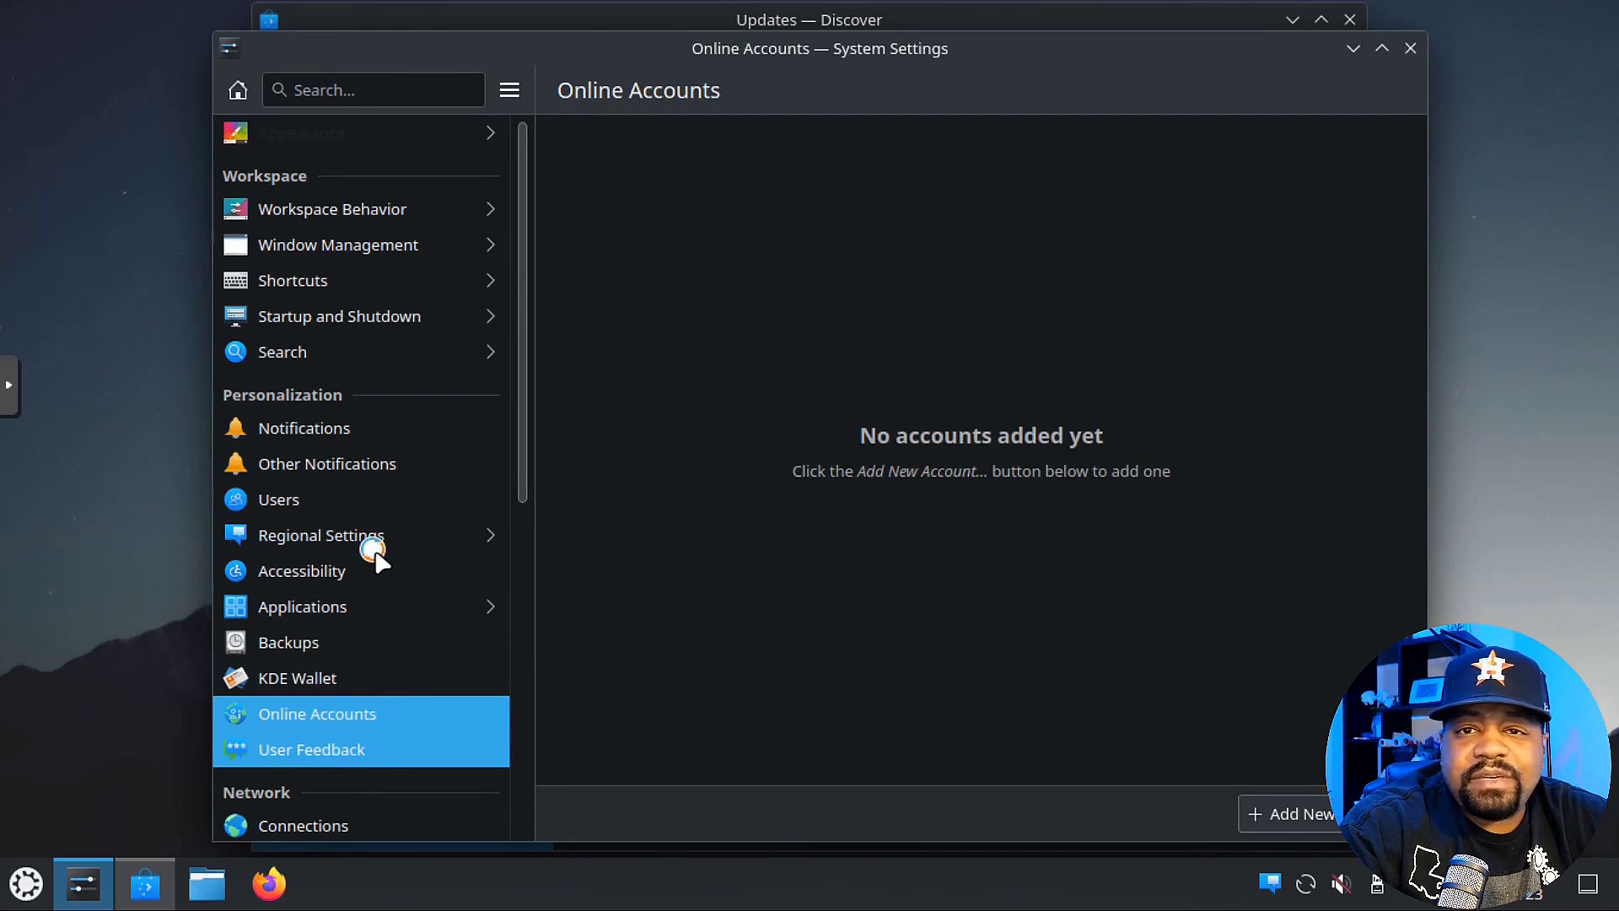
scroll(375, 548, "down", 1)
scroll(375, 549, "down", 5)
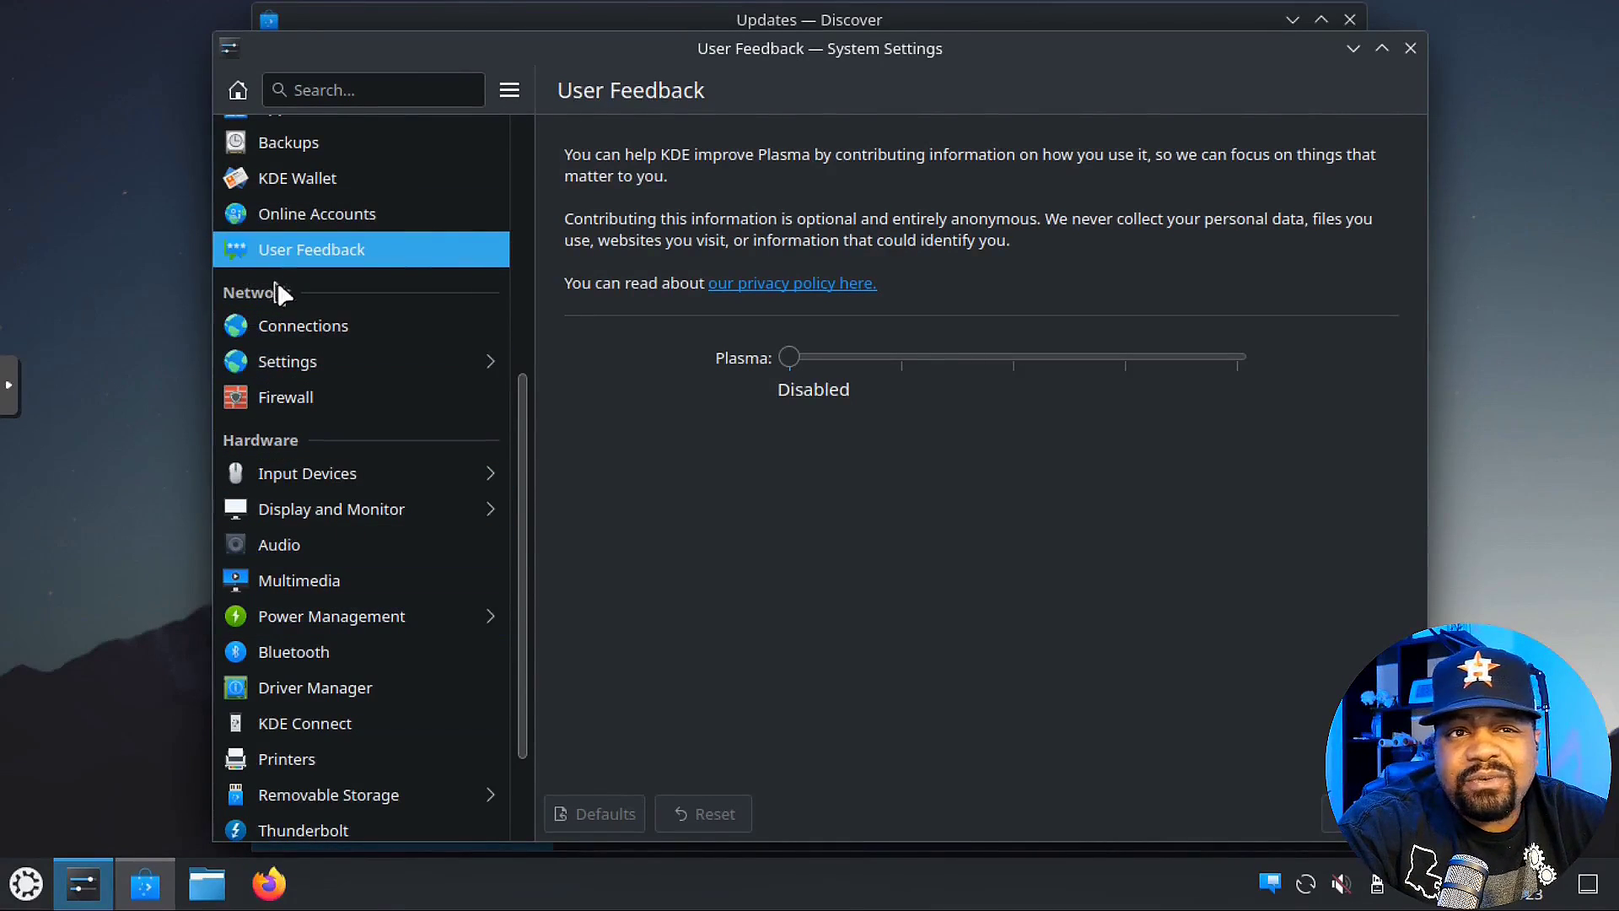
scroll(443, 451, "up", 5)
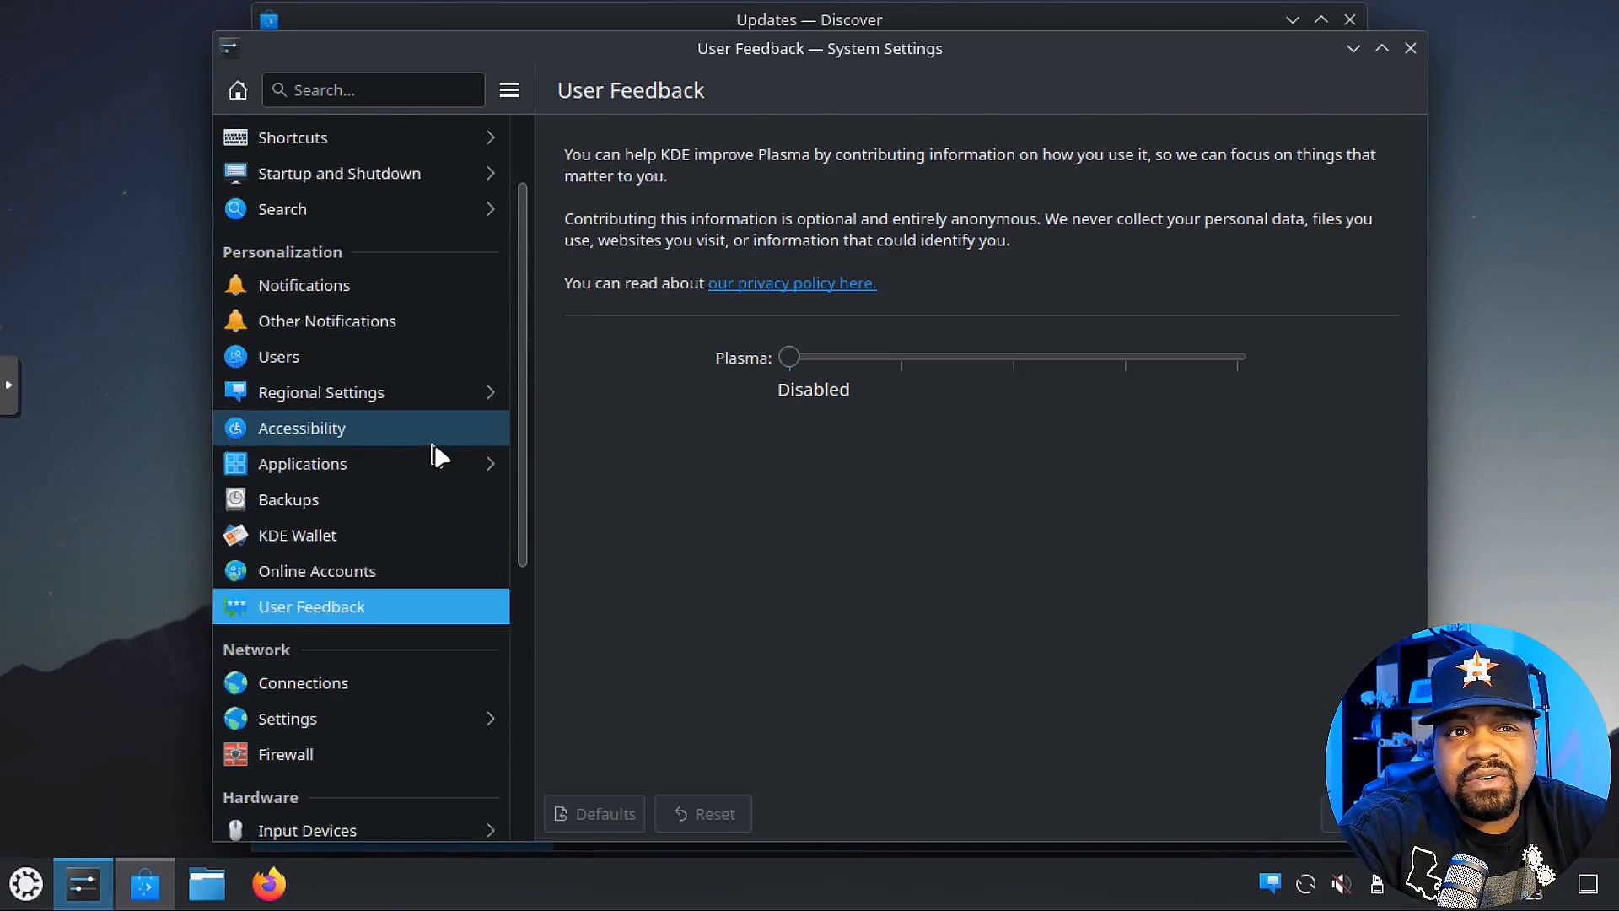
scroll(432, 445, "up", 2)
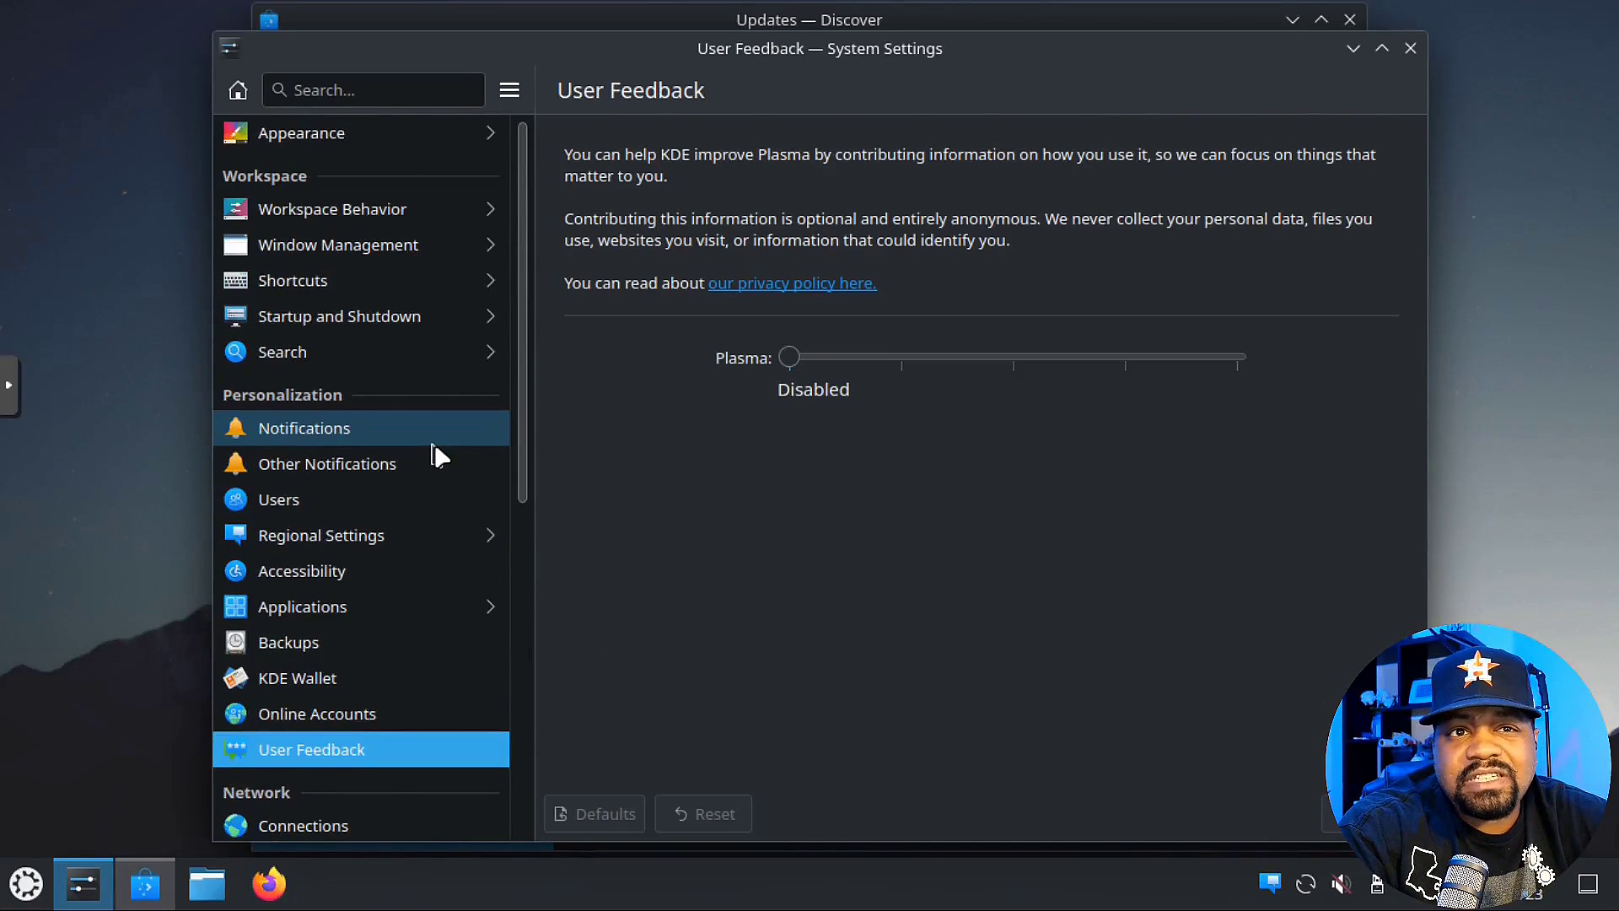
left_click(1411, 48)
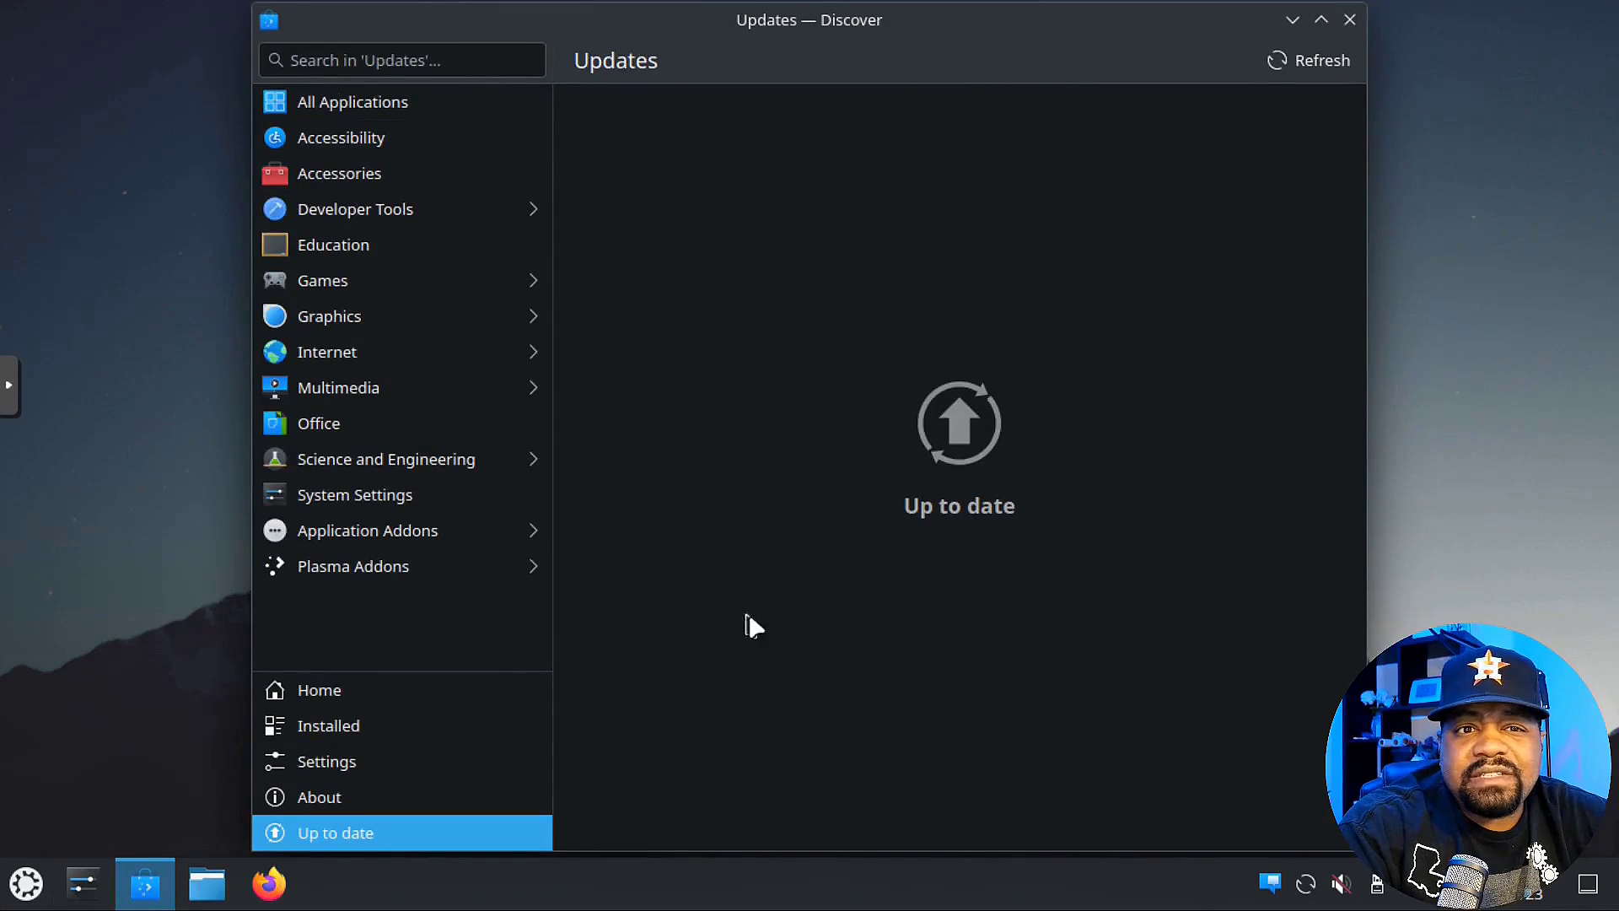
Step: Browse All Applications, confirm About Discover shows version 5.27.8, then close Discover
left_click(371, 103)
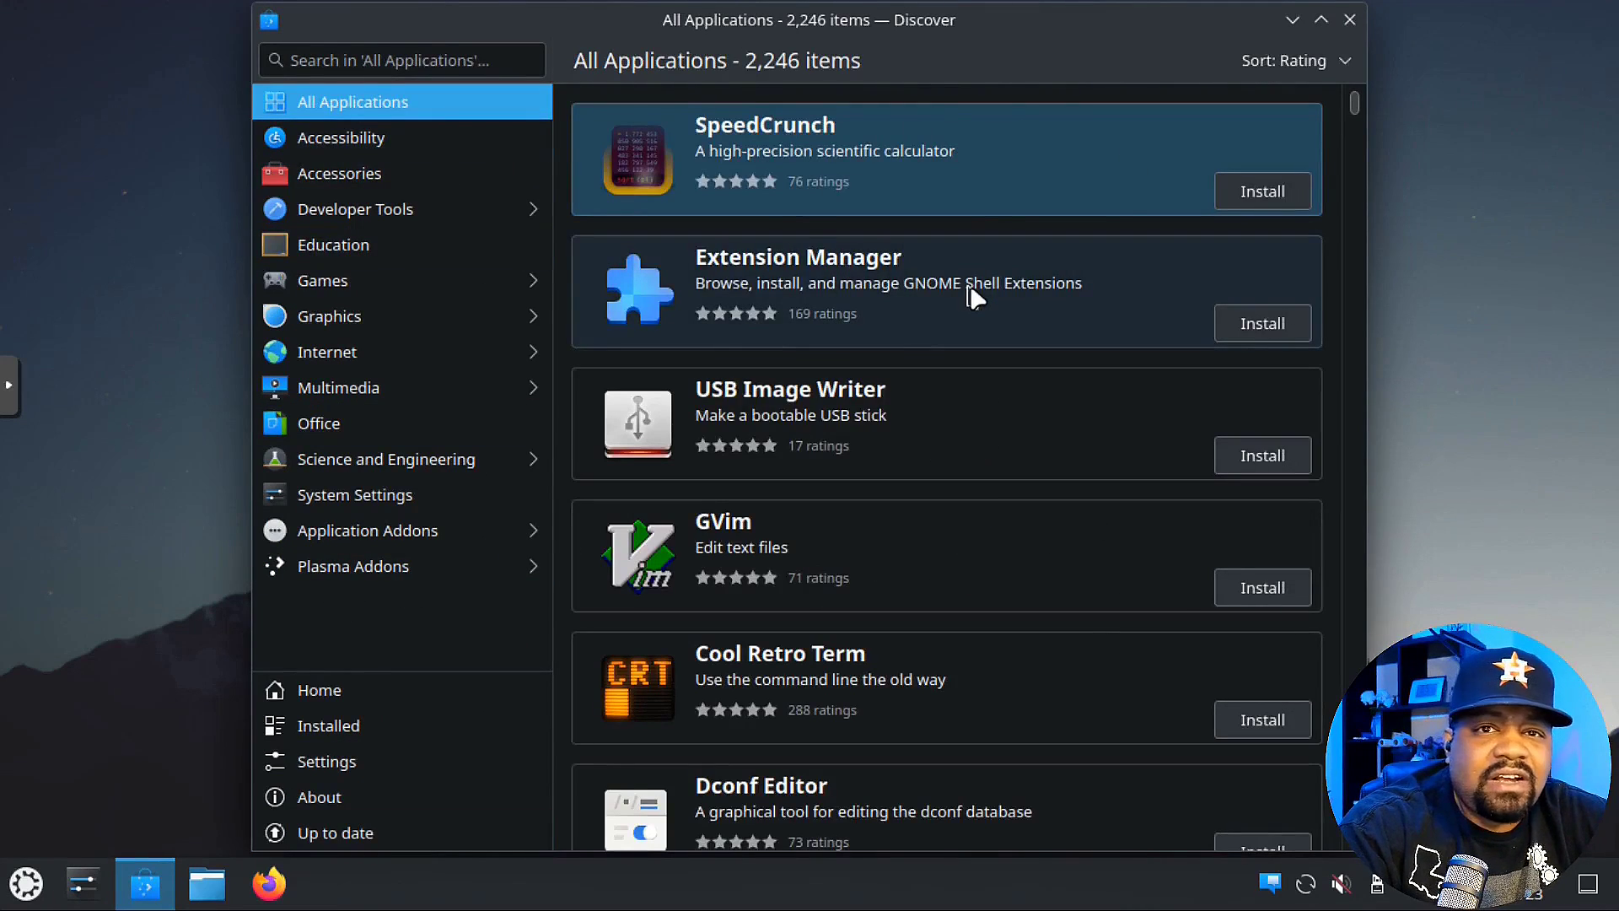
left_click(390, 800)
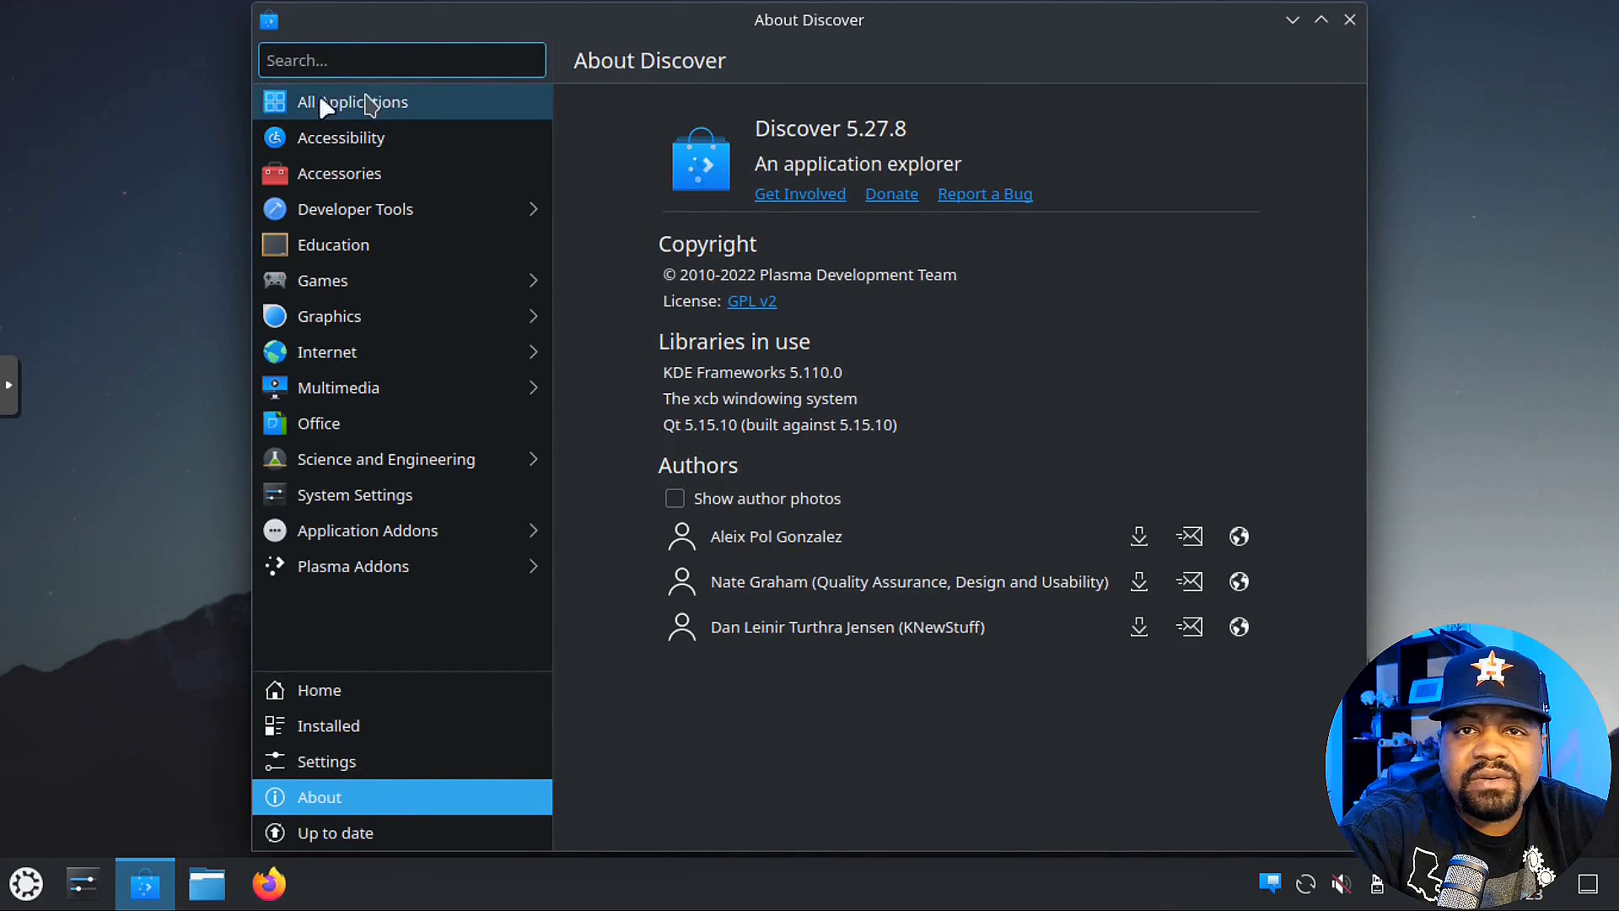
left_click(1350, 18)
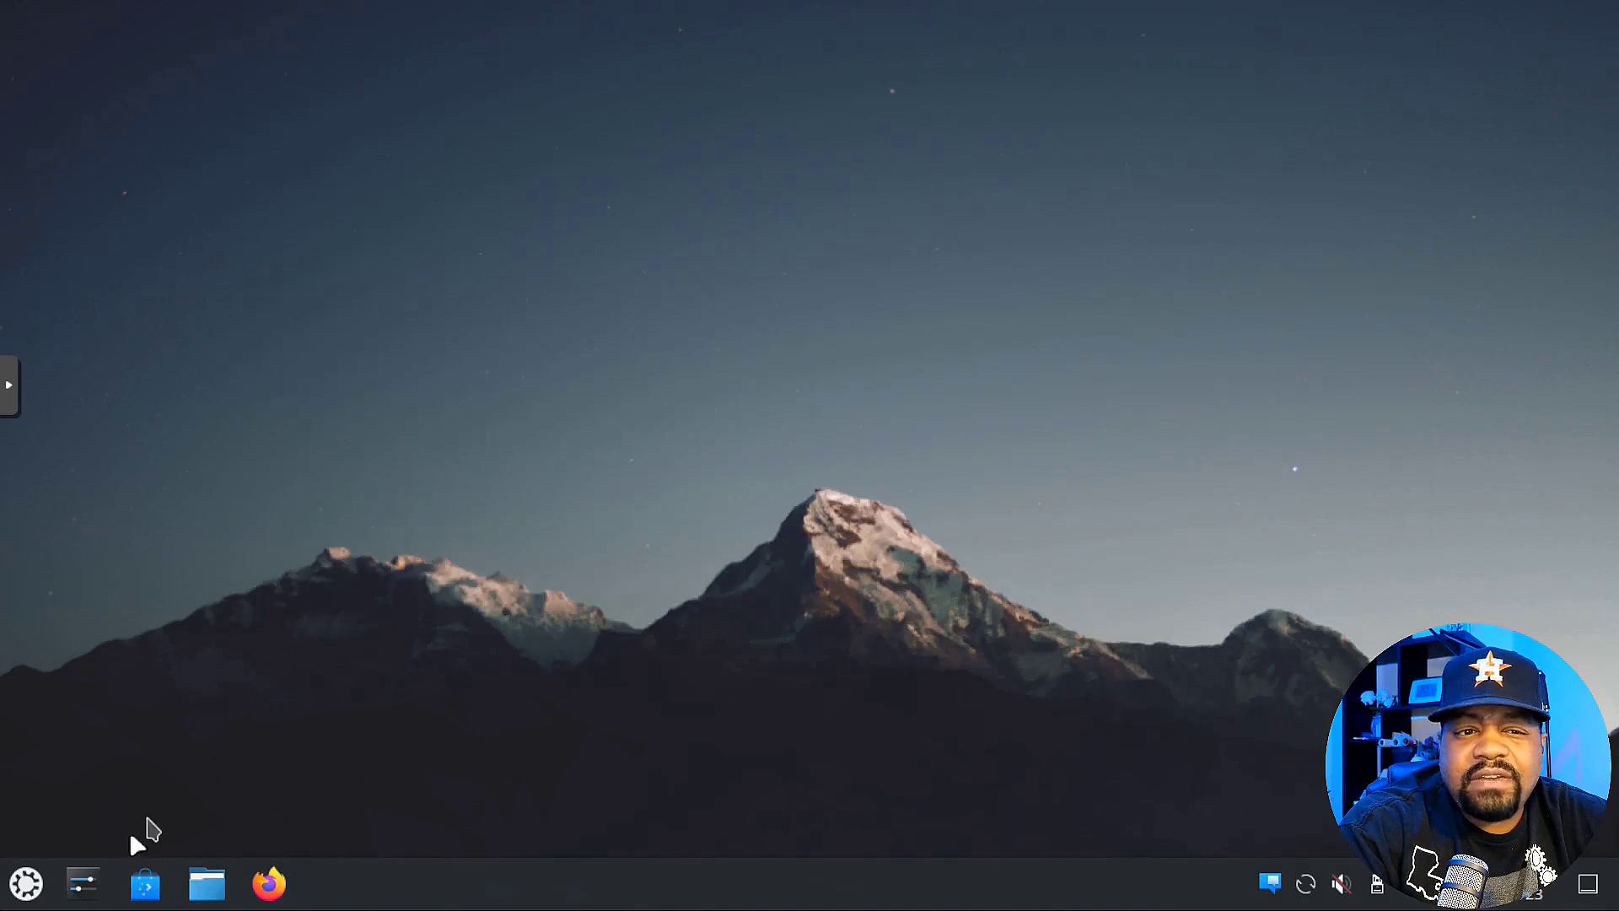
Step: Launch Firefox, confirm About Firefox shows 118.0.1 (64-bit), then close the browser
left_click(285, 887)
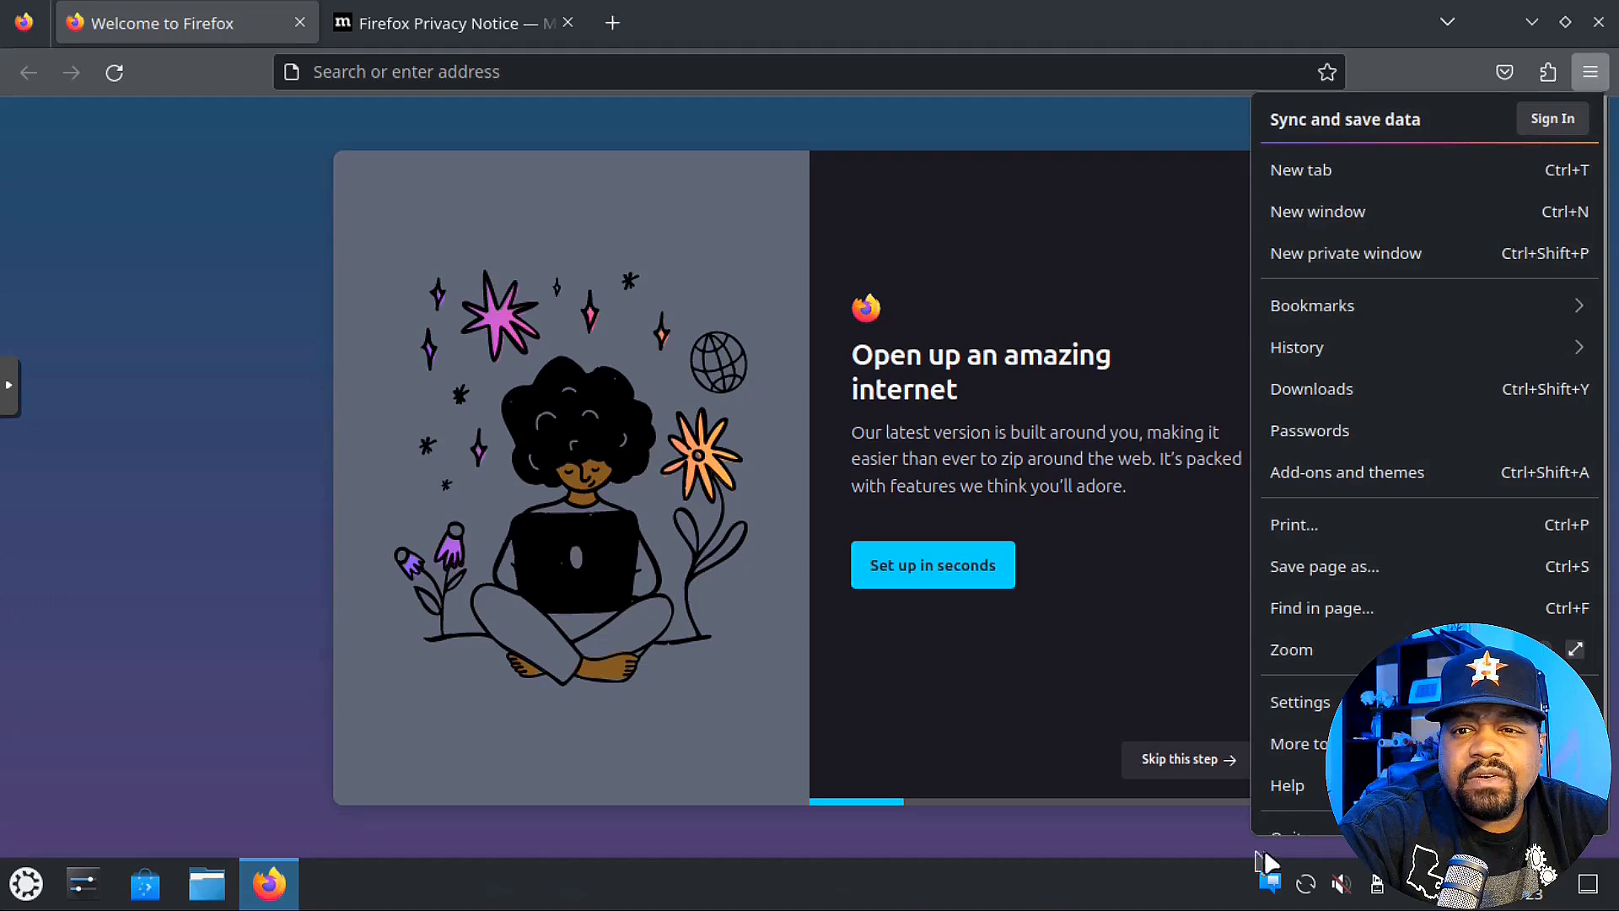
left_click(1350, 785)
left_click(1348, 417)
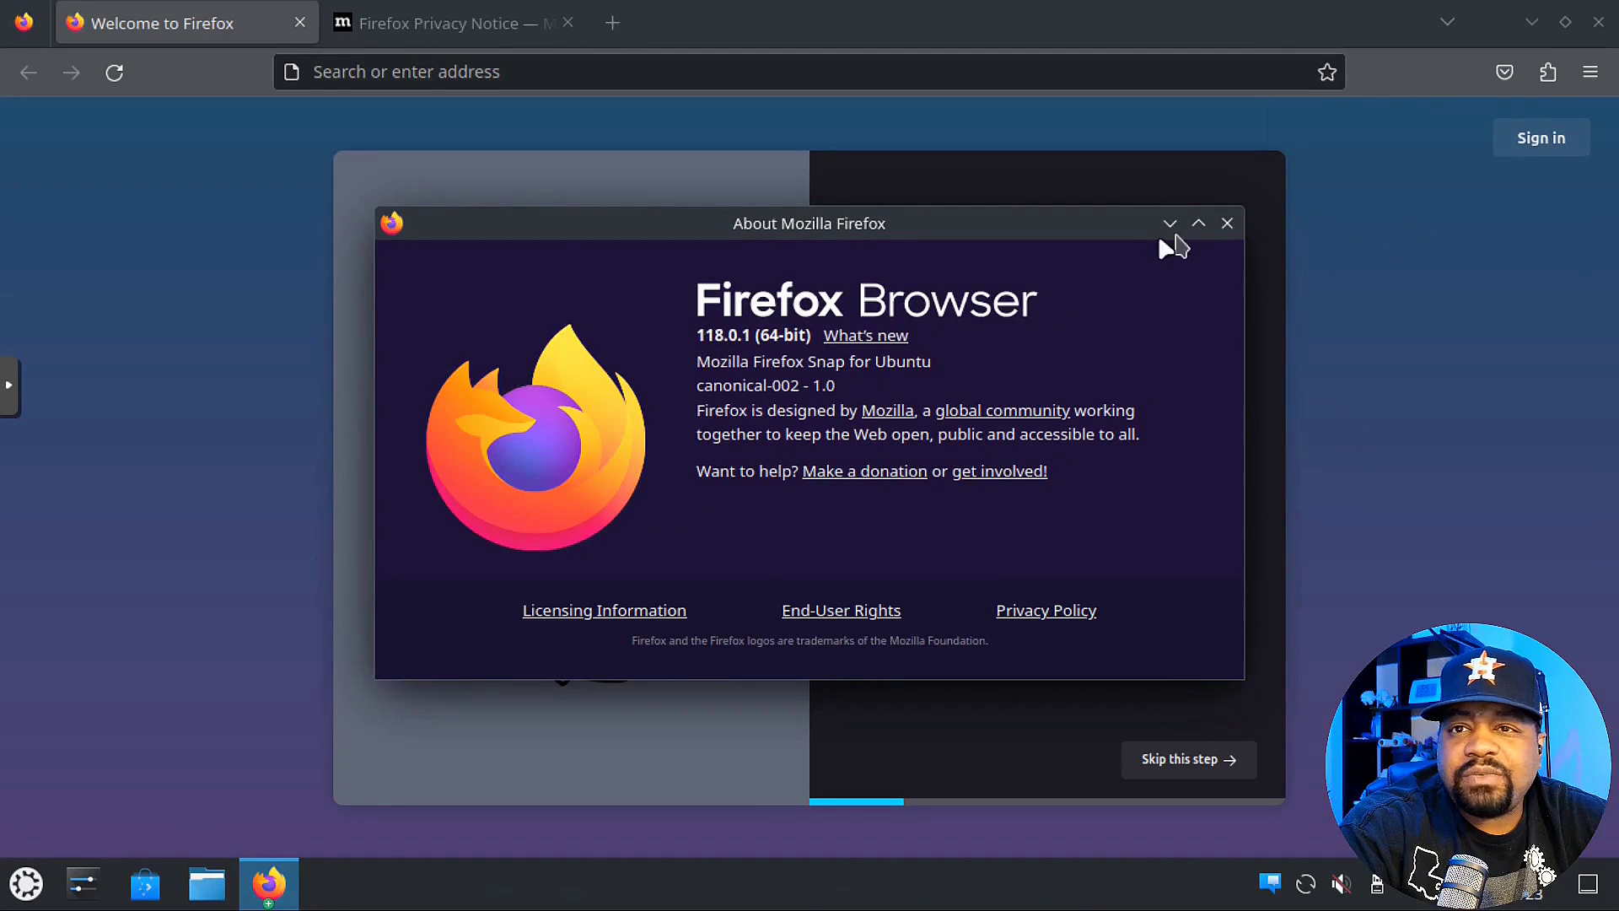
left_click(1224, 224)
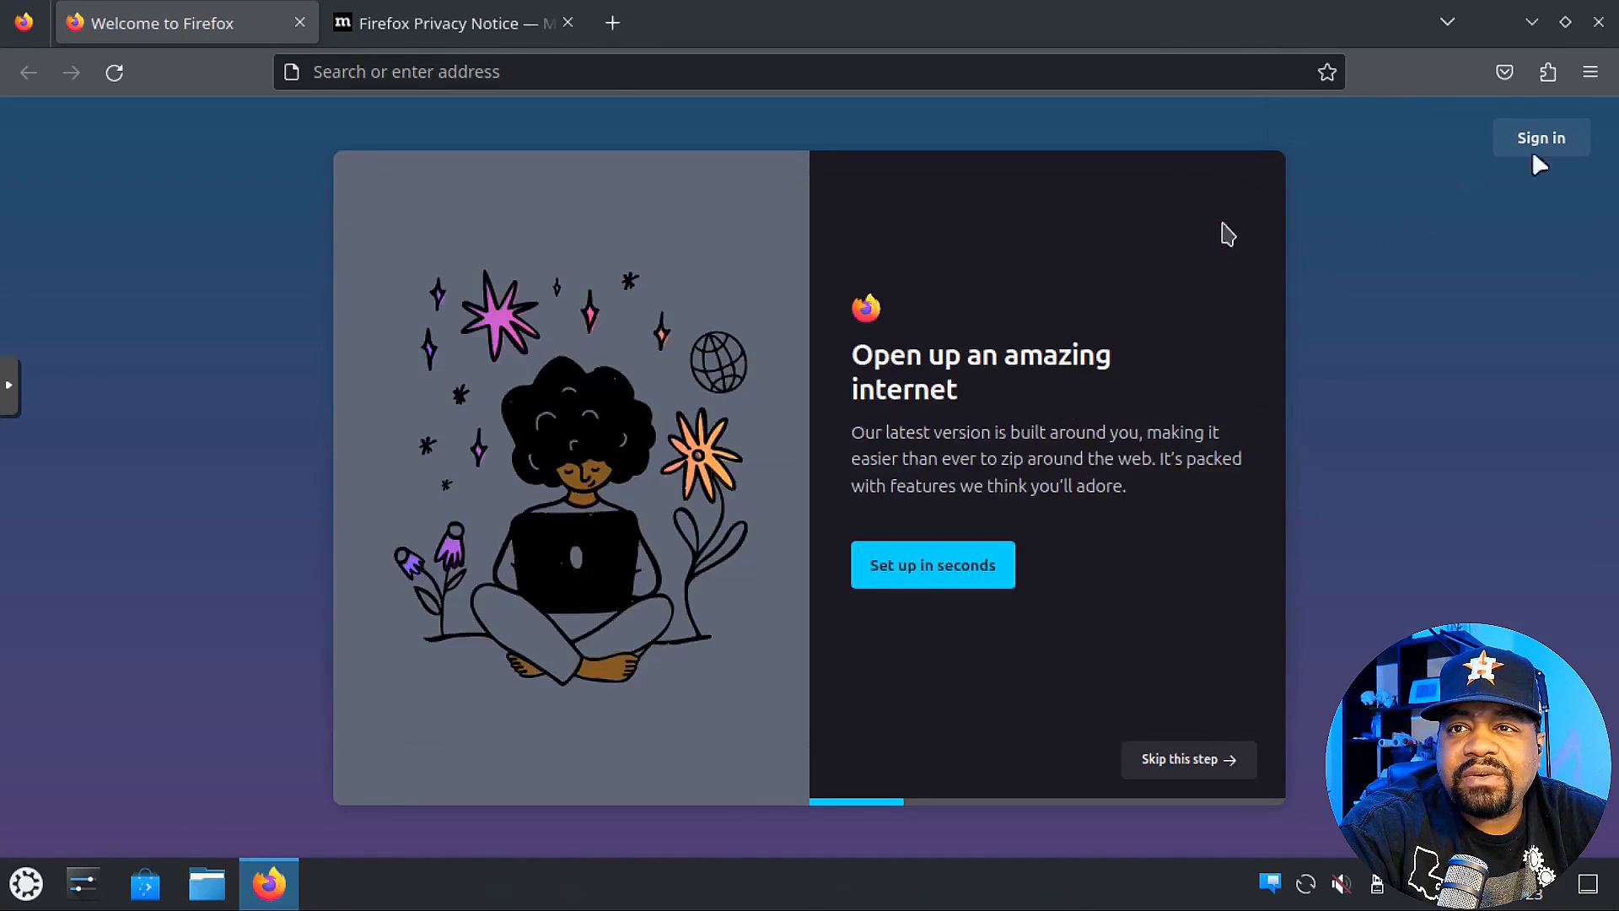
left_click(1600, 23)
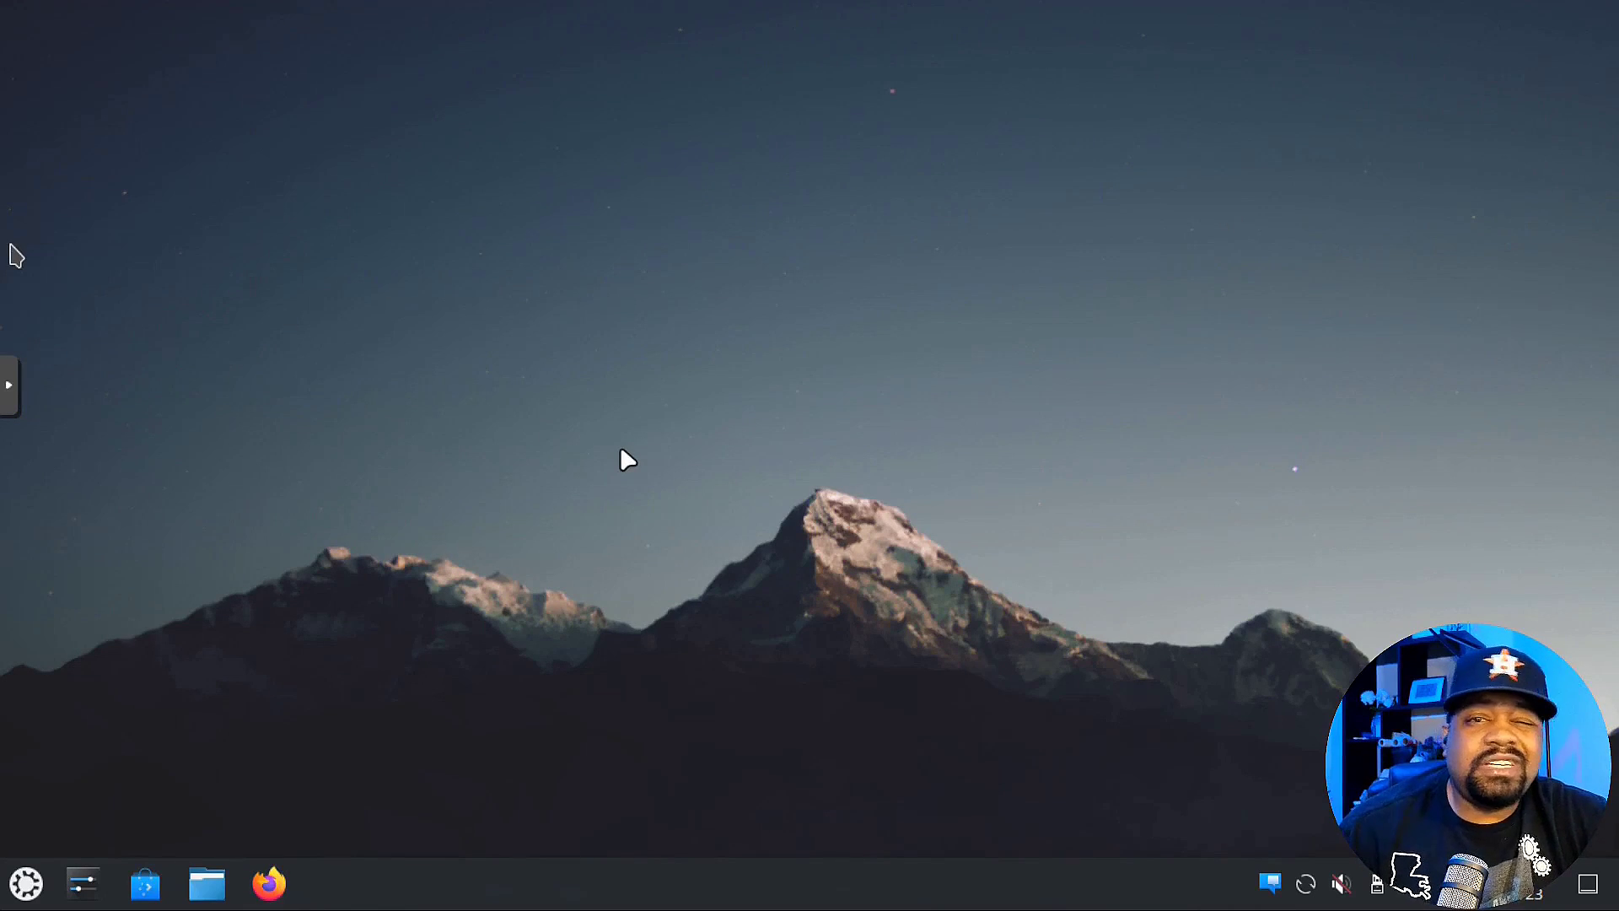